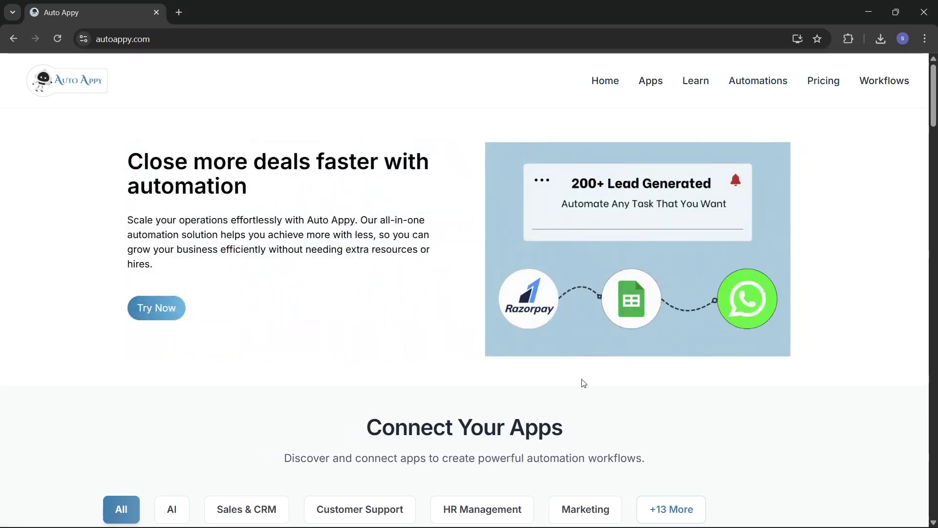
# - Start a new workflow from the Auto Appy Workflows dashboard
pyautogui.scroll(-4, 583, 382)
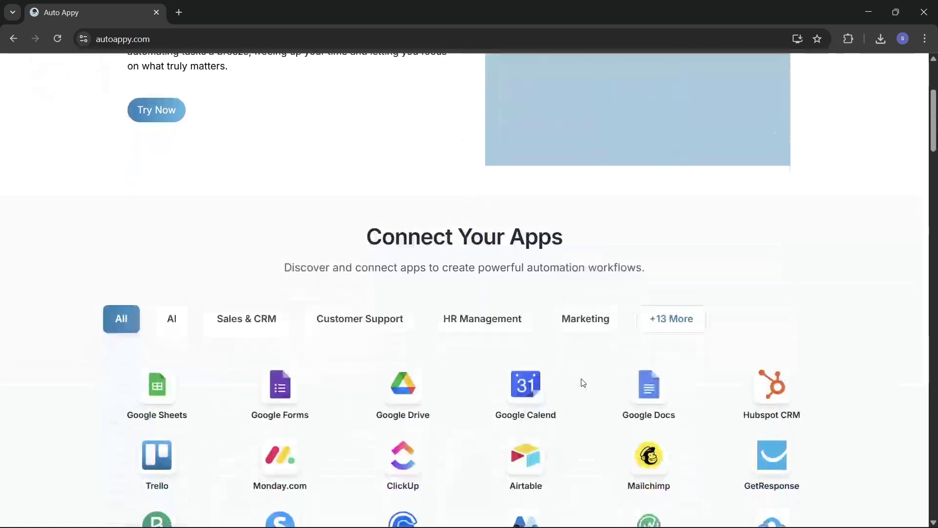
pyautogui.scroll(-2, 583, 383)
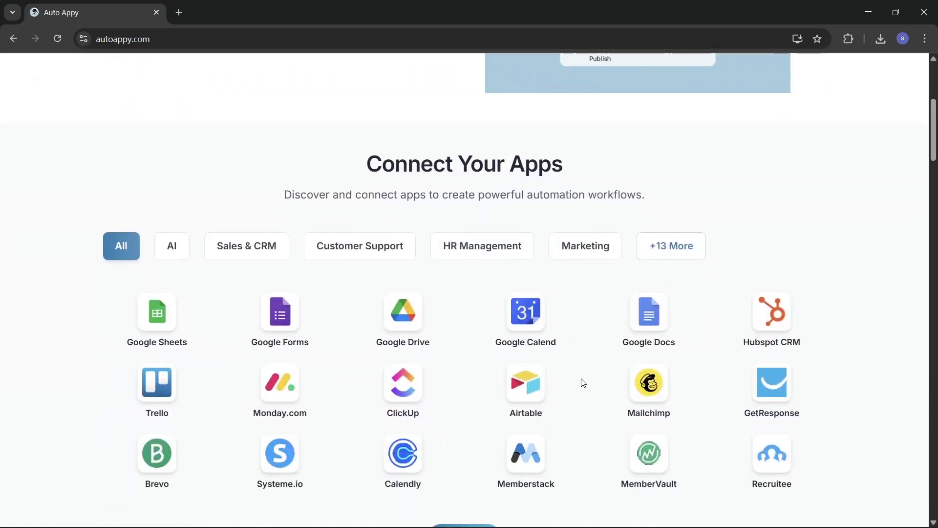
pyautogui.scroll(-2, 582, 382)
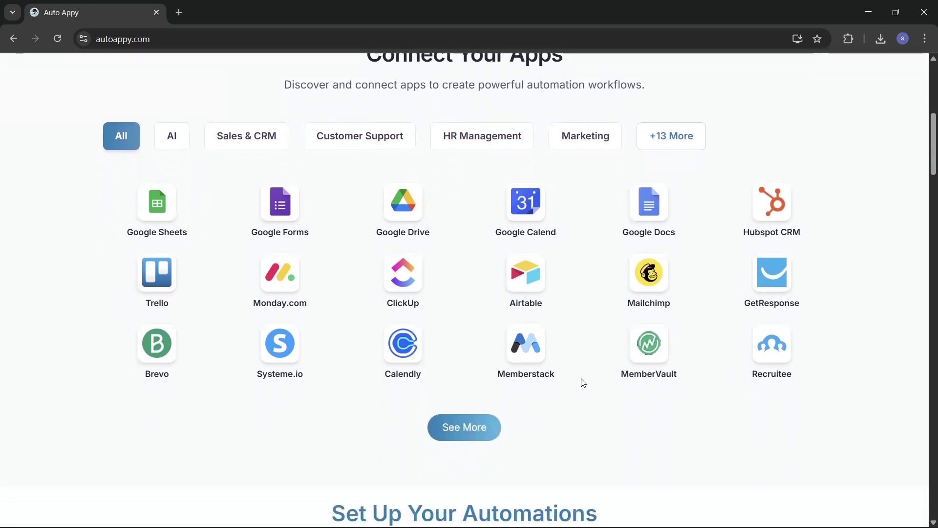
pyautogui.scroll(-3, 583, 383)
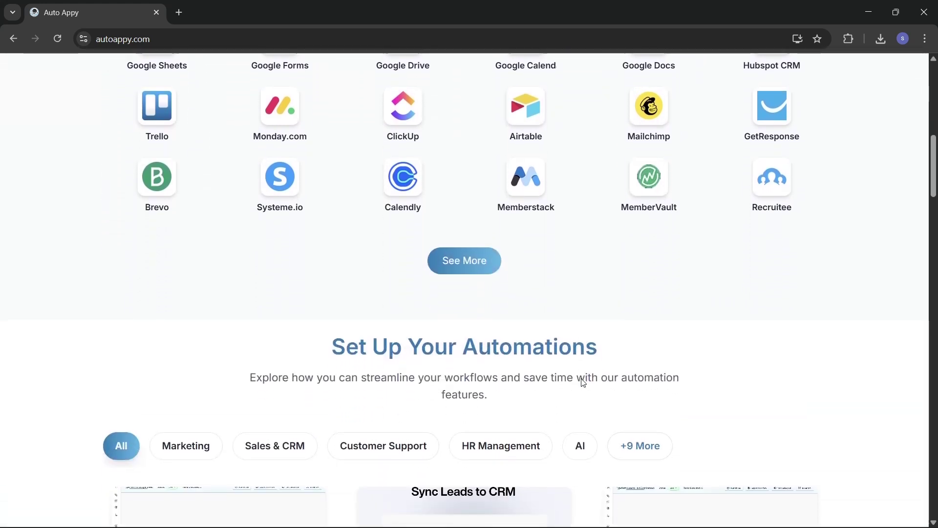
pyautogui.scroll(-2, 583, 382)
pyautogui.scroll(-2, 583, 382)
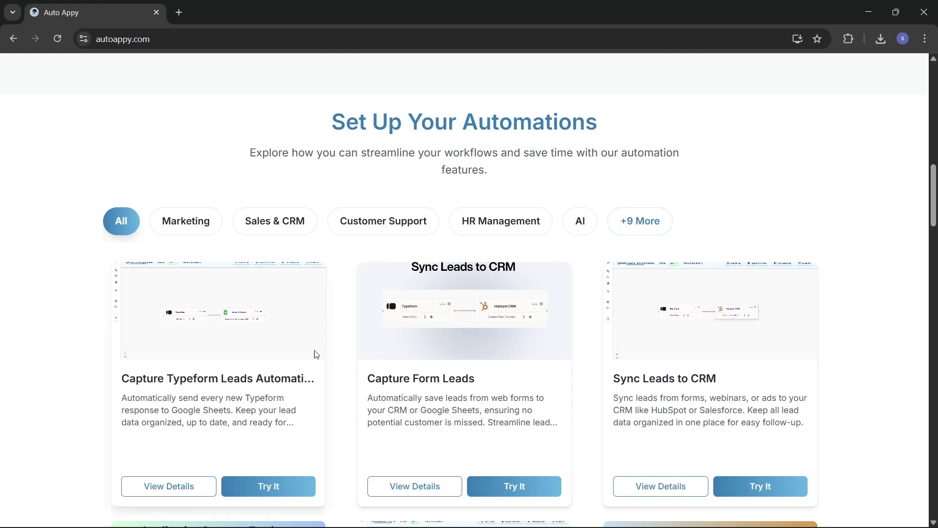
pyautogui.scroll(-2, 321, 370)
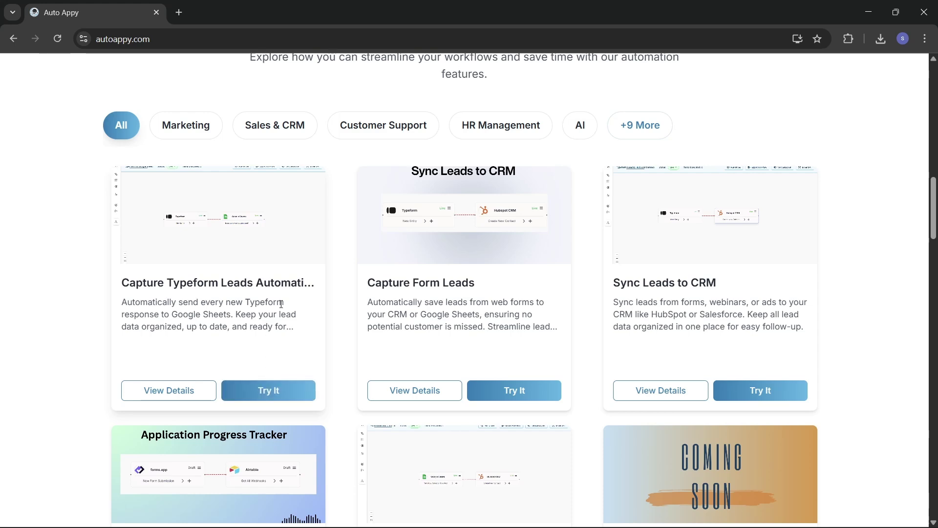
pyautogui.scroll(-13, 282, 303)
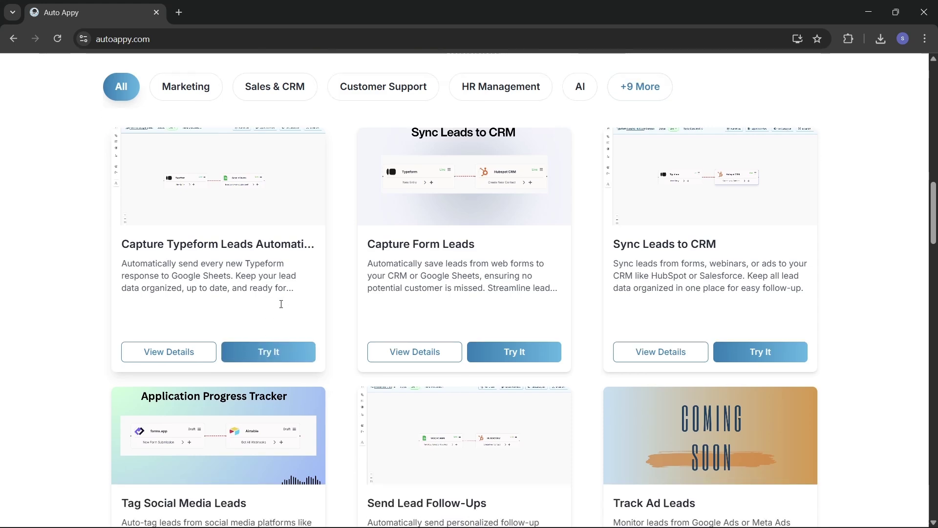
pyautogui.scroll(-10, 281, 309)
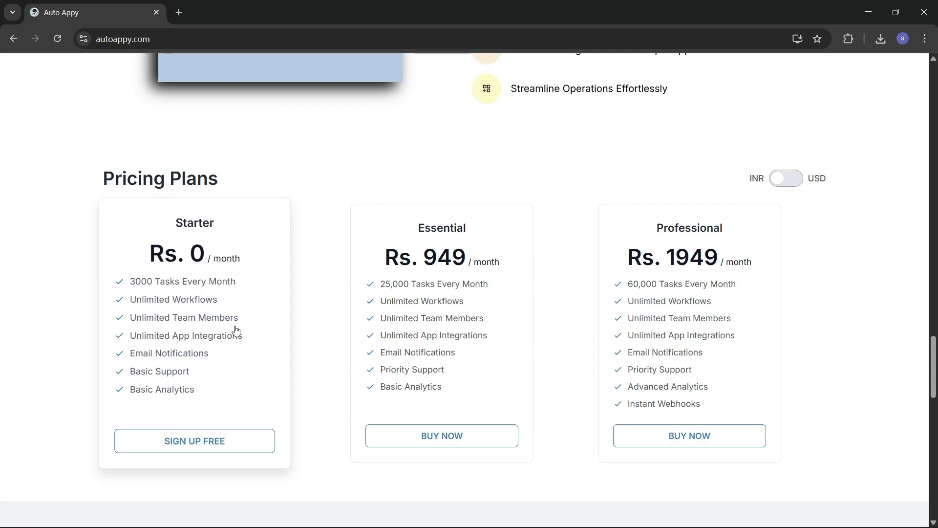
pyautogui.scroll(15, 236, 331)
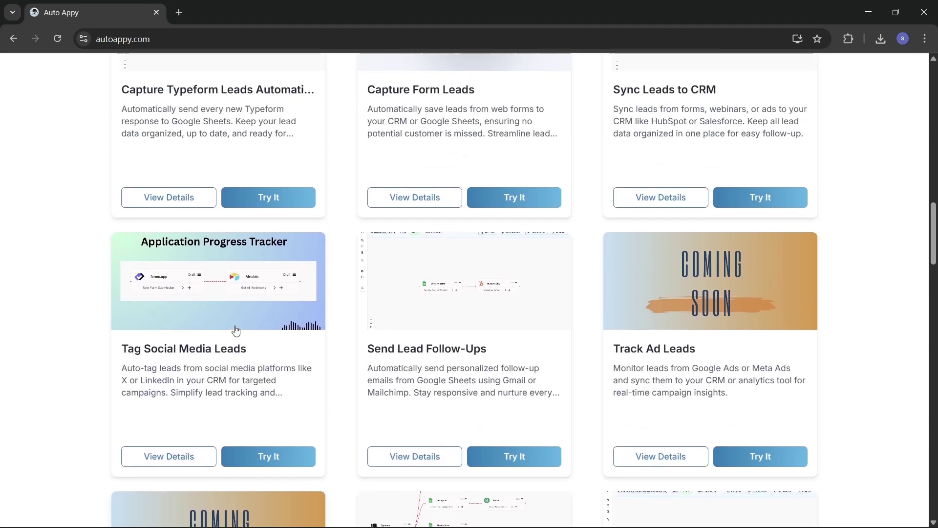
pyautogui.scroll(15, 236, 331)
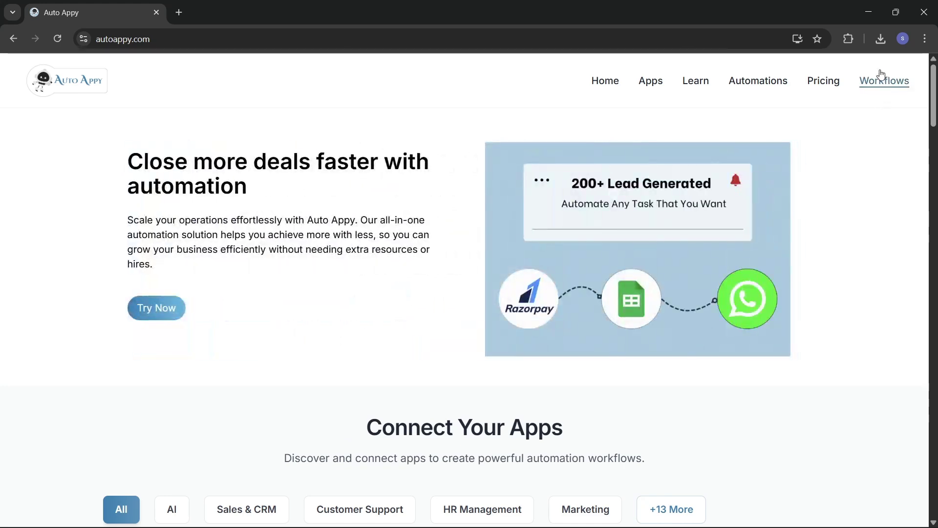
pyautogui.click(815, 92)
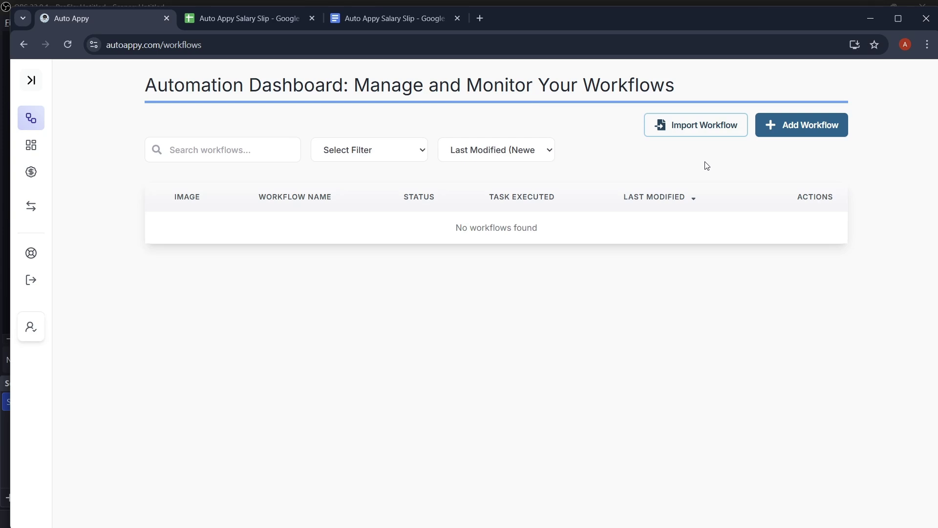
pyautogui.click(786, 125)
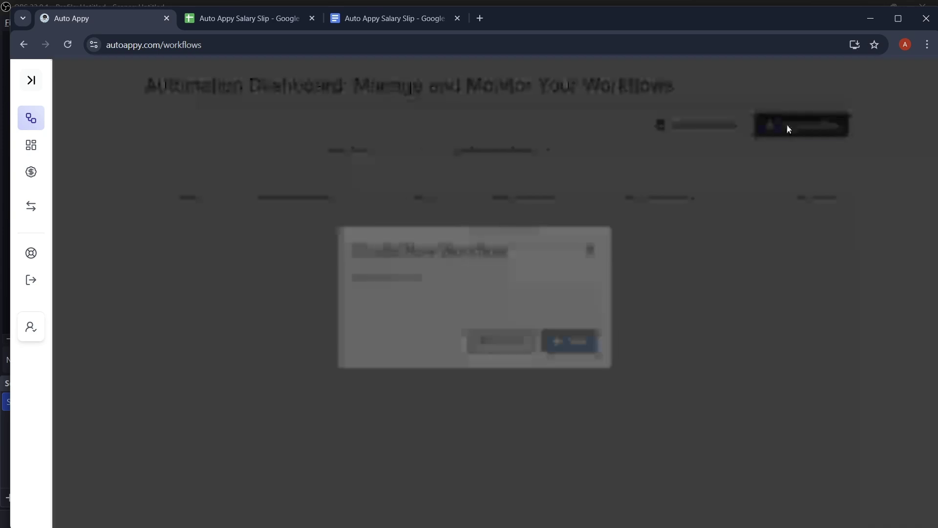
# - Name the workflow 'Auto payslip Generation Using Google Sheets via Google Doc' and save it
pyautogui.click(434, 292)
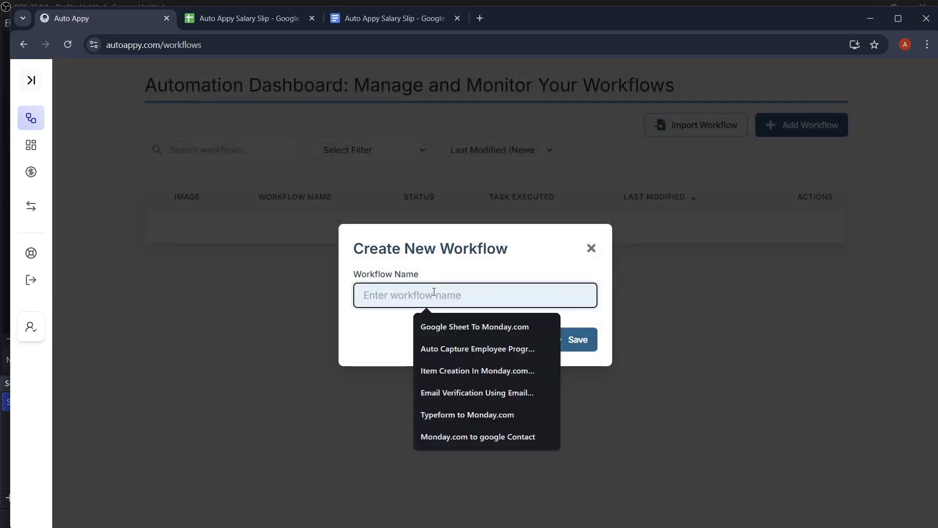
pyautogui.write('Aut')
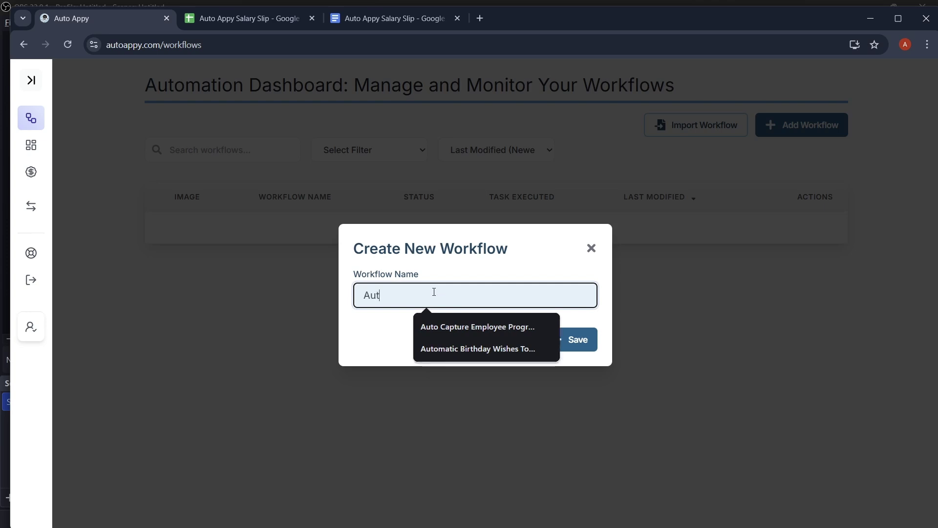
pyautogui.write('o pay')
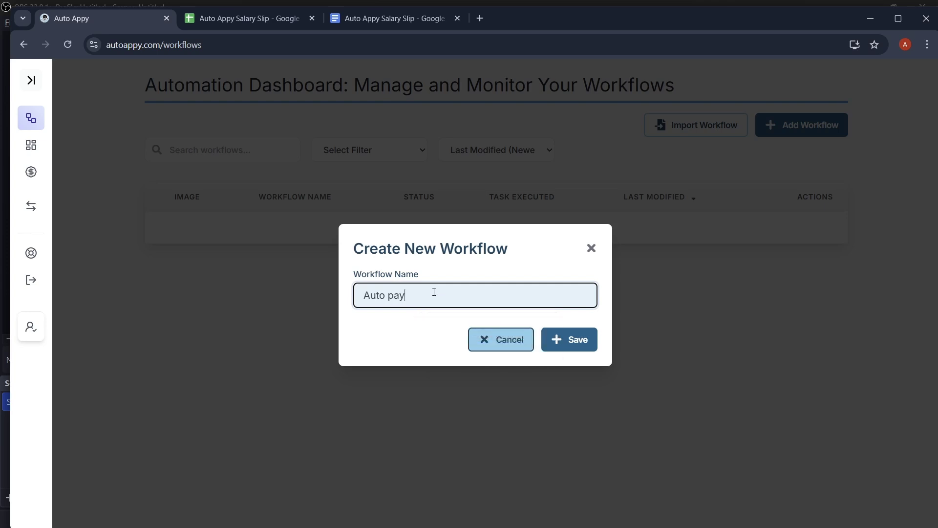
pyautogui.write('slip Generation Using Goog')
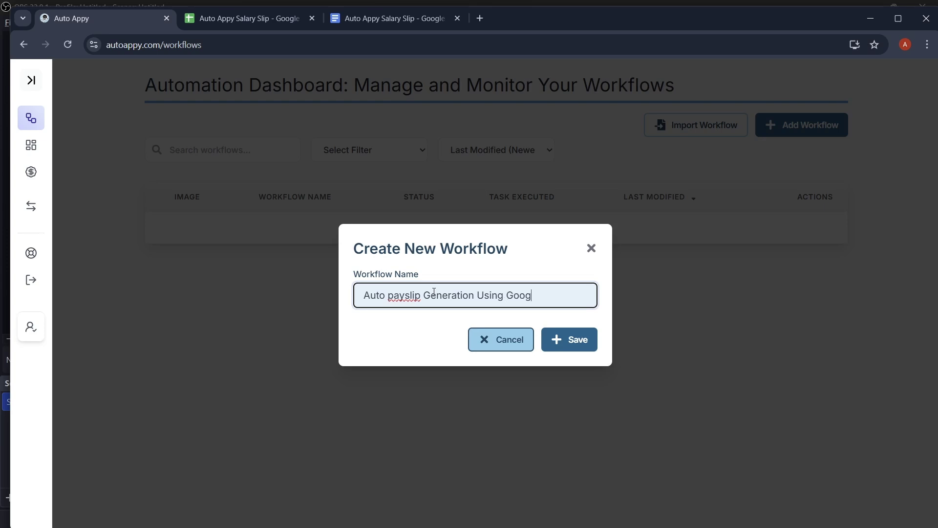
pyautogui.write('le Sheets via ')
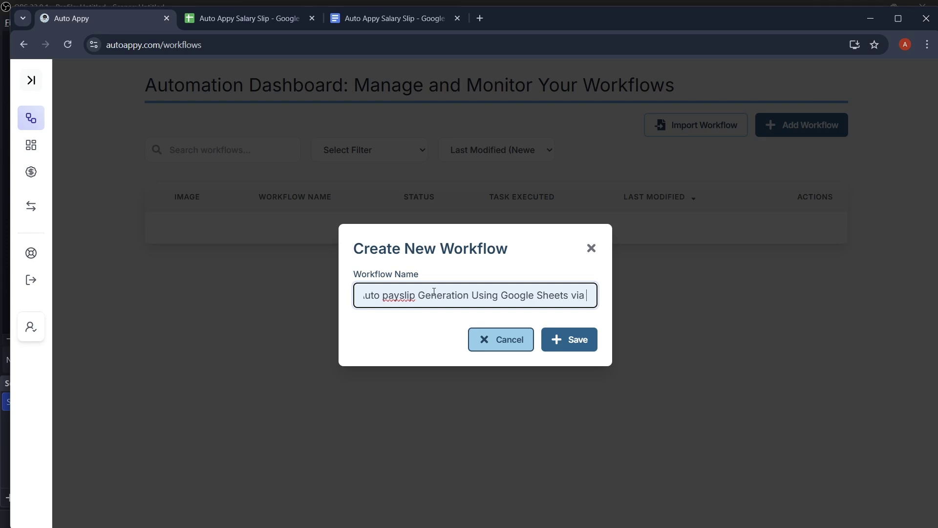
pyautogui.write('Google Doc')
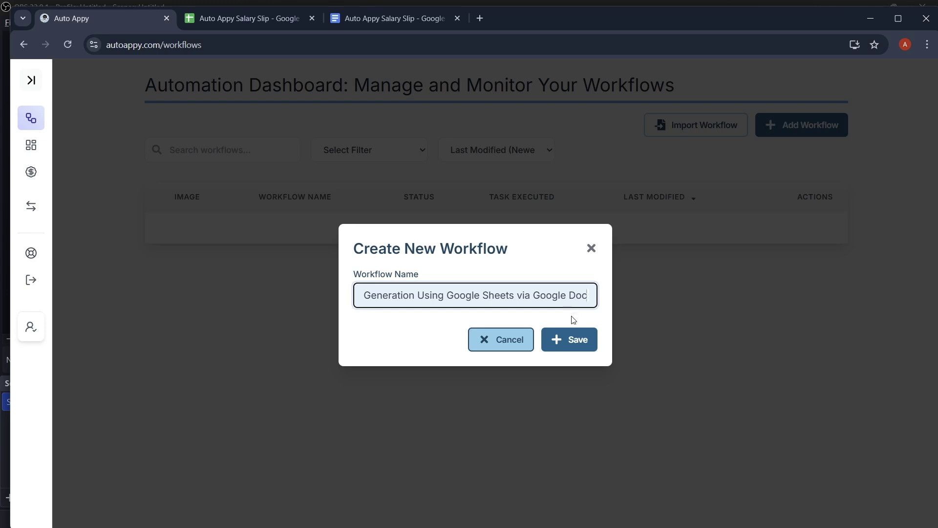
pyautogui.click(581, 346)
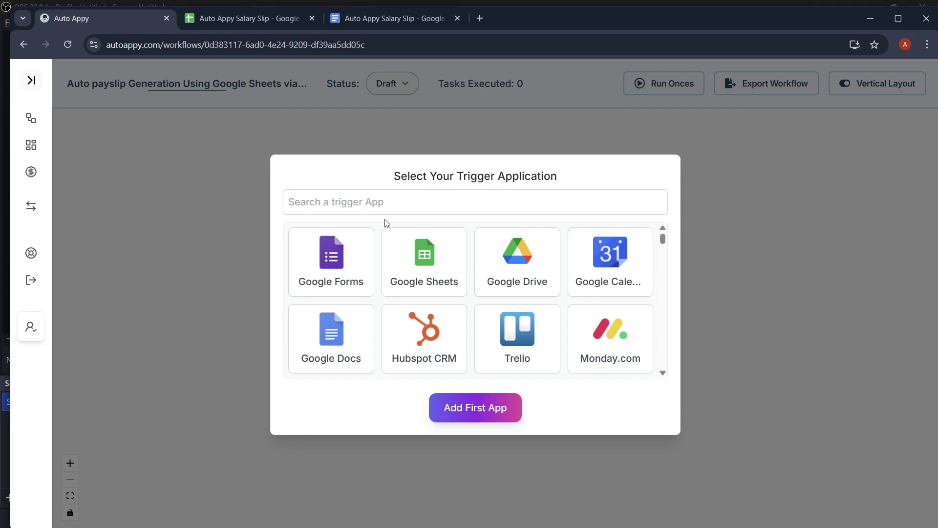
# - Add a Google Sheets 'New Row Added or Updated' trigger and move its node left on the canvas
pyautogui.click(430, 264)
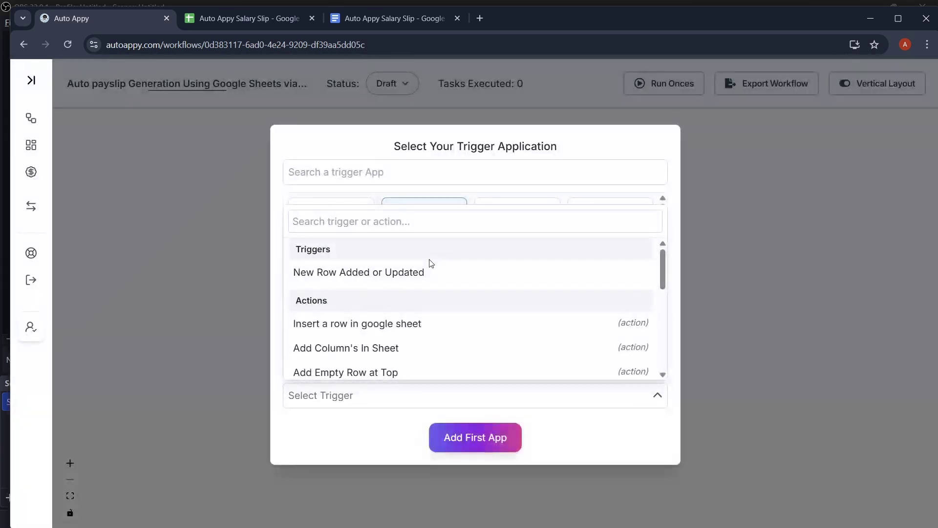
pyautogui.click(331, 275)
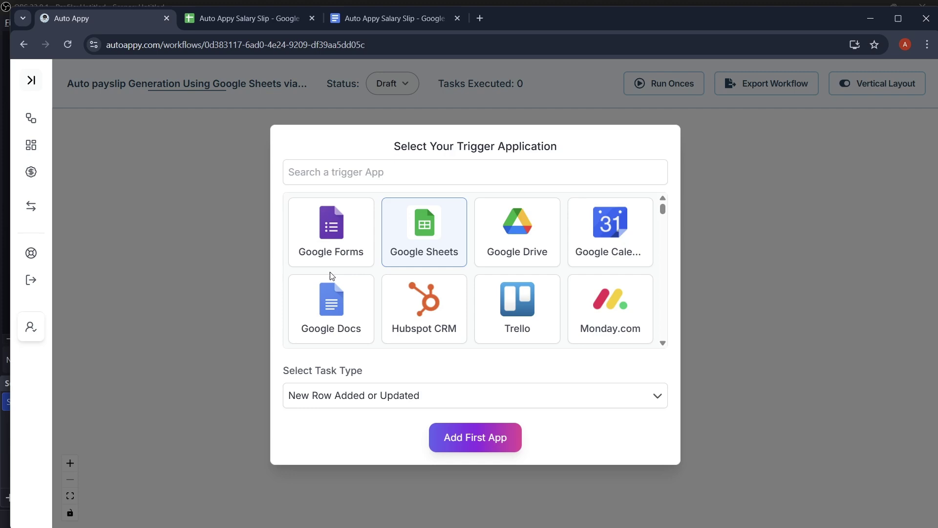
pyautogui.click(489, 448)
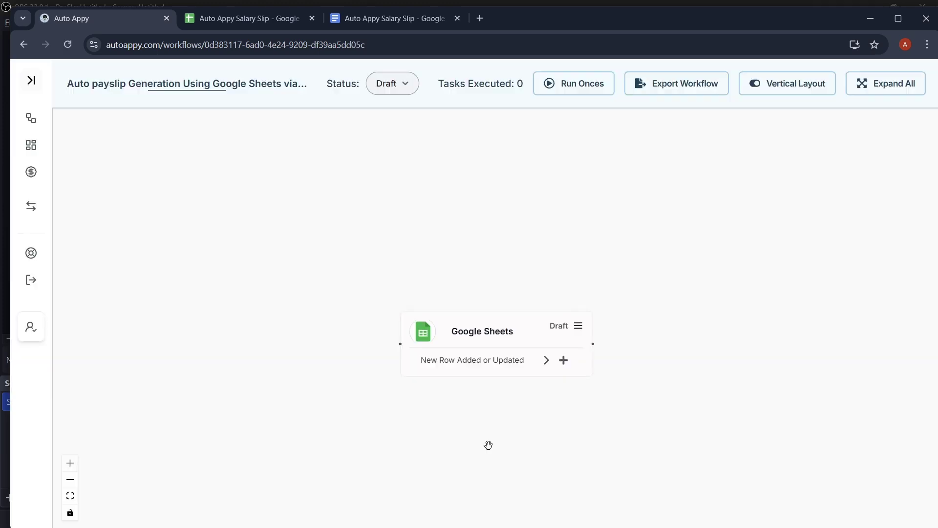
pyautogui.moveTo(469, 312); pyautogui.dragTo(396, 293)
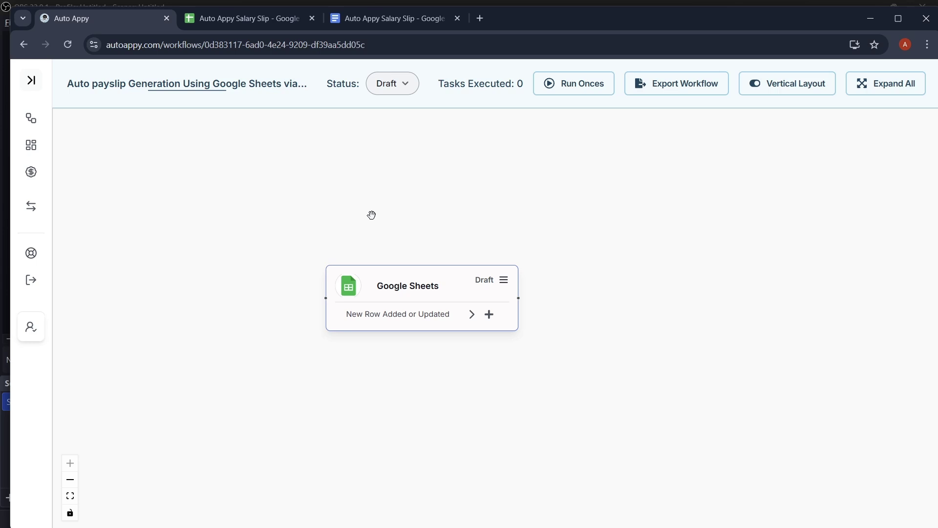
pyautogui.moveTo(443, 274); pyautogui.dragTo(364, 264)
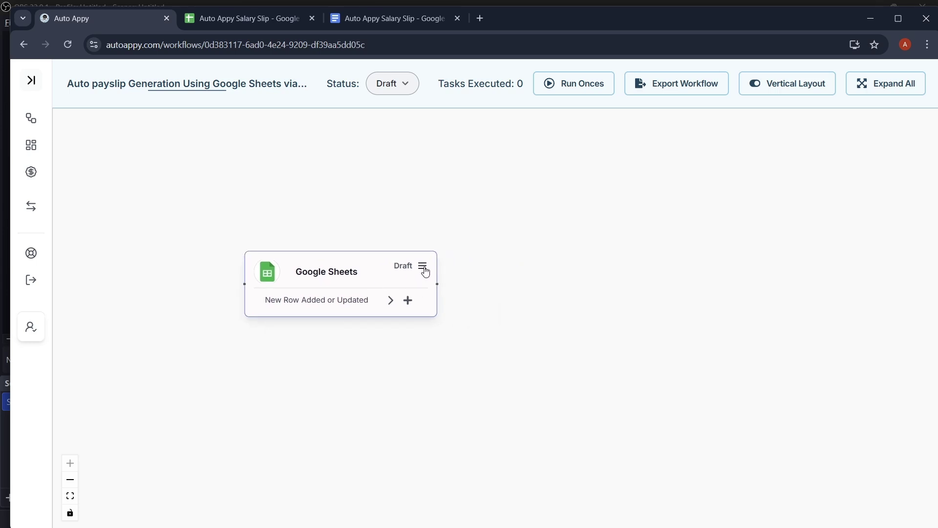
pyautogui.click(423, 267)
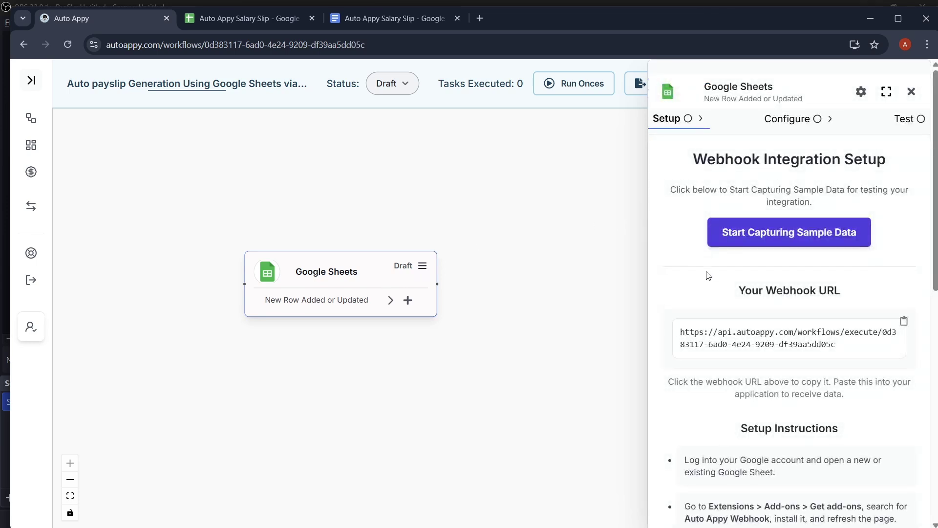
# - Copy the Google Sheets trigger's webhook URL and review the integration setup instructions
pyautogui.scroll(-1, 709, 275)
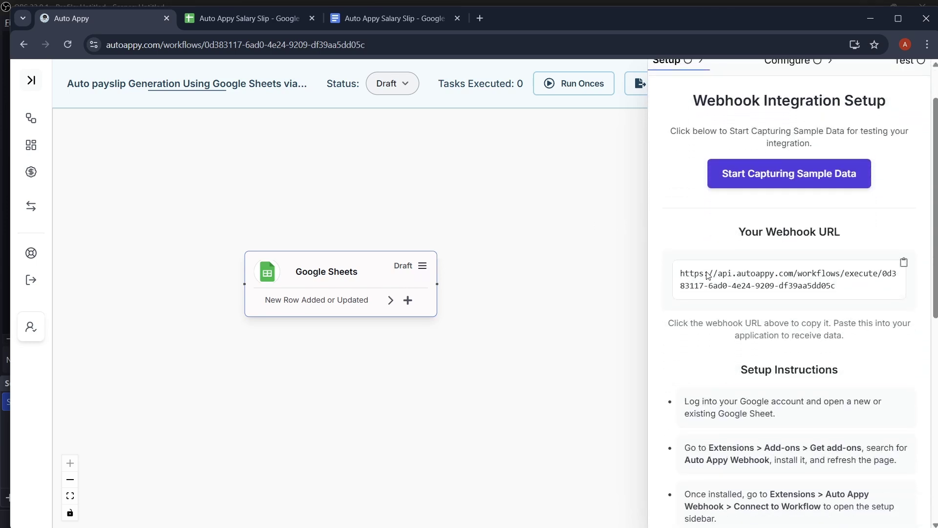
pyautogui.click(904, 264)
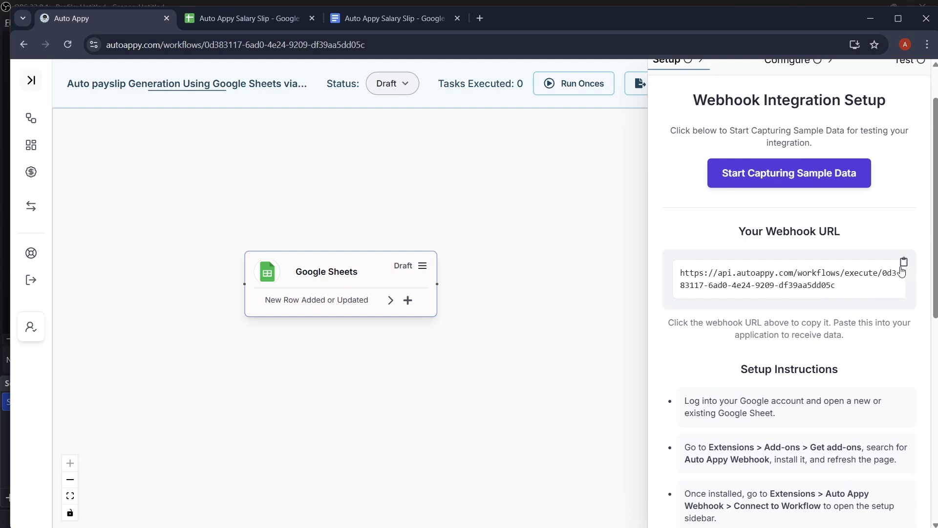
pyautogui.click(903, 264)
pyautogui.scroll(-2, 797, 327)
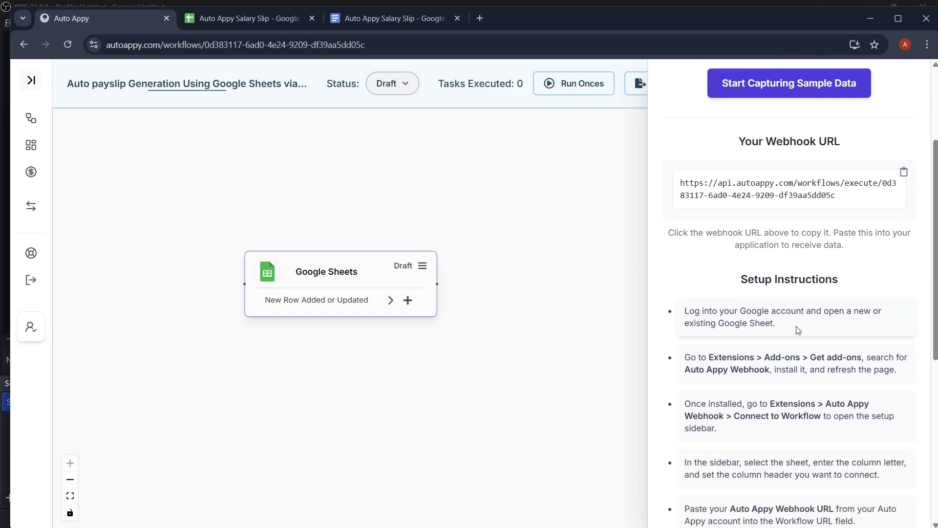
pyautogui.scroll(-3, 798, 330)
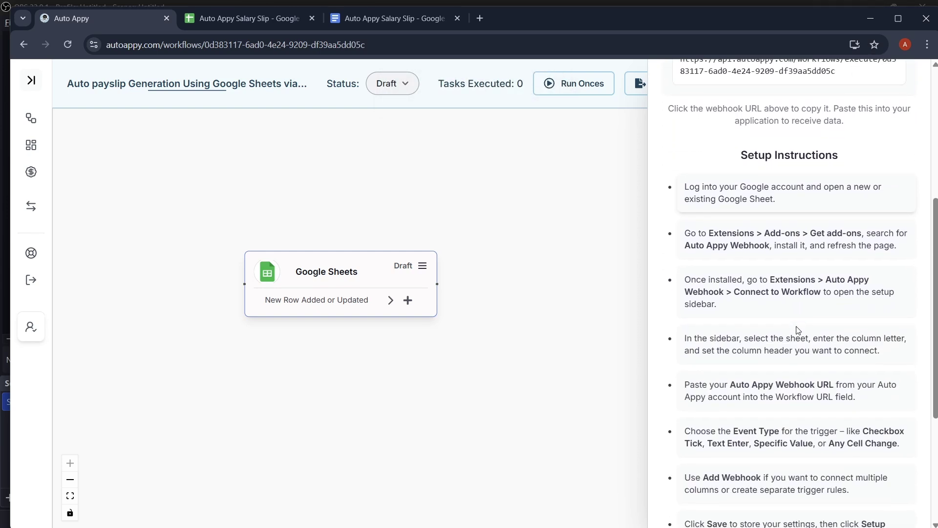
pyautogui.scroll(1, 792, 317)
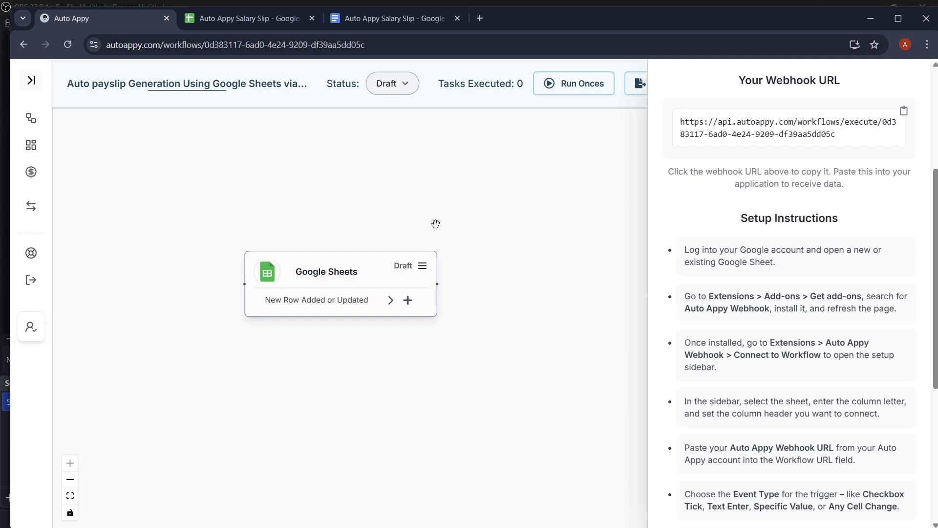
pyautogui.click(248, 25)
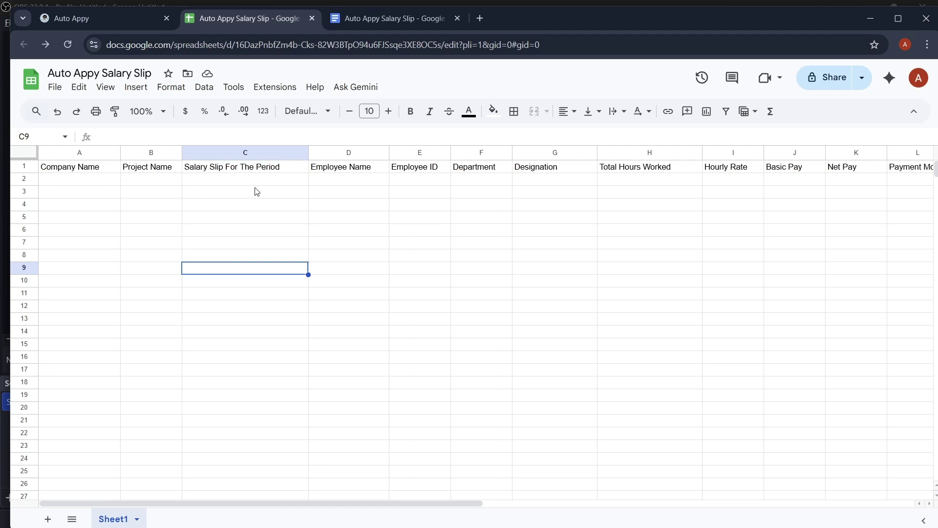
# - Open the Google Workspace Marketplace via Extensions > Add-ons > Get add-ons
pyautogui.hscroll(3, 256, 191)
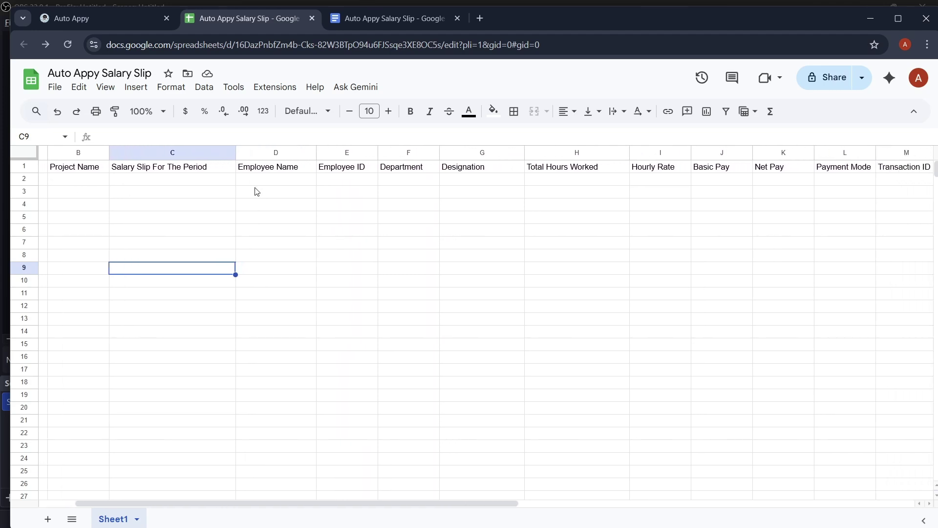
pyautogui.hscroll(5, 257, 191)
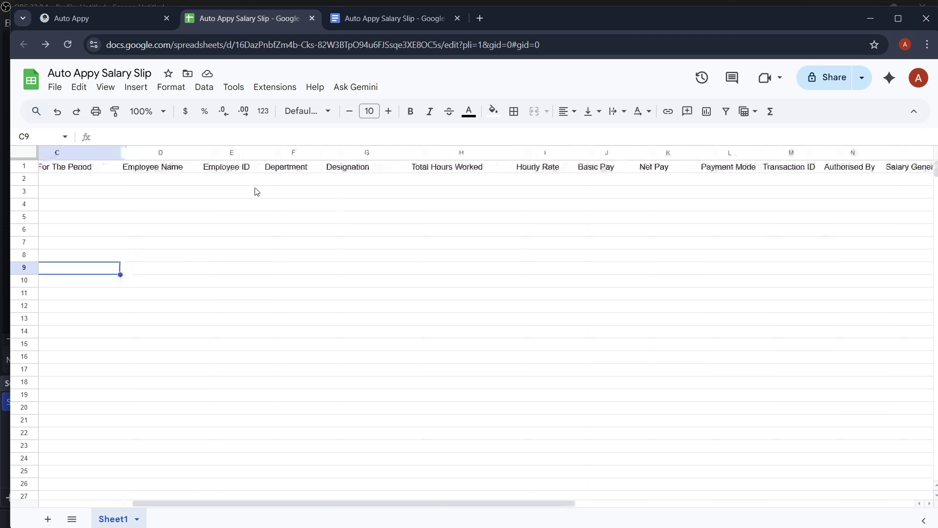
pyautogui.hscroll(-5, 257, 191)
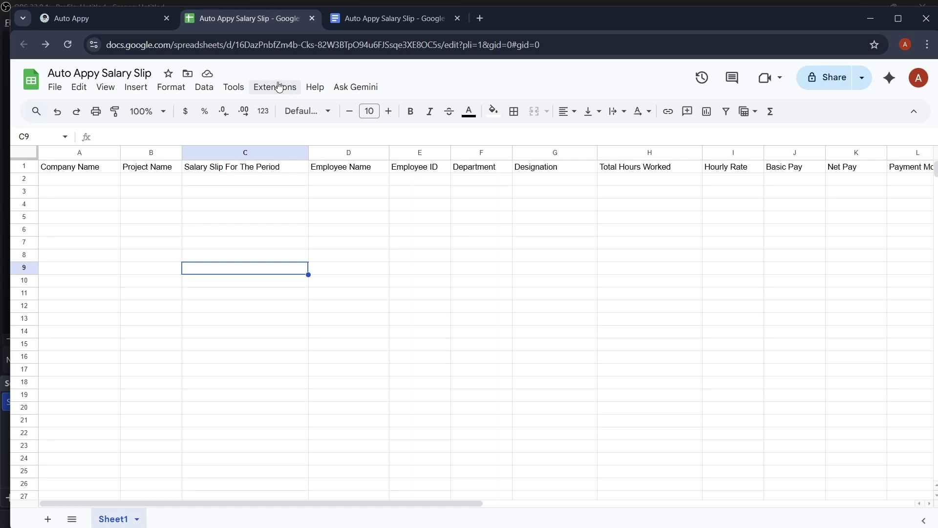
pyautogui.click(278, 87)
pyautogui.moveTo(296, 109)
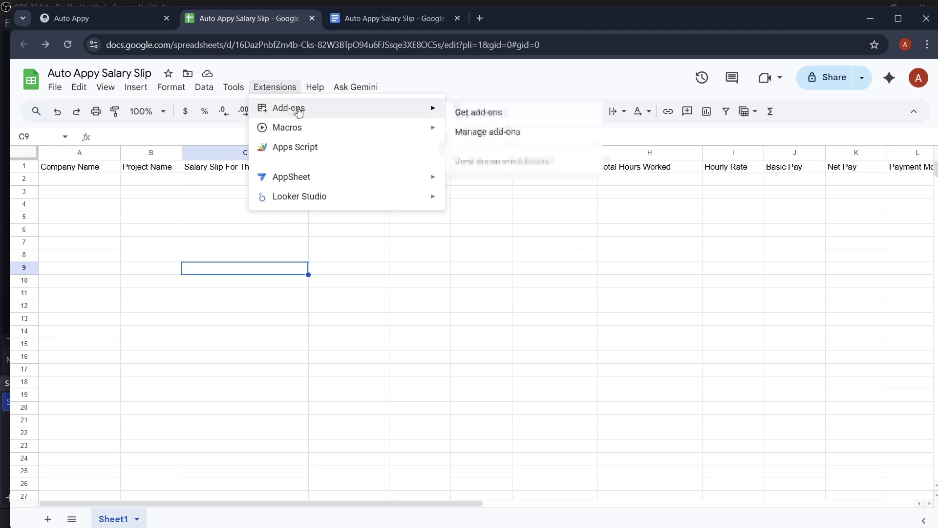
pyautogui.click(465, 112)
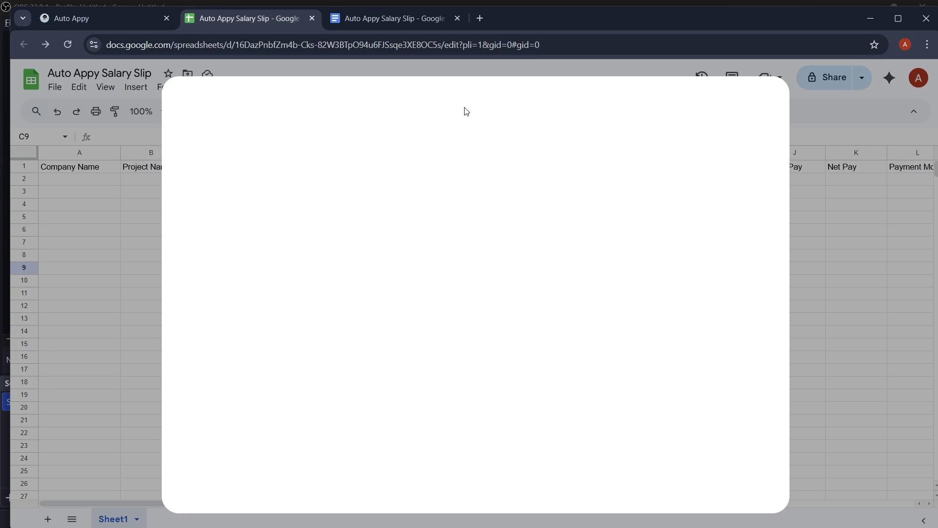
# - Search the Marketplace for 'auto appy' and install the Auto Appy Webhook add-on
pyautogui.click(518, 109)
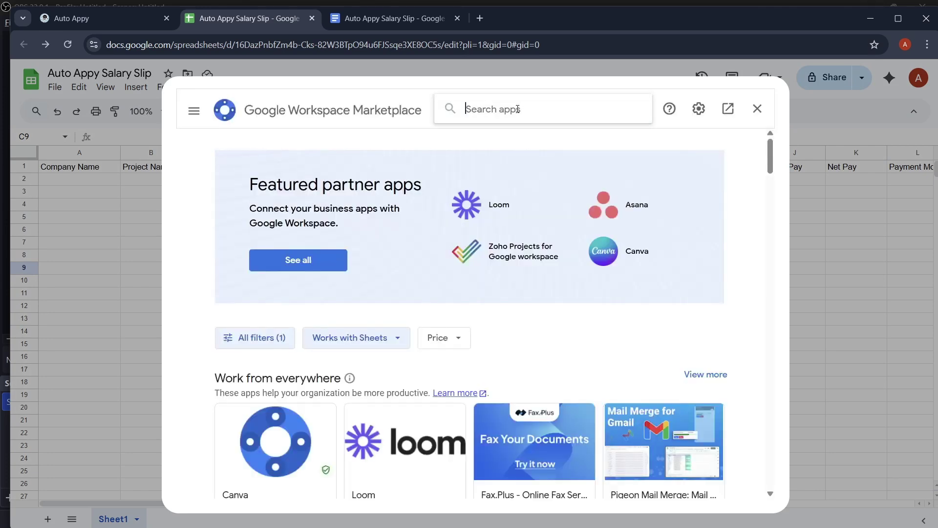
pyautogui.write('au')
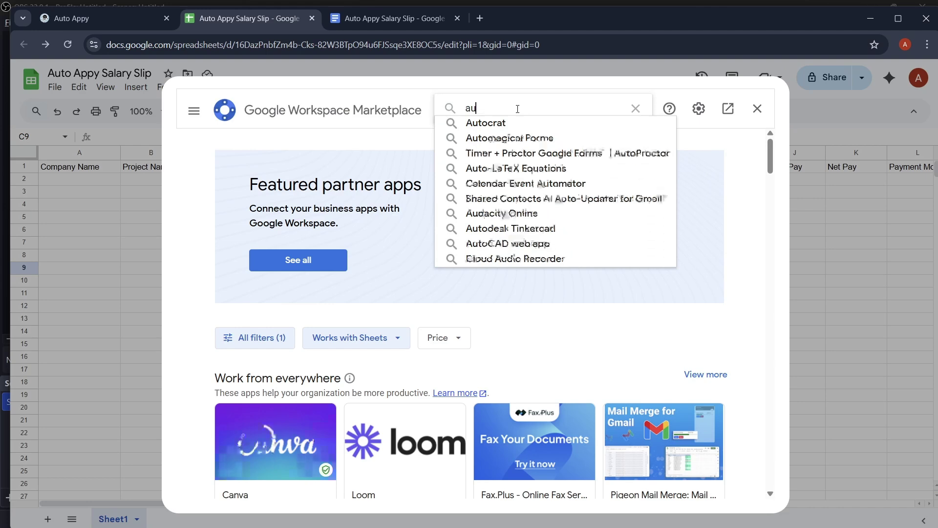
pyautogui.write('to appy')
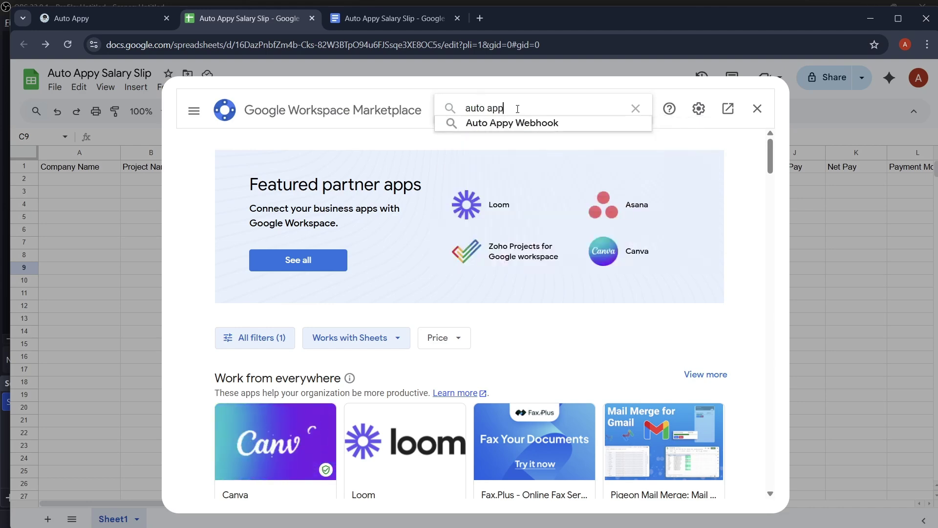
pyautogui.click(527, 123)
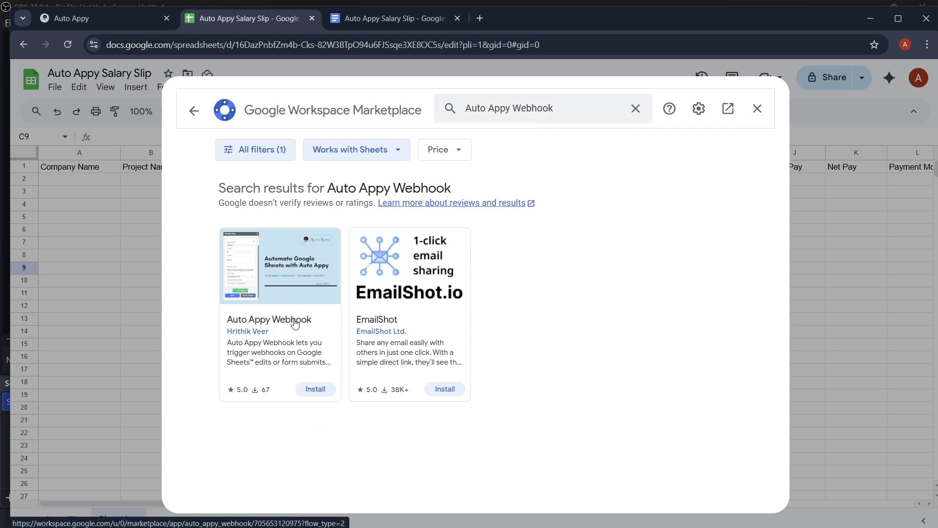
pyautogui.click(316, 390)
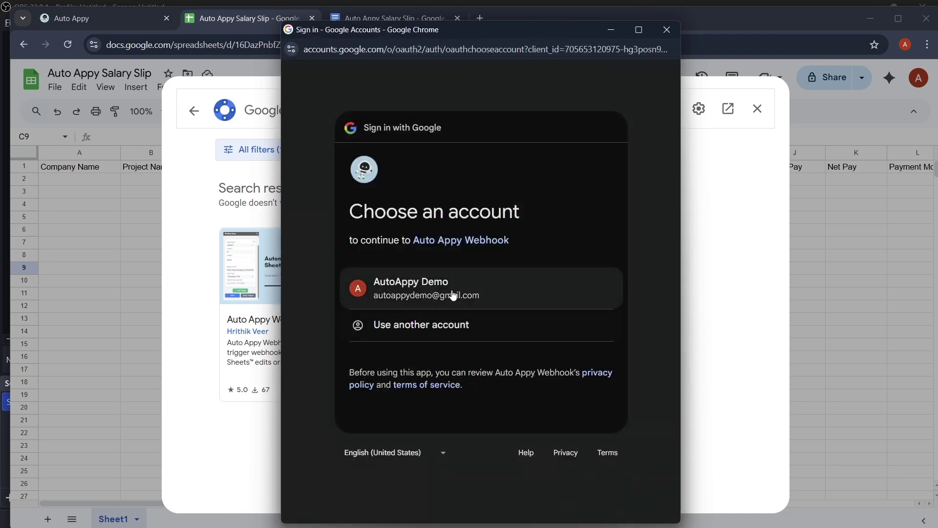
# - Authorise the add-on with the Google account, allow spreadsheet access, and proceed to additional setup
pyautogui.click(450, 291)
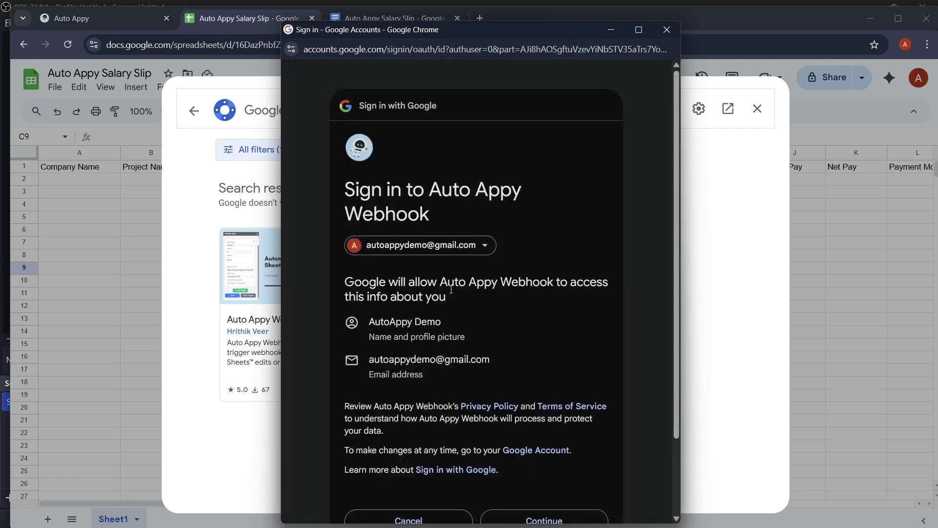
pyautogui.scroll(-2, 451, 289)
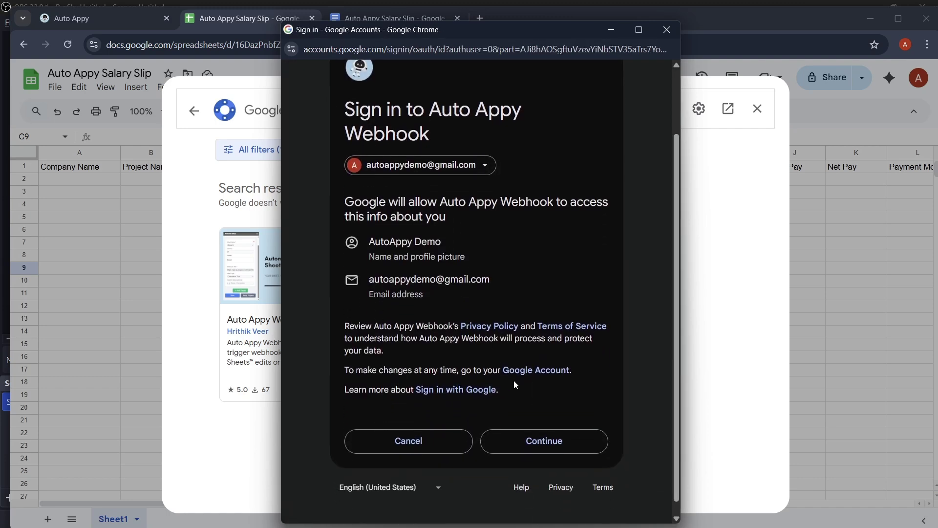
pyautogui.click(549, 442)
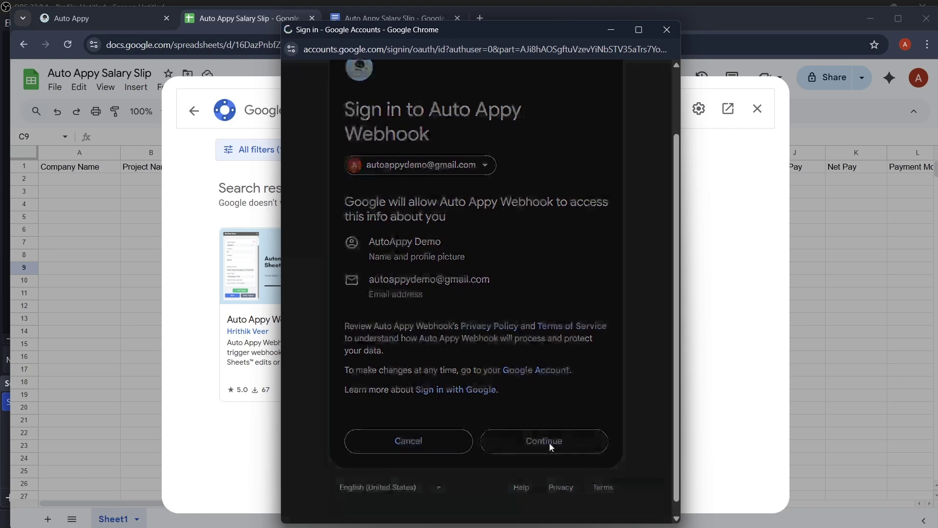
pyautogui.scroll(-4, 550, 443)
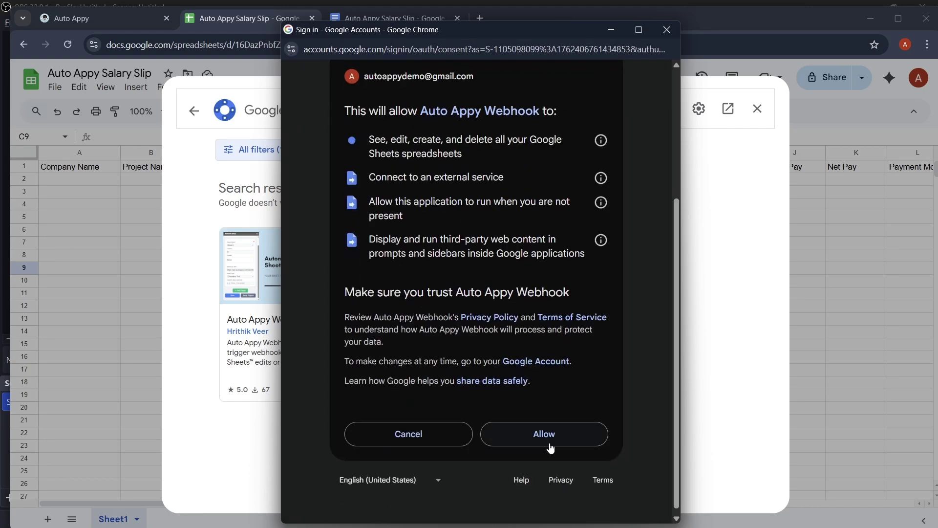
pyautogui.click(551, 445)
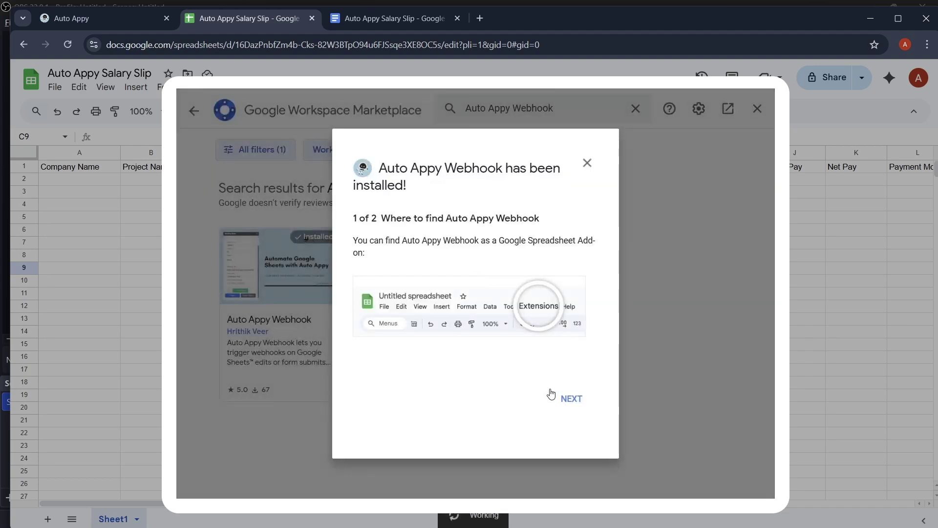
pyautogui.click(569, 399)
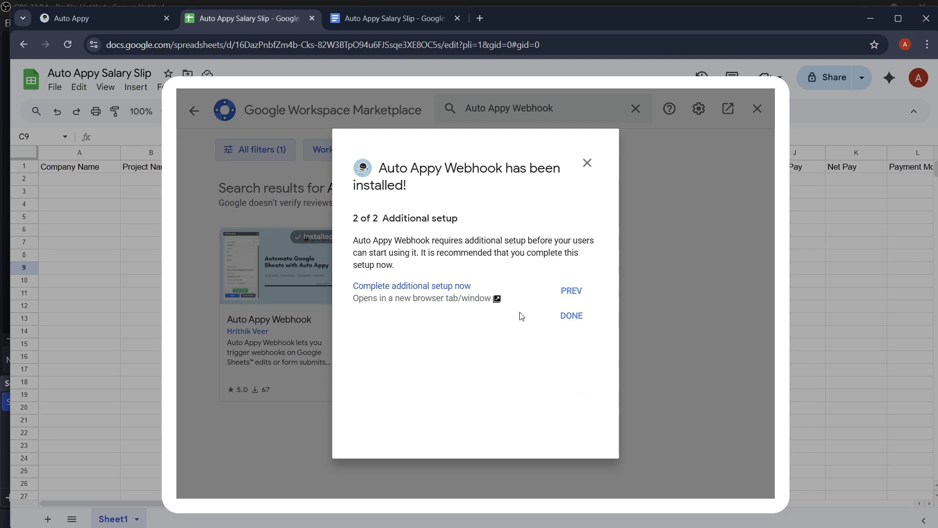
pyautogui.click(440, 286)
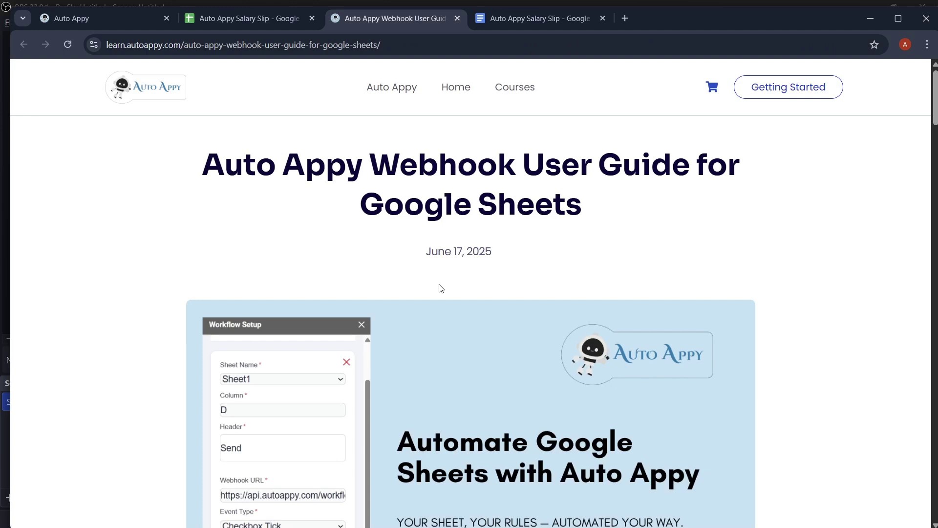
# - Scroll through the Auto Appy Webhook User Guide for Google Sheets
pyautogui.scroll(-4, 440, 288)
pyautogui.scroll(-6, 440, 288)
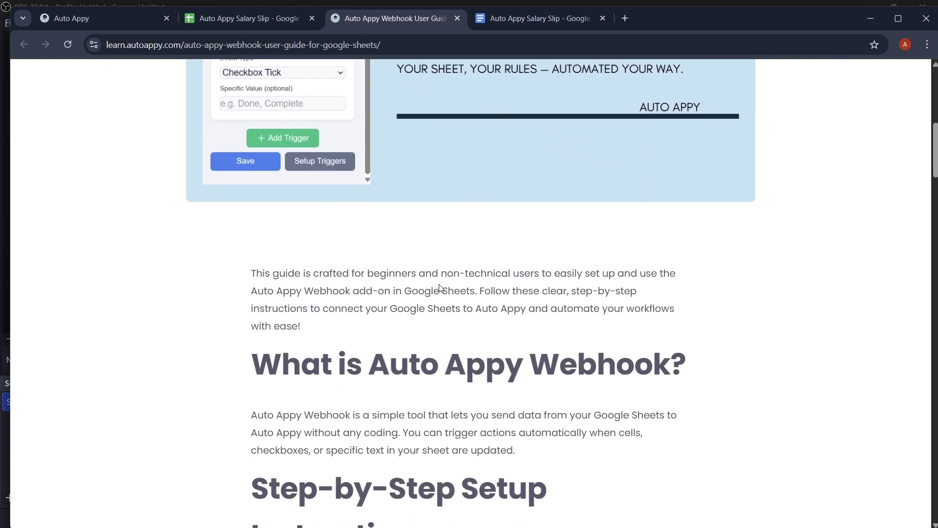
pyautogui.scroll(-12, 441, 287)
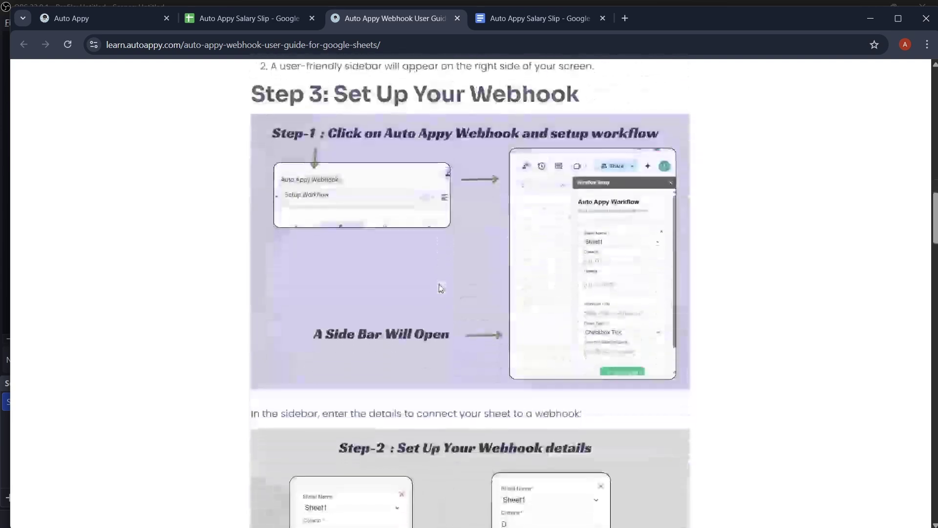
pyautogui.scroll(20, 439, 287)
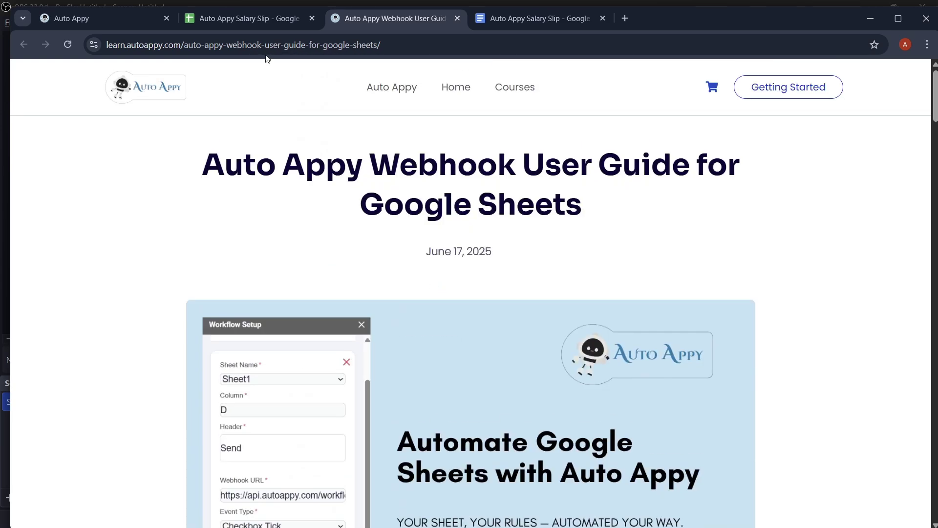
# - Finish the add-on installation, close the Marketplace, and reload the Auto Appy Salary Slip spreadsheet
pyautogui.click(240, 18)
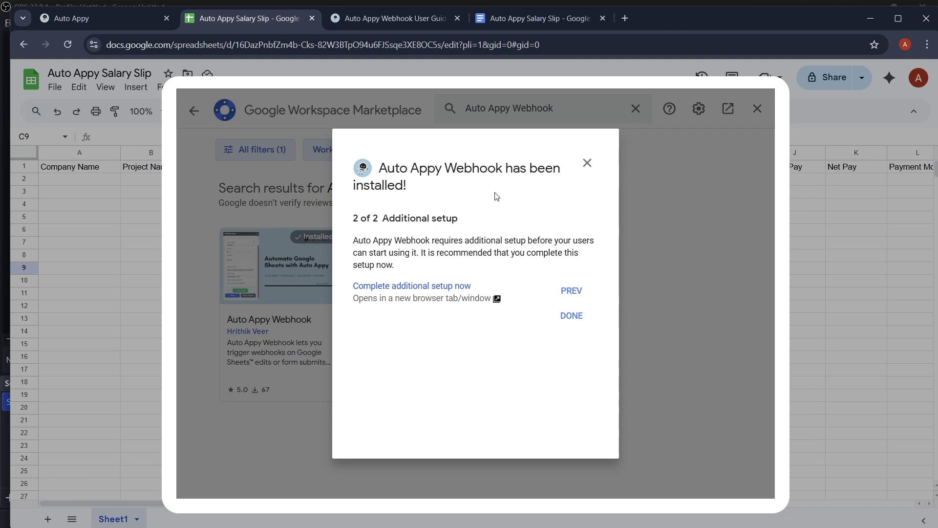
pyautogui.click(571, 316)
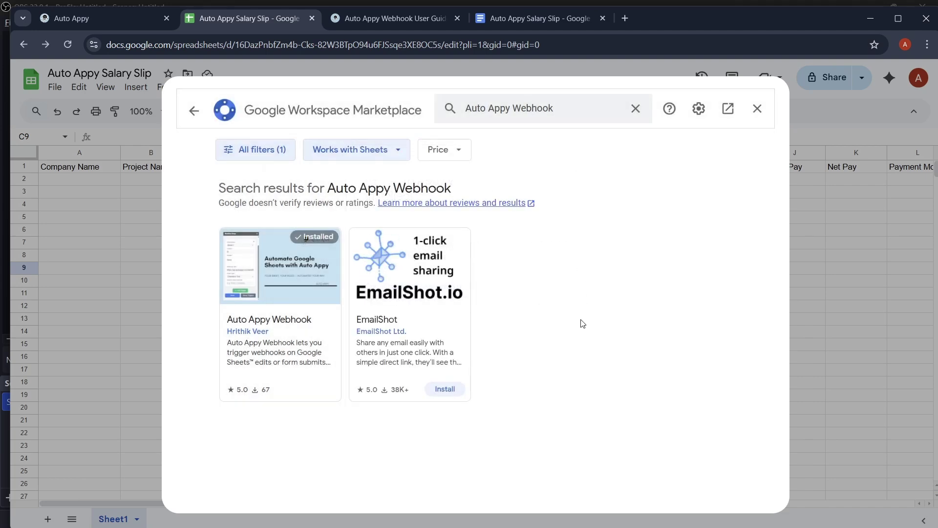
pyautogui.click(757, 108)
pyautogui.click(68, 45)
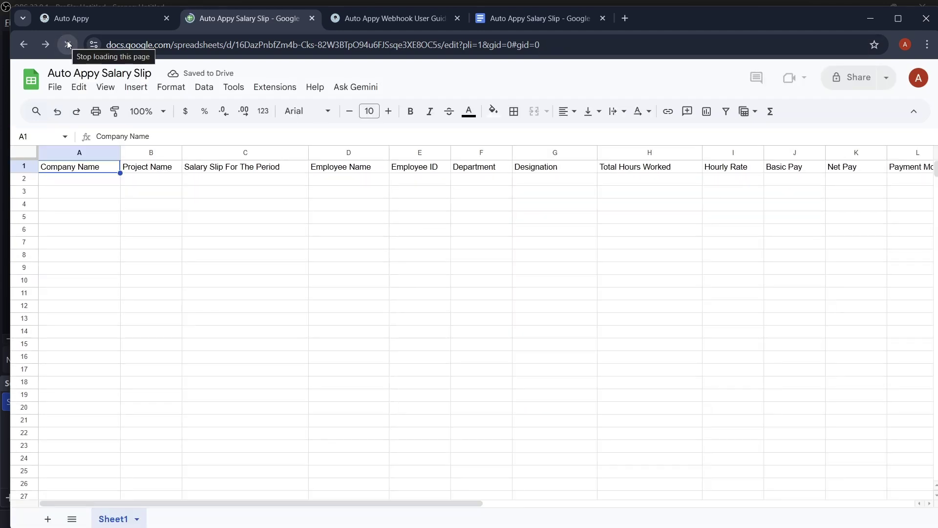
# - Launch Extensions > Auto Appy Webhook > Setup Workflow to show the setup sidebar
pyautogui.click(266, 89)
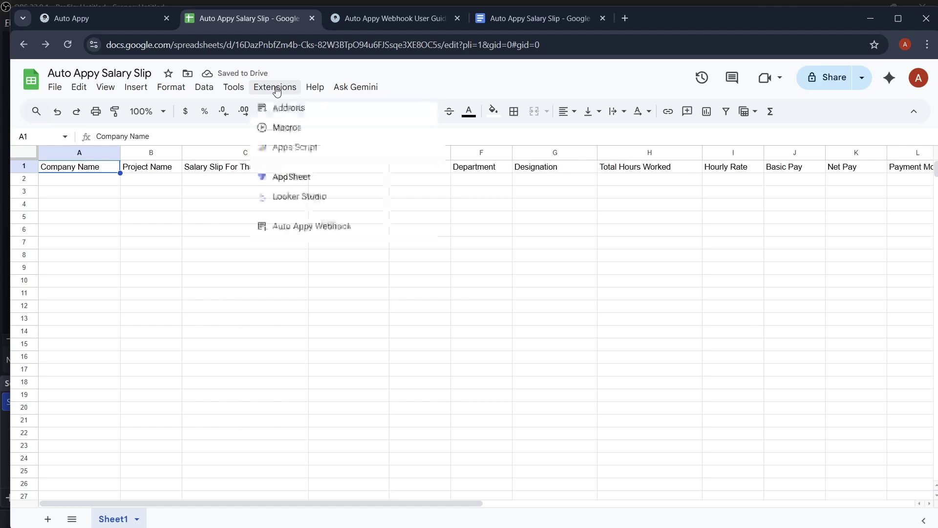
pyautogui.moveTo(342, 235)
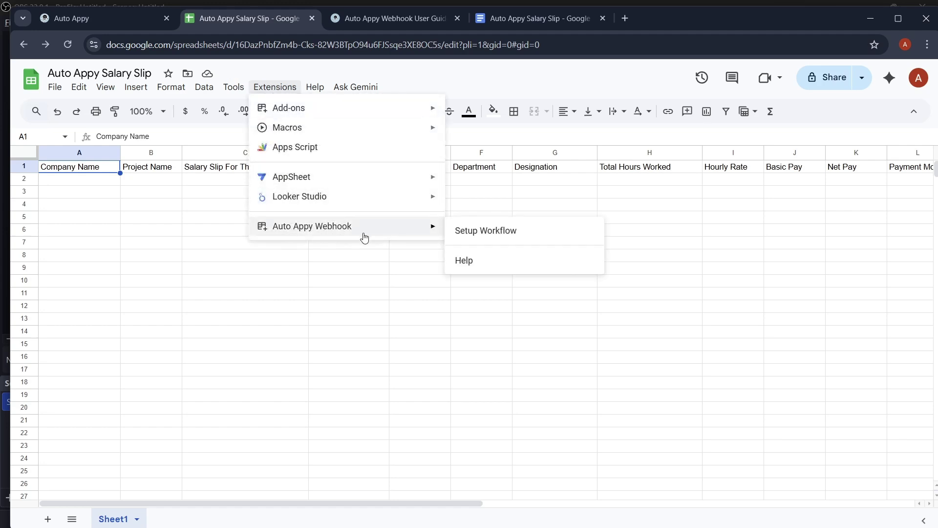
pyautogui.click(504, 233)
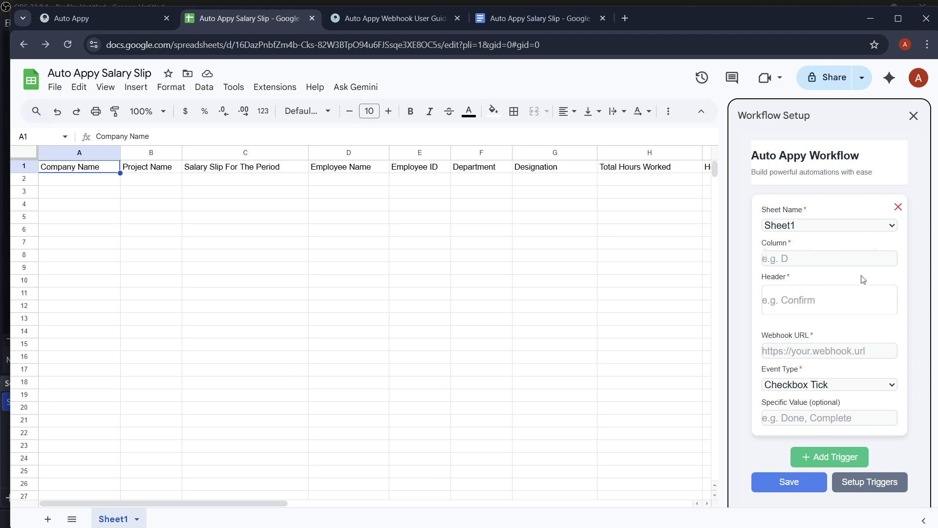
# - Delete the 'Salary Generate Date' header from cell O1
pyautogui.click(798, 260)
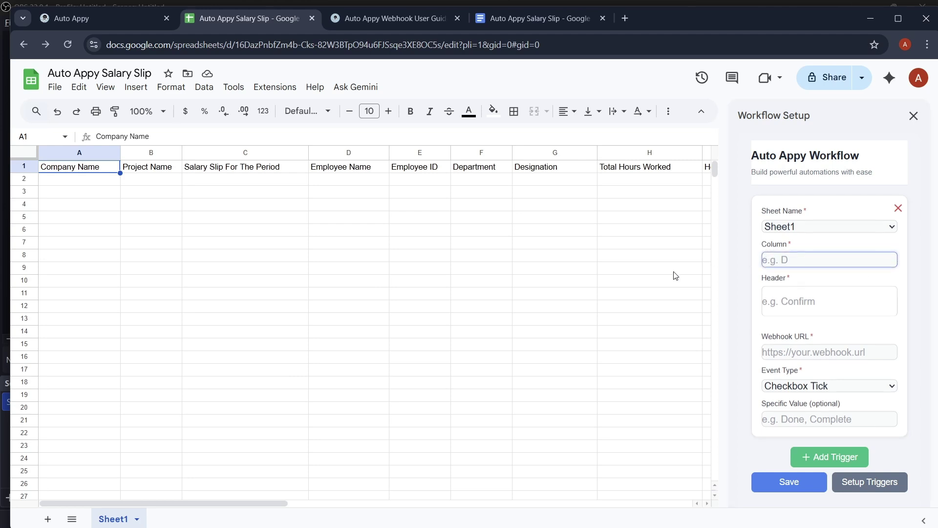
pyautogui.hscroll(3, 661, 273)
pyautogui.hscroll(5, 660, 274)
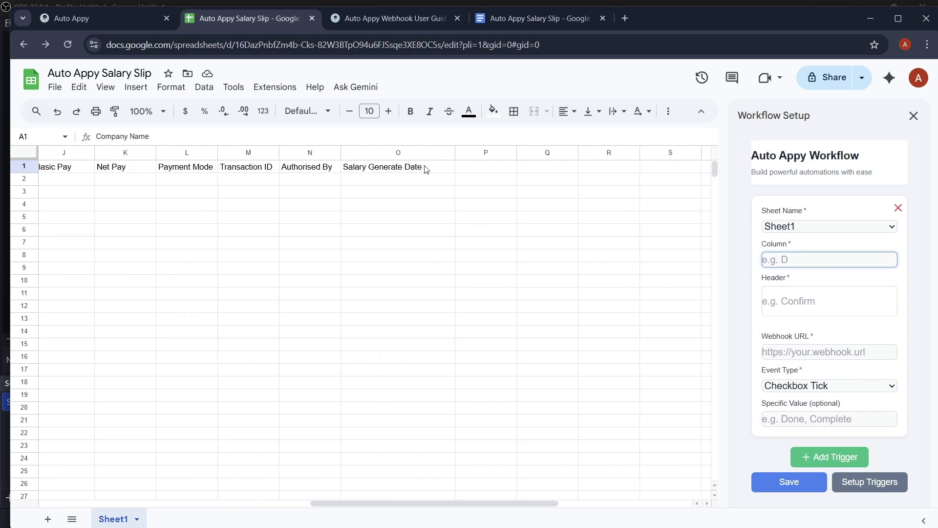
pyautogui.doubleClick(426, 166)
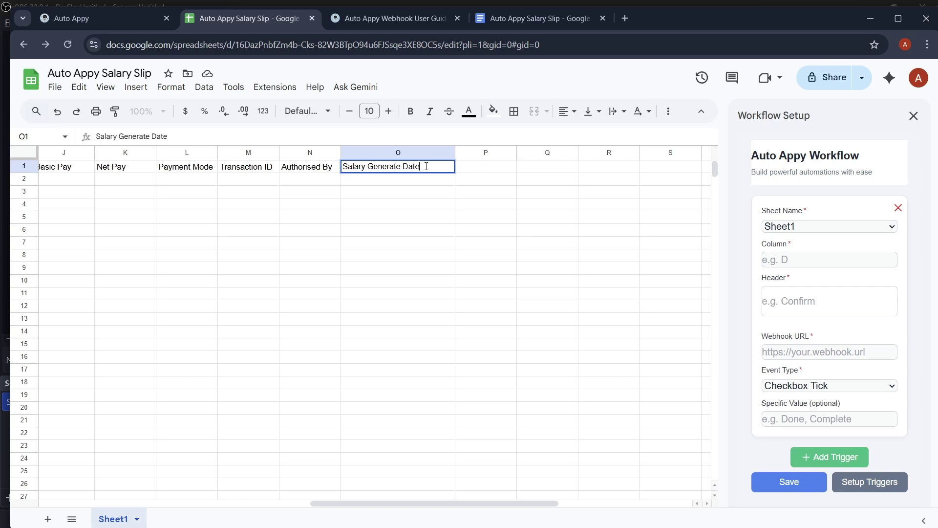
pyautogui.moveTo(426, 166); pyautogui.dragTo(330, 166)
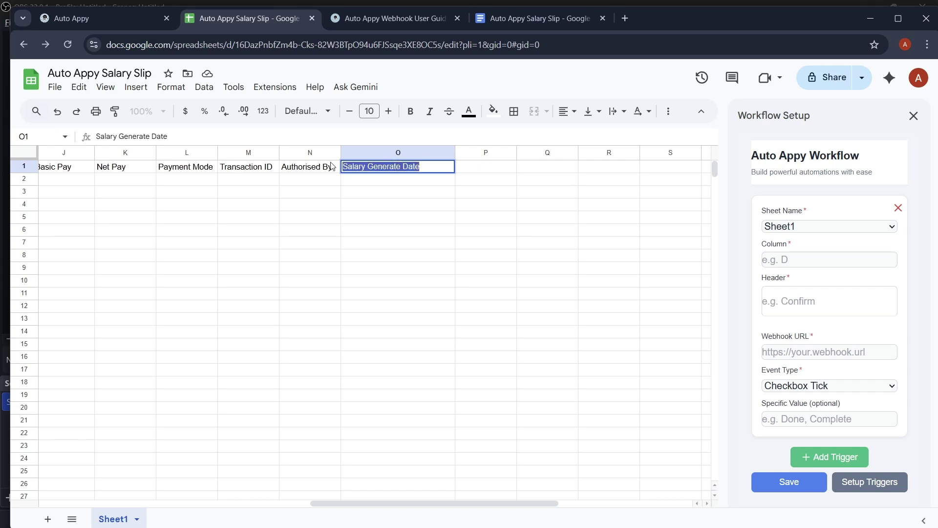
pyautogui.press('BackSpace')
pyautogui.click(469, 233)
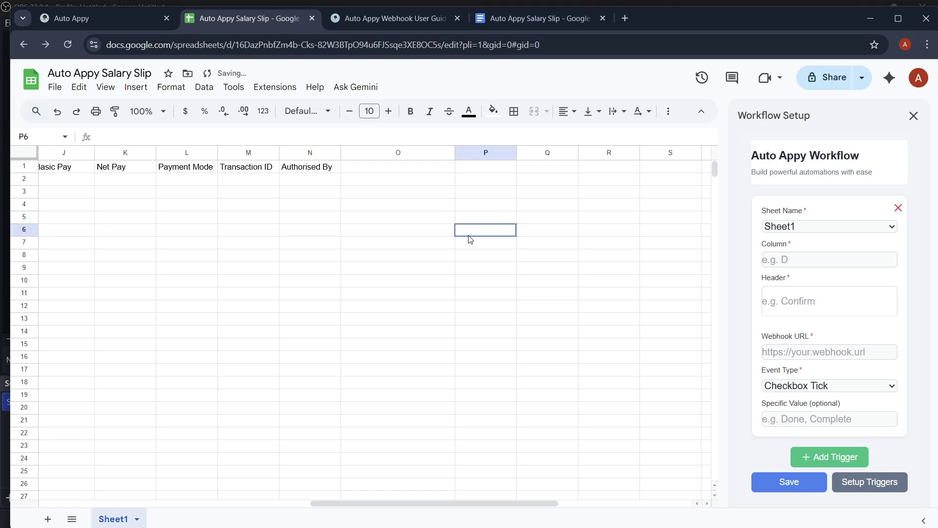
# - Set the trigger to column O, header 'Salary Generation Date', Any Cell Change, with the pasted webhook URL
pyautogui.click(802, 258)
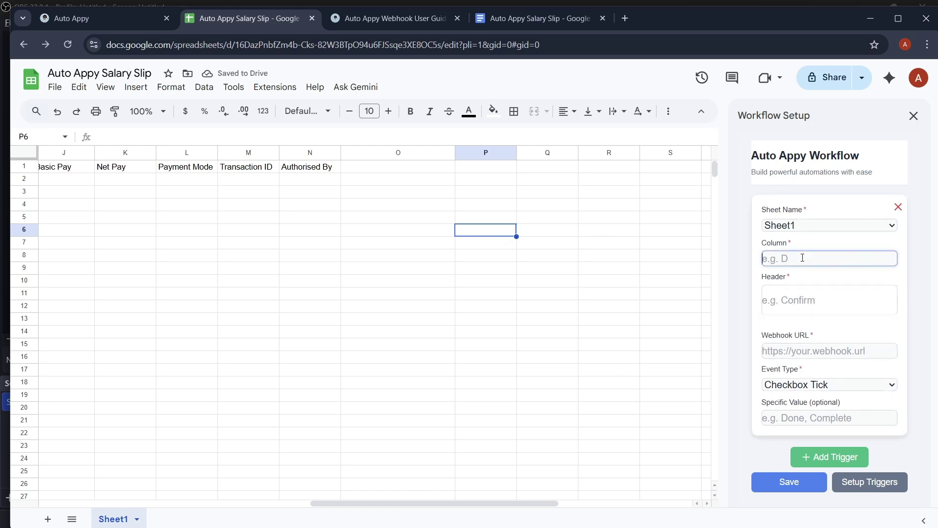
pyautogui.write('O')
pyautogui.click(792, 306)
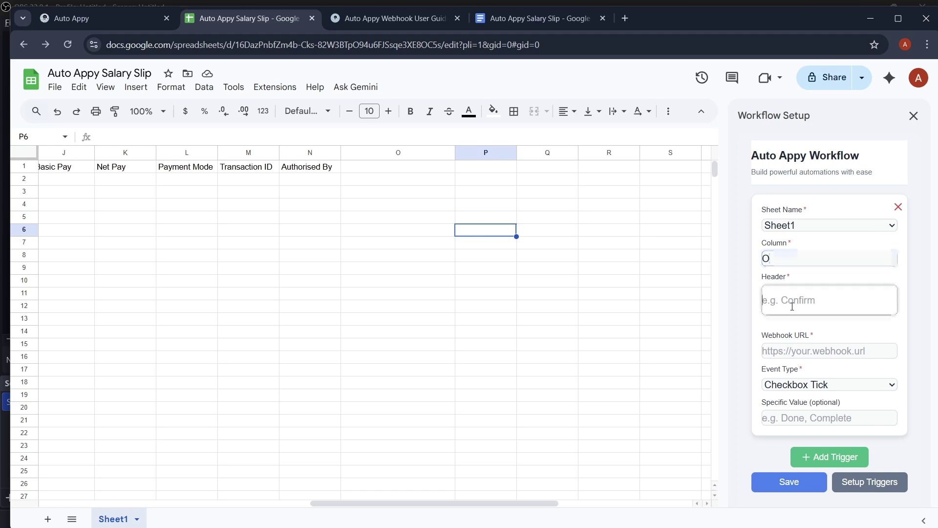
pyautogui.write('Salary Generat')
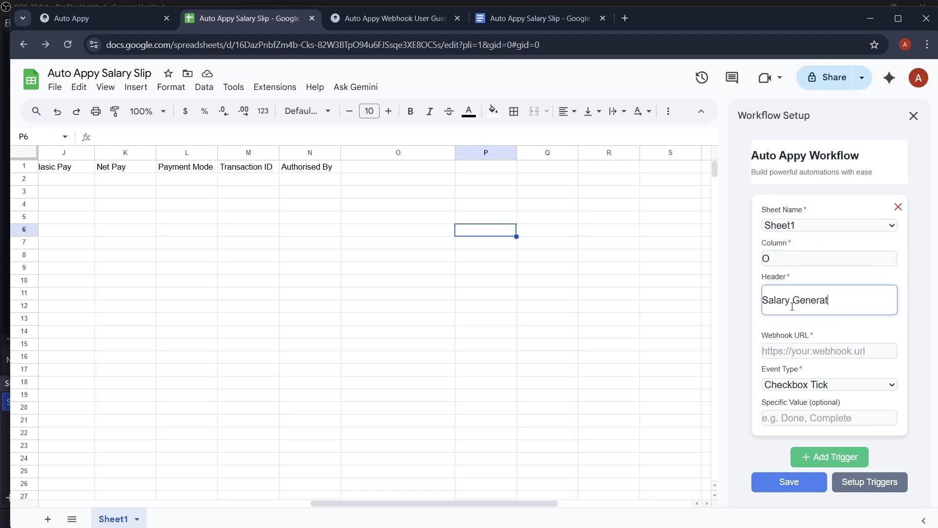
pyautogui.write('ion Date')
pyautogui.click(822, 386)
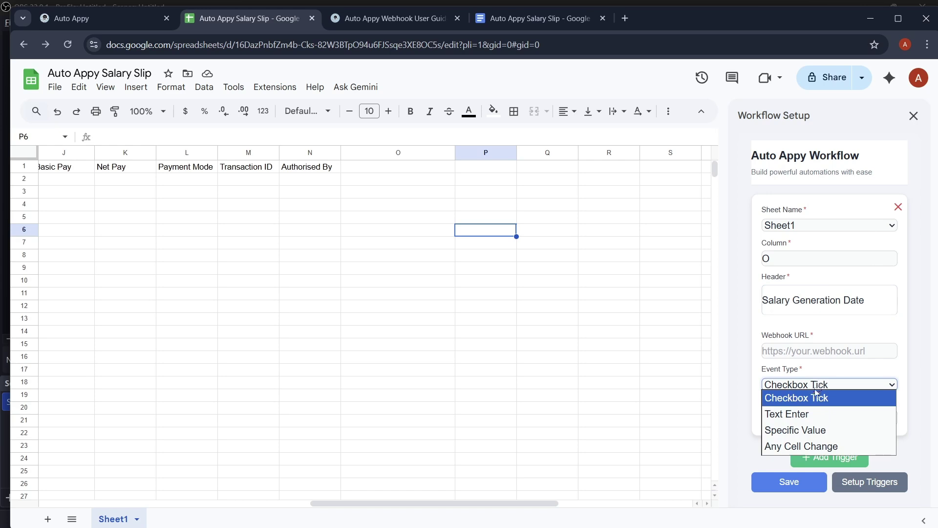
pyautogui.click(823, 445)
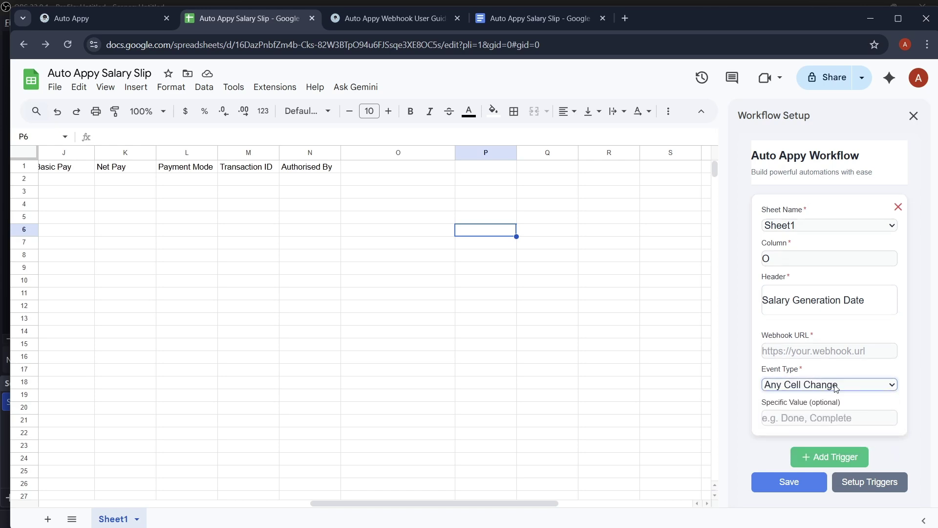
pyautogui.click(816, 349)
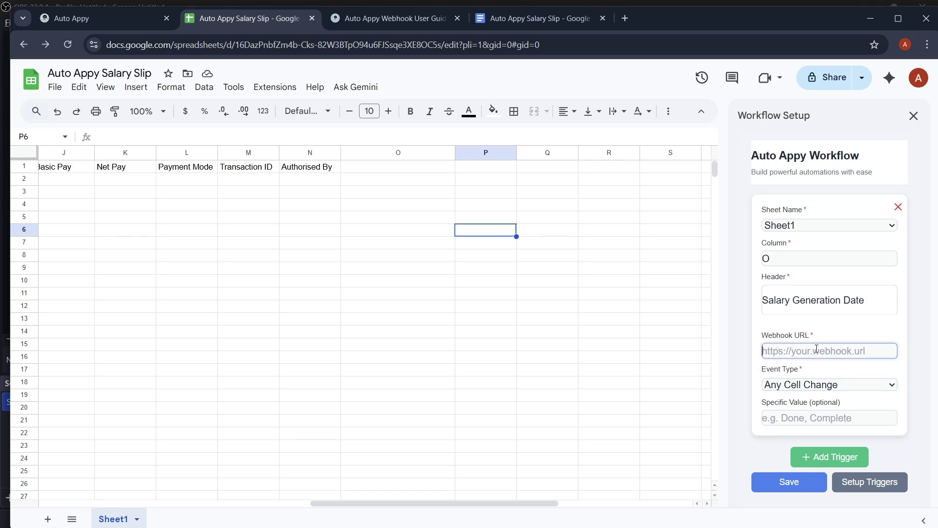
pyautogui.hotkey('ctrl', 'v')
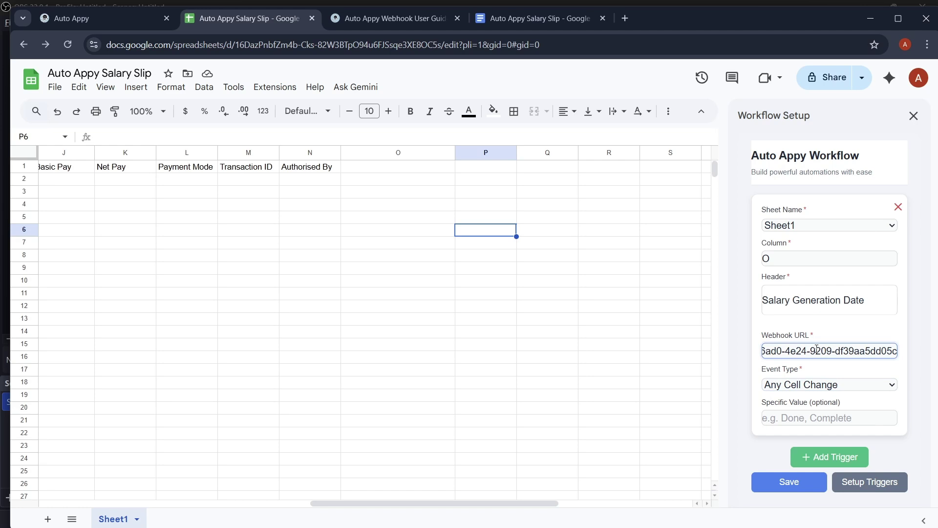
pyautogui.click(92, 18)
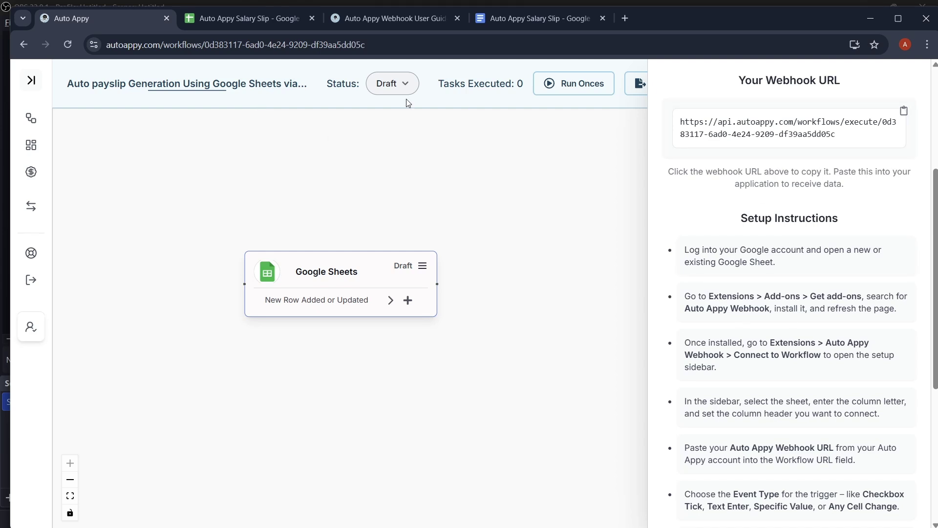
# - Maximize the browser and return to the Auto Appy Salary Slip spreadsheet
pyautogui.click(893, 23)
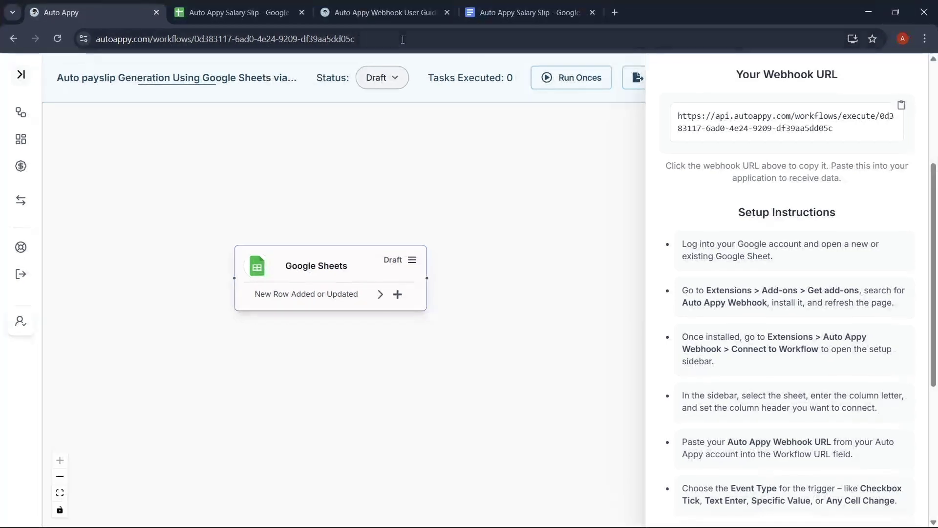
pyautogui.click(245, 16)
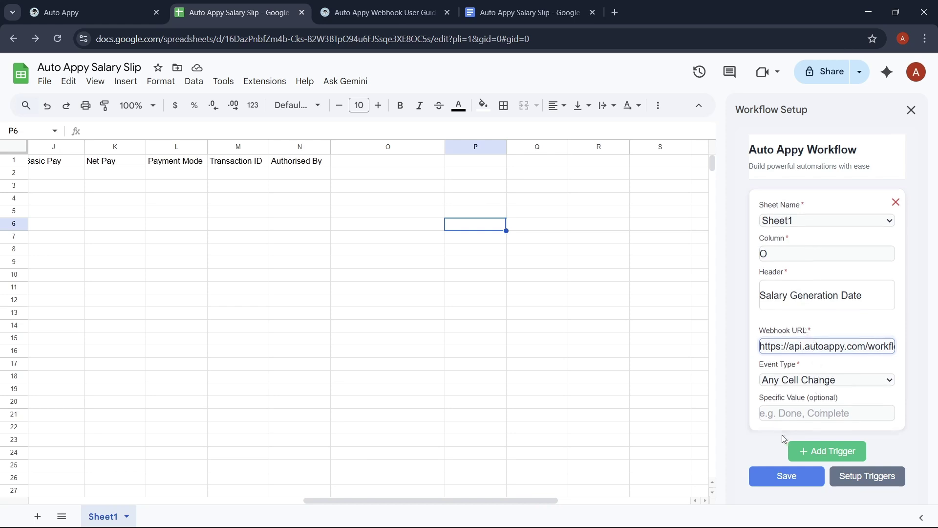
# - Save the Sheets trigger settings with O1 as Salary Generation Date, set up triggers, and return to Auto Appy
pyautogui.click(779, 476)
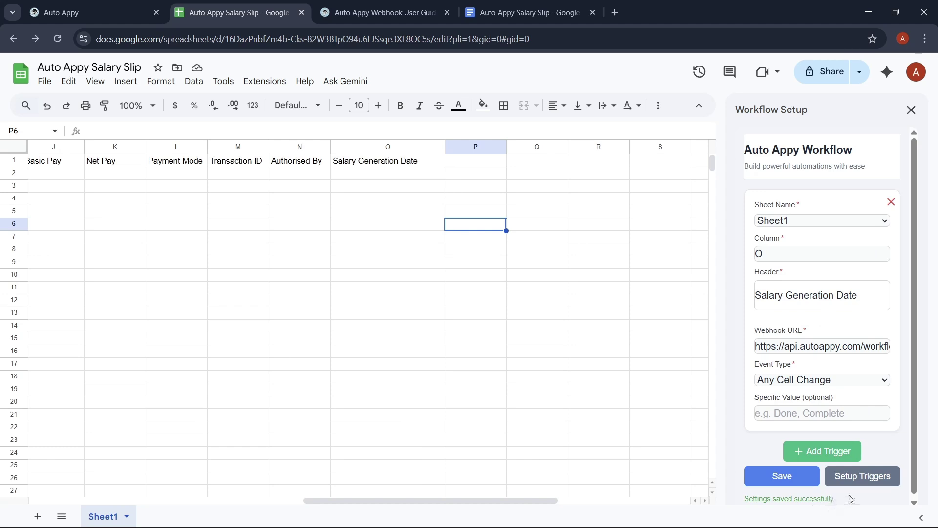
pyautogui.click(870, 481)
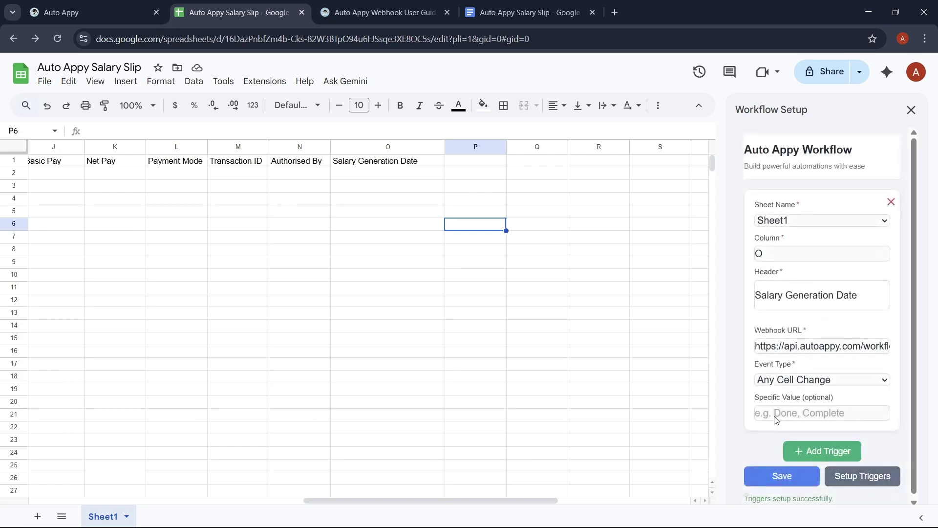
pyautogui.click(63, 2)
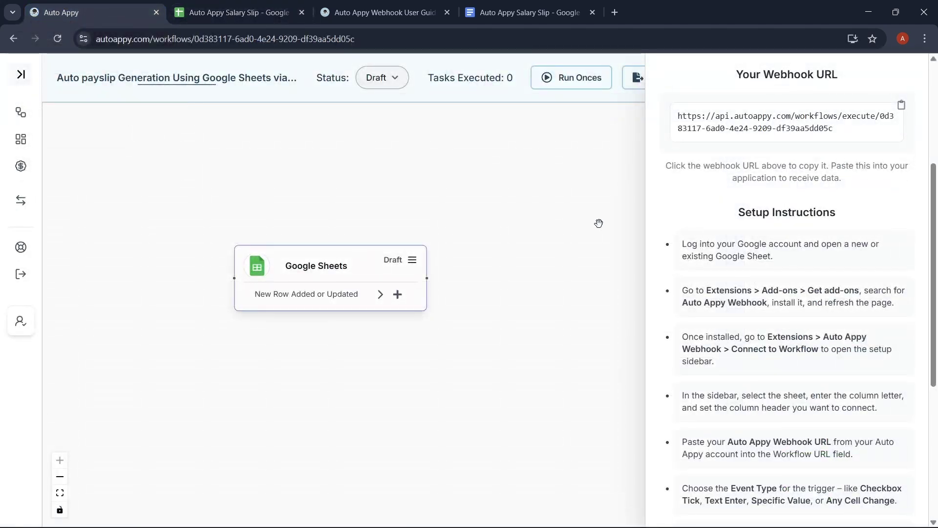
# - Start capturing sample data for the Google Sheets trigger, then go back to the salary slip spreadsheet
pyautogui.scroll(4, 707, 238)
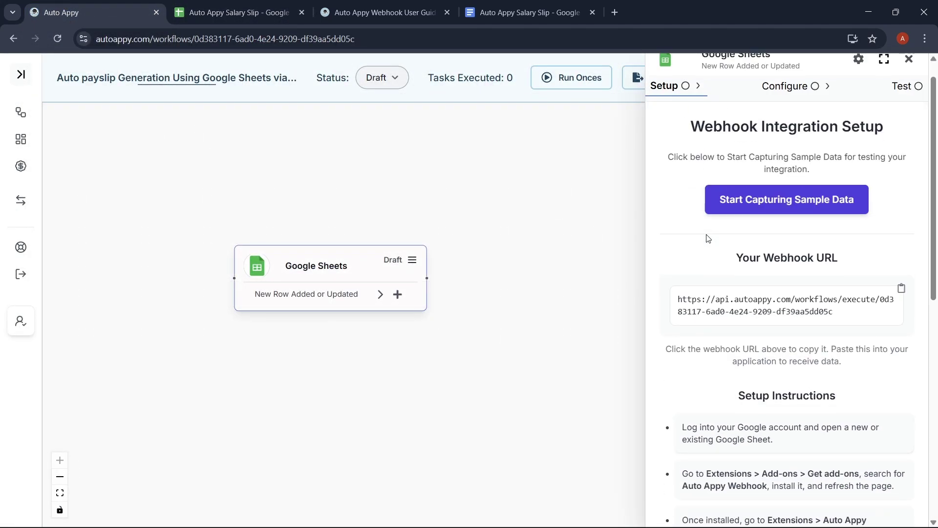
pyautogui.click(809, 205)
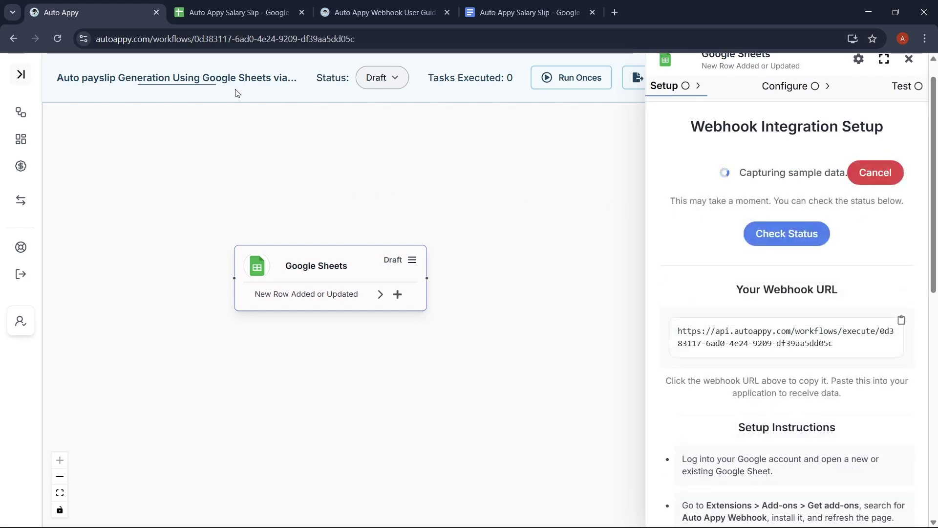
pyautogui.click(222, 12)
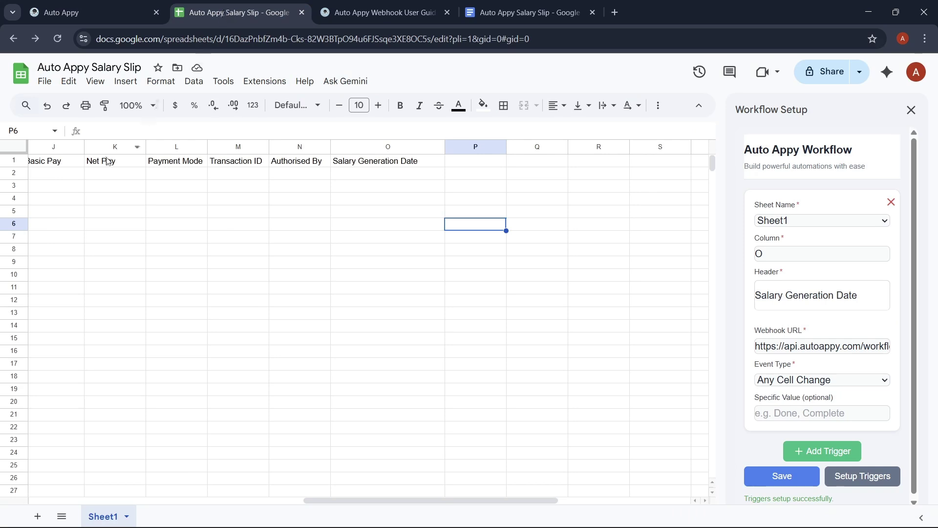
# - In row 2, enter company Auto Appy Pvt, project Emailing Agent, the salary period and the employee's name
pyautogui.hscroll(-10, 110, 240)
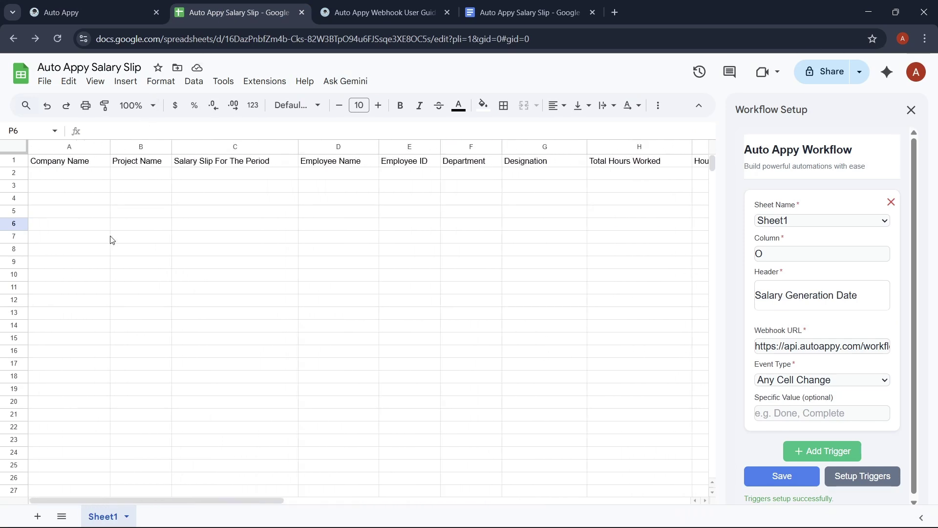
pyautogui.doubleClick(49, 173)
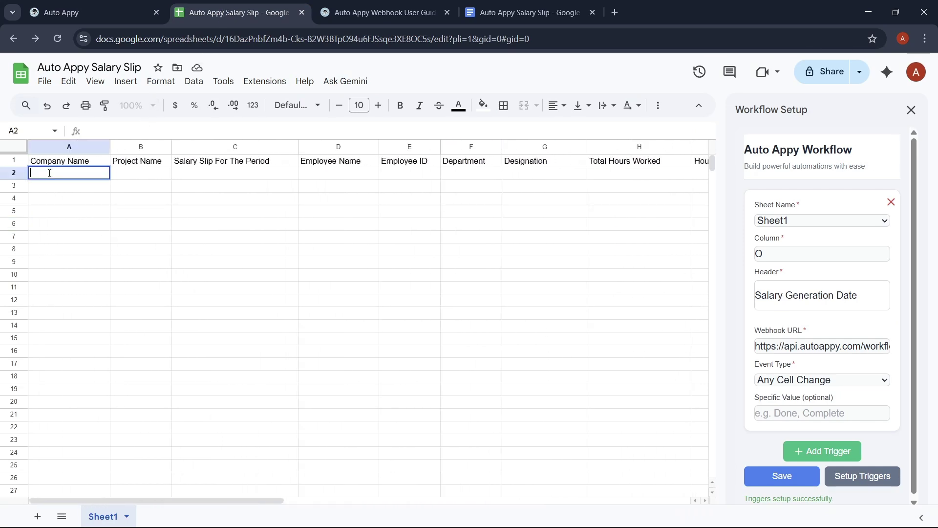
pyautogui.write('Auto Appy Pvt ltd')
pyautogui.doubleClick(142, 181)
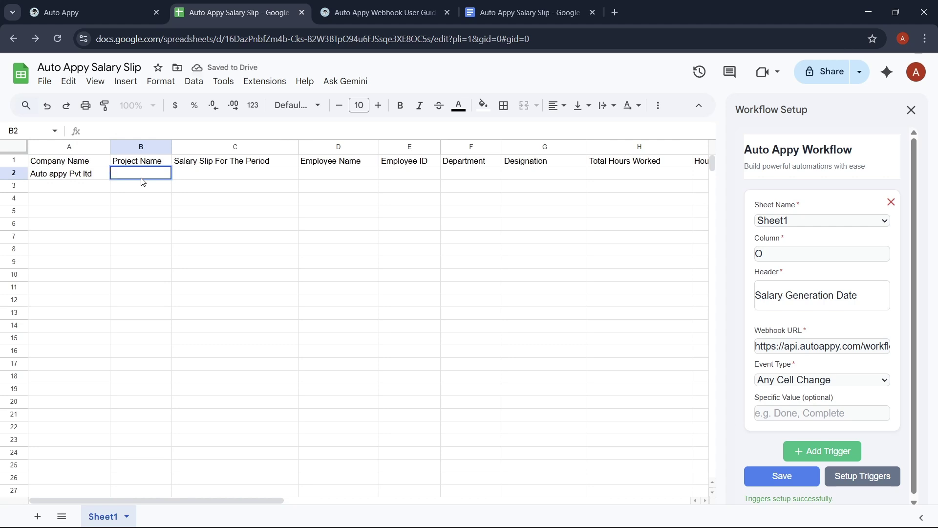
pyautogui.write('Emailing Age')
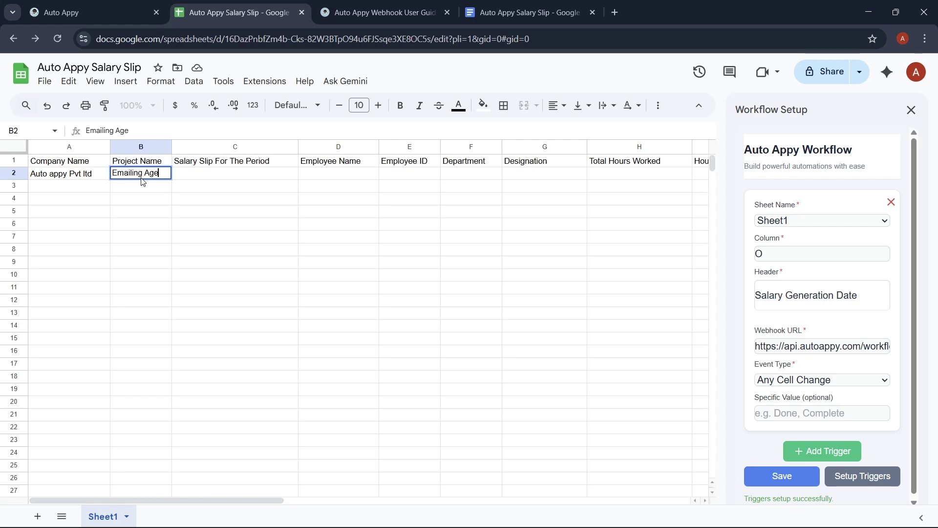
pyautogui.write('nt')
pyautogui.click(257, 178)
pyautogui.click(256, 175)
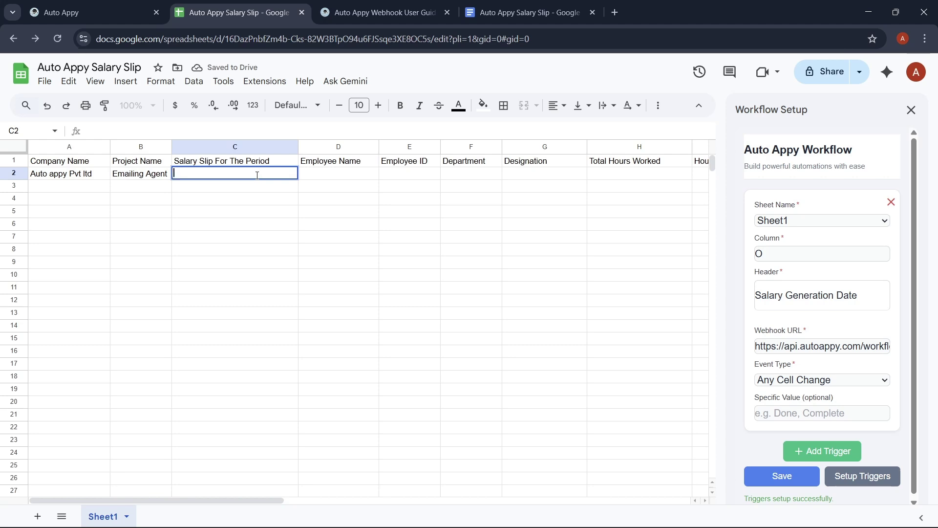
pyautogui.write('!st Nov')
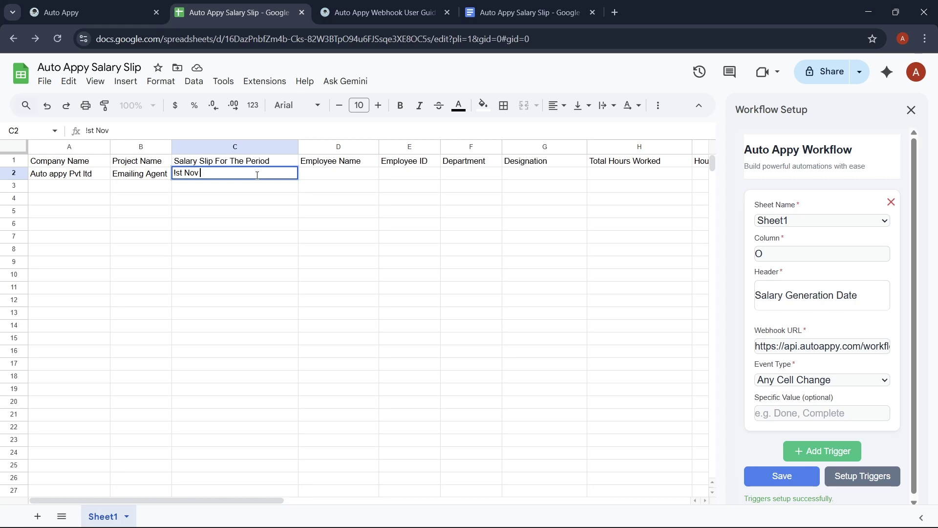
pyautogui.write(' -')
pyautogui.write(' 2')
pyautogui.write('st Dec')
pyautogui.click(340, 175)
pyautogui.doubleClick(340, 174)
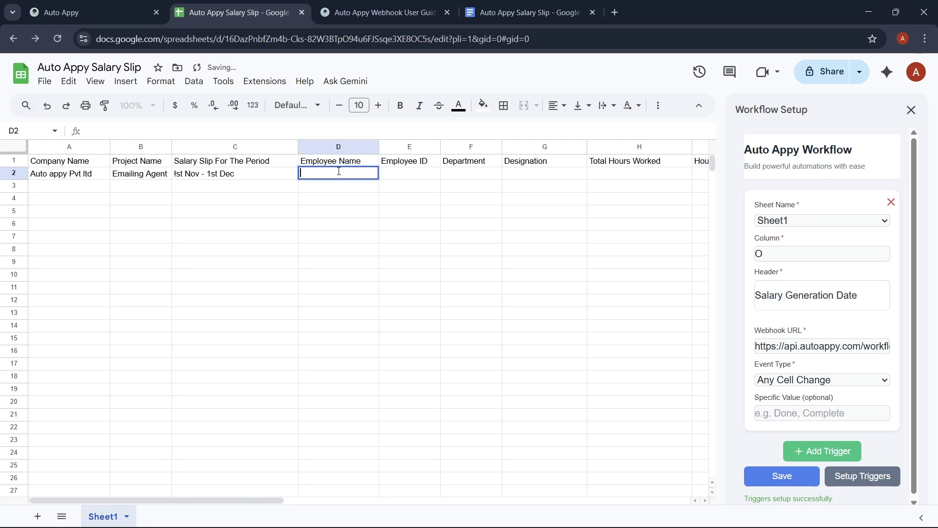
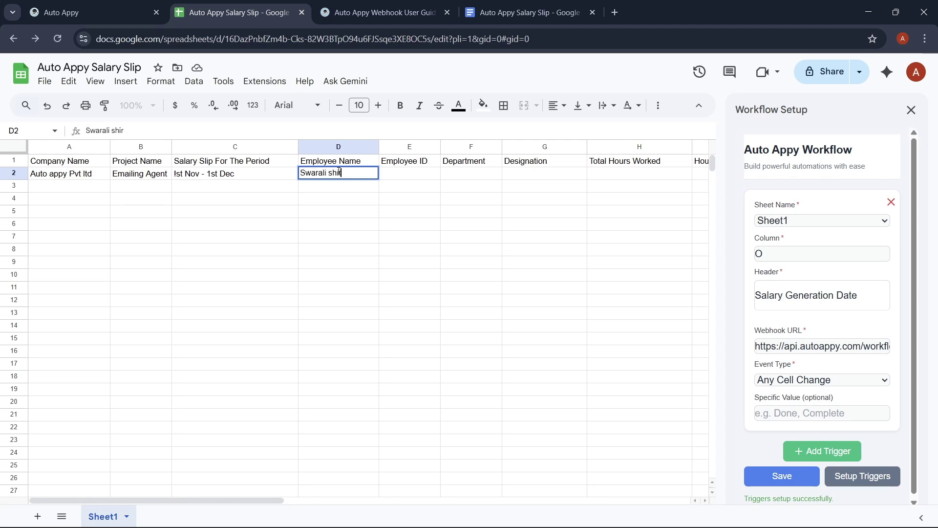
# - Fill in employee ID EMP001, department AI and designation AI Low Code Developer
pyautogui.doubleClick(420, 174)
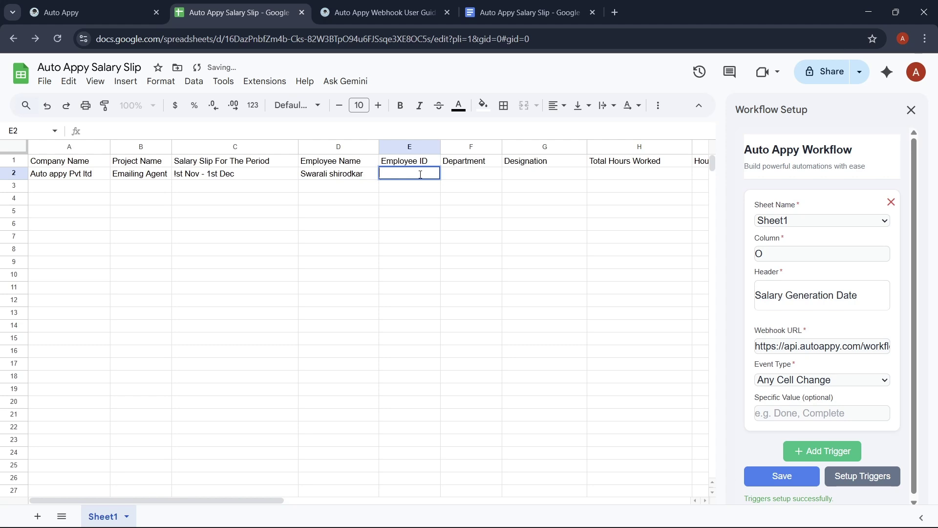
pyautogui.write('EMP')
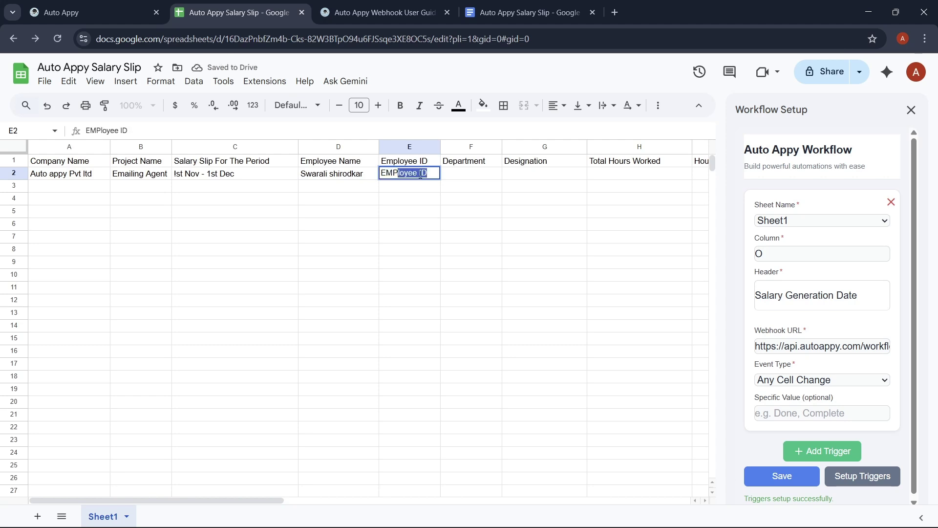
pyautogui.write('001')
pyautogui.click(481, 172)
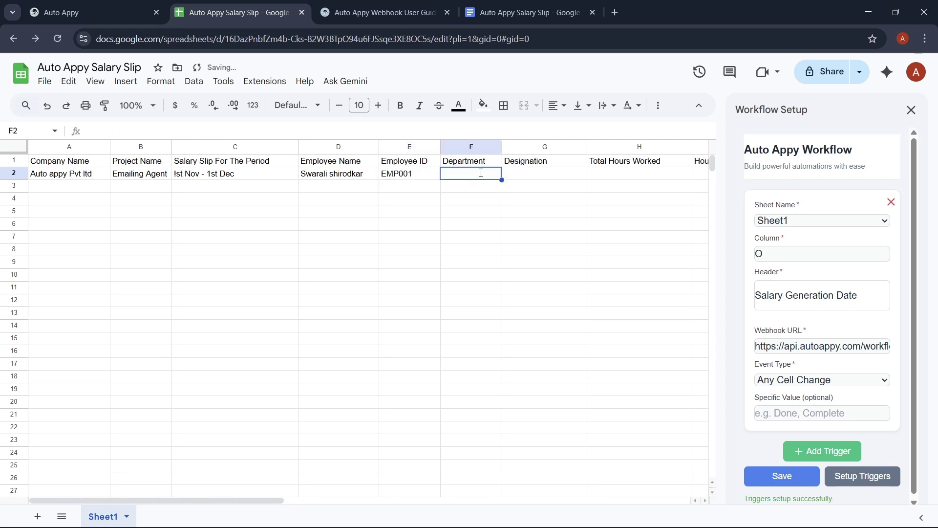
pyautogui.doubleClick(481, 173)
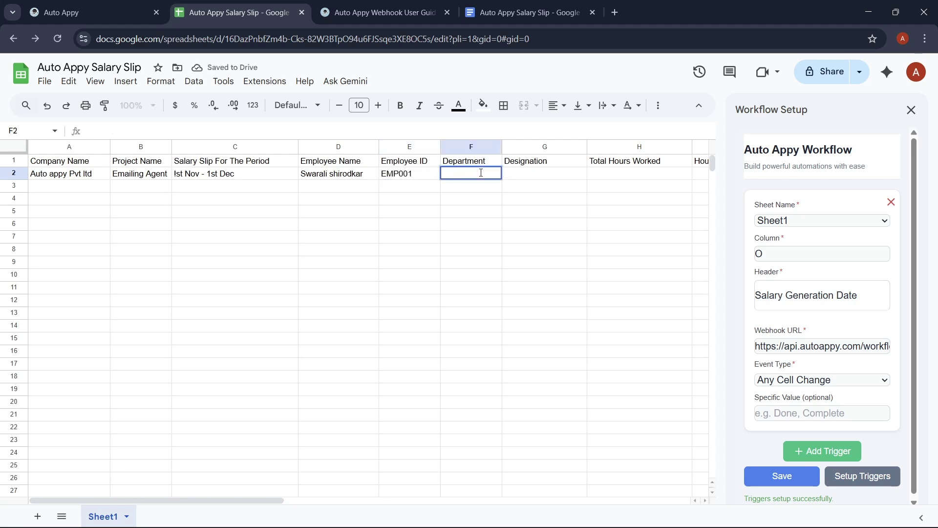
pyautogui.write('Al')
pyautogui.click(530, 177)
pyautogui.doubleClick(530, 175)
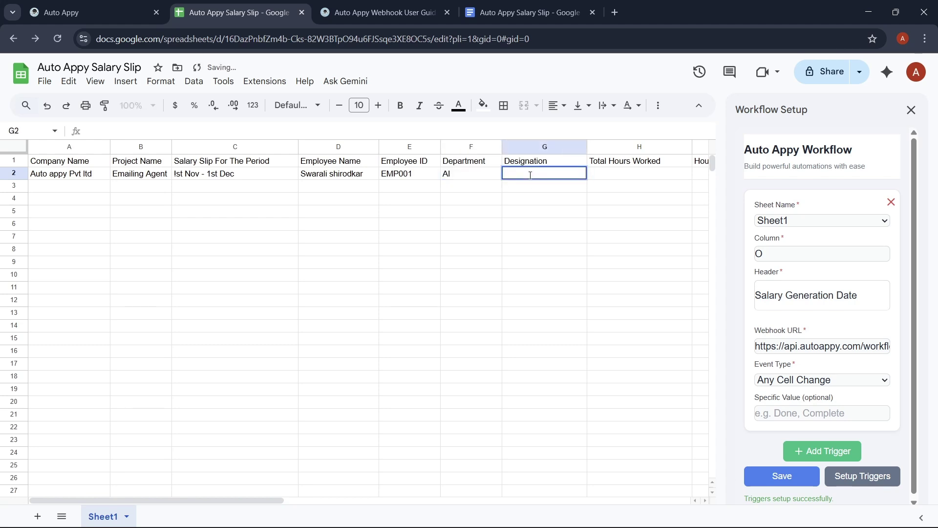
pyautogui.write('Al Low Code ')
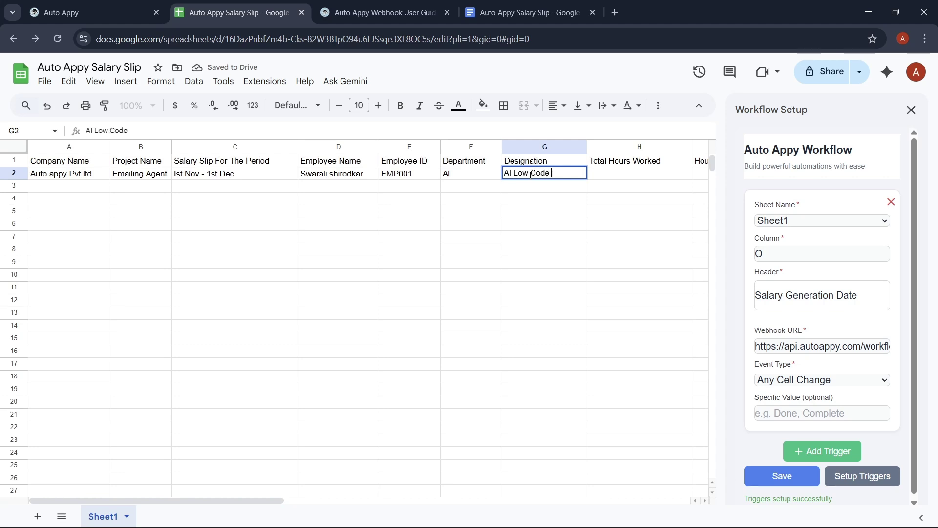
pyautogui.write('Deve')
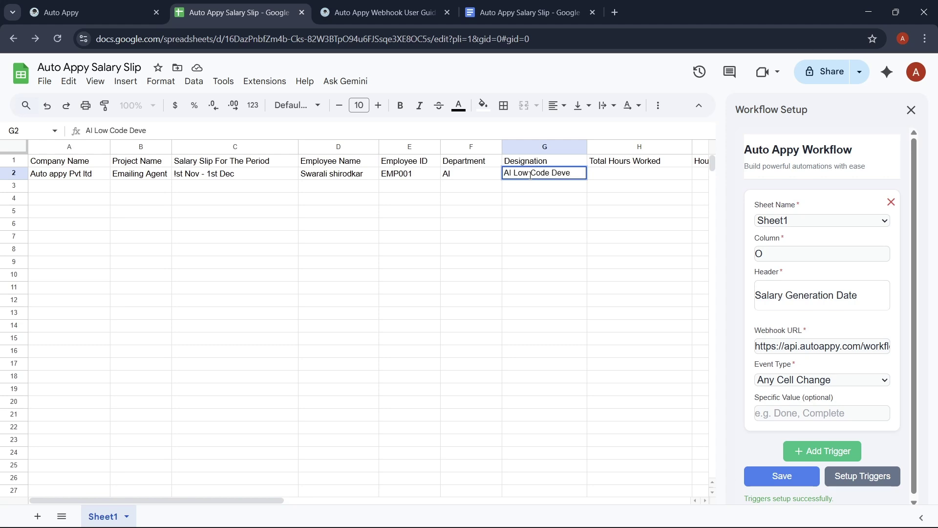
pyautogui.write('loper')
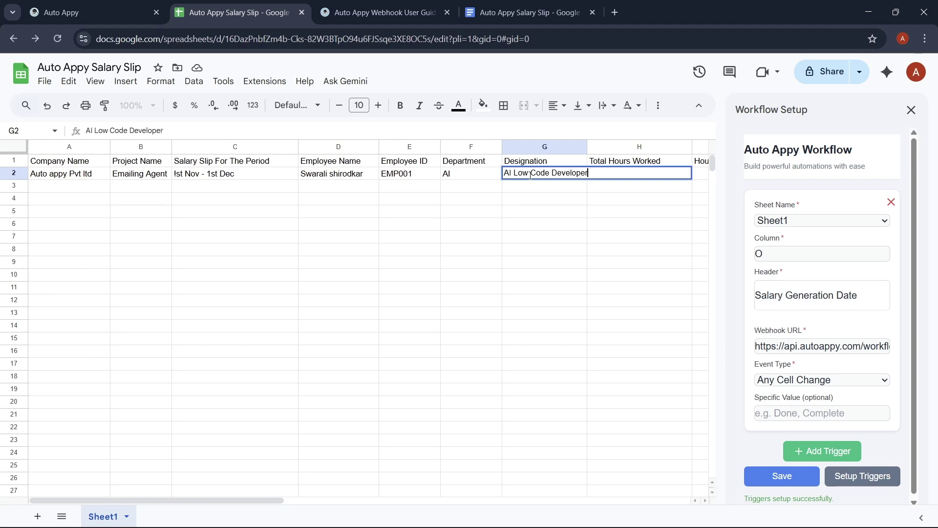
pyautogui.click(558, 226)
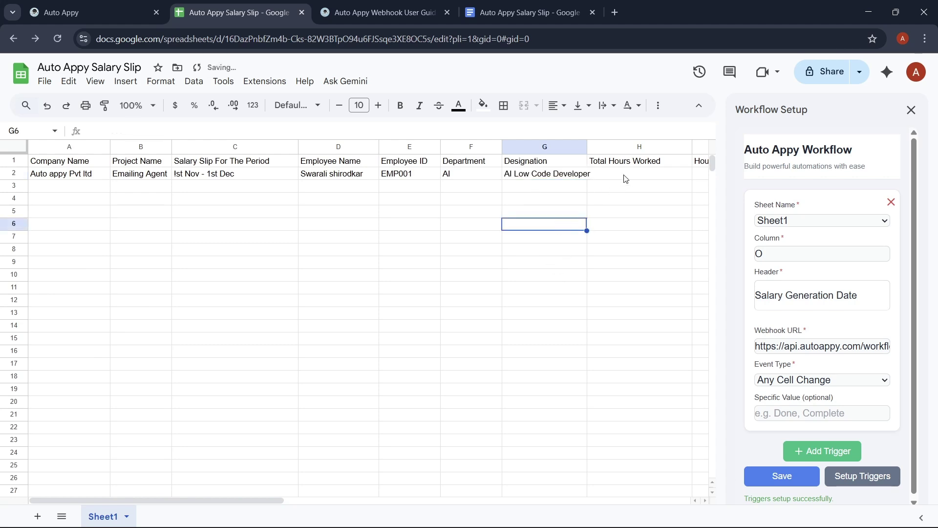
# - Enter 9 hours worked, hourly rate 100, Basic Pay 900 and Net Pay 27000
pyautogui.doubleClick(624, 174)
pyautogui.hscroll(3, 625, 175)
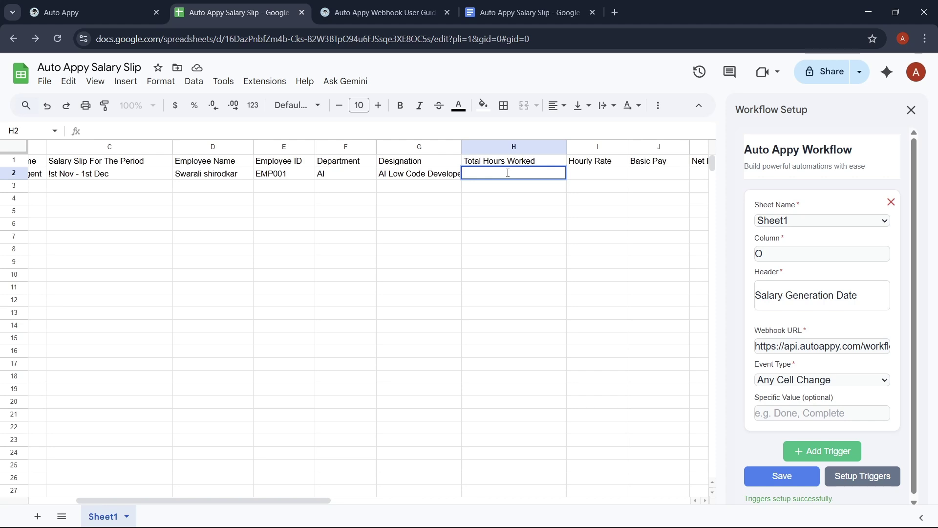
pyautogui.write('9')
pyautogui.doubleClick(602, 172)
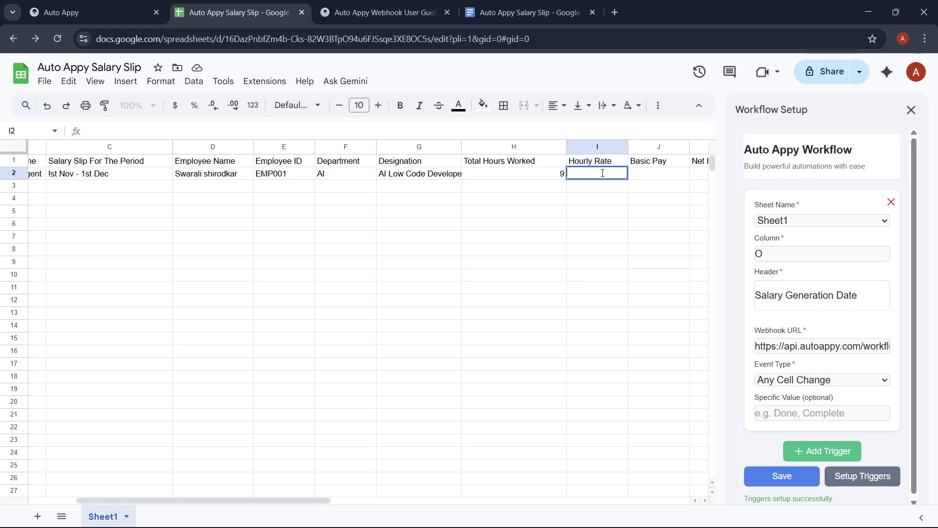
pyautogui.write('100')
pyautogui.doubleClick(671, 172)
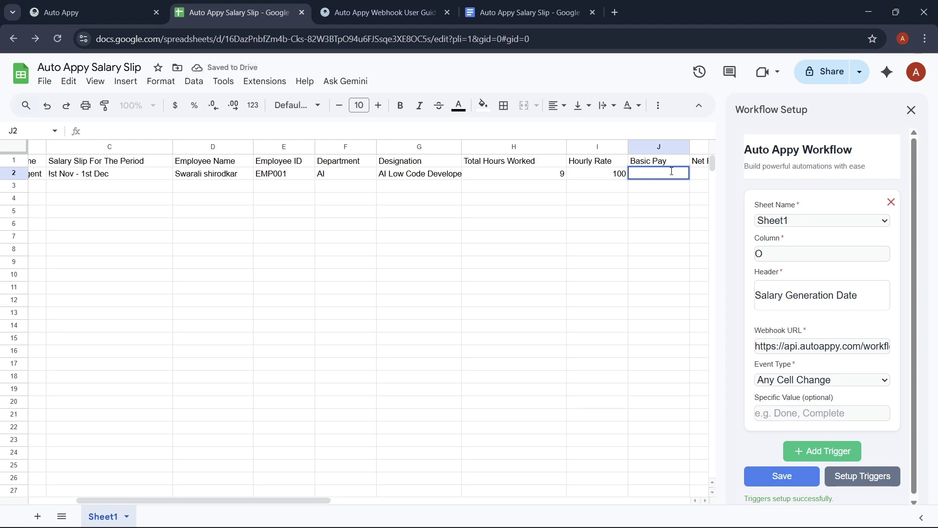
pyautogui.write('900')
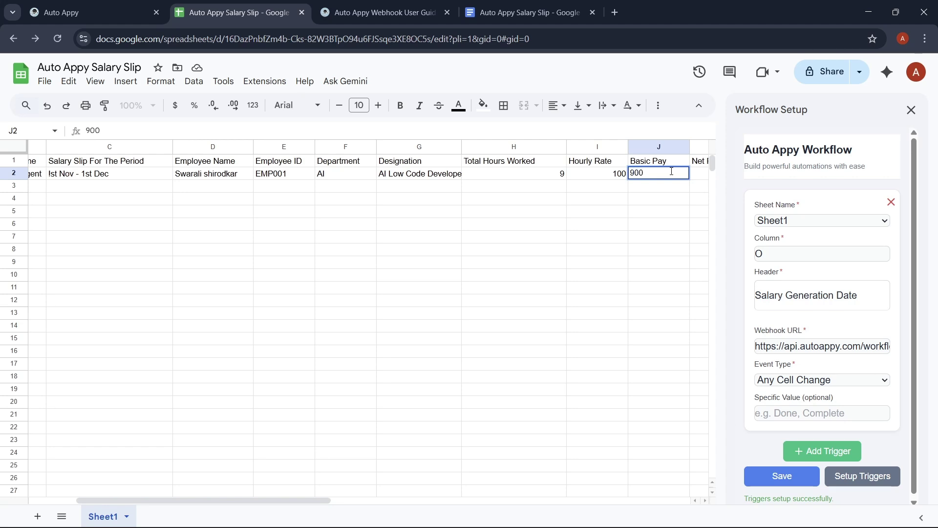
pyautogui.click(702, 175)
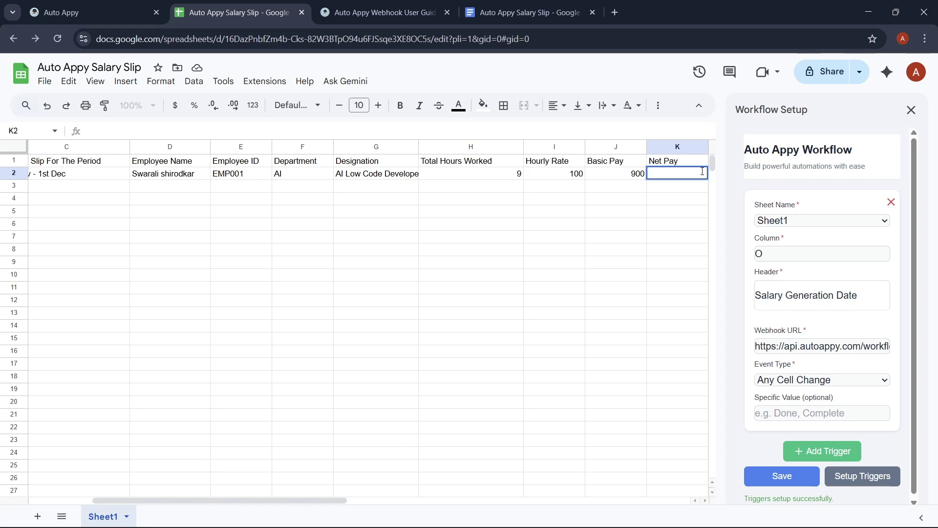
pyautogui.write('27000')
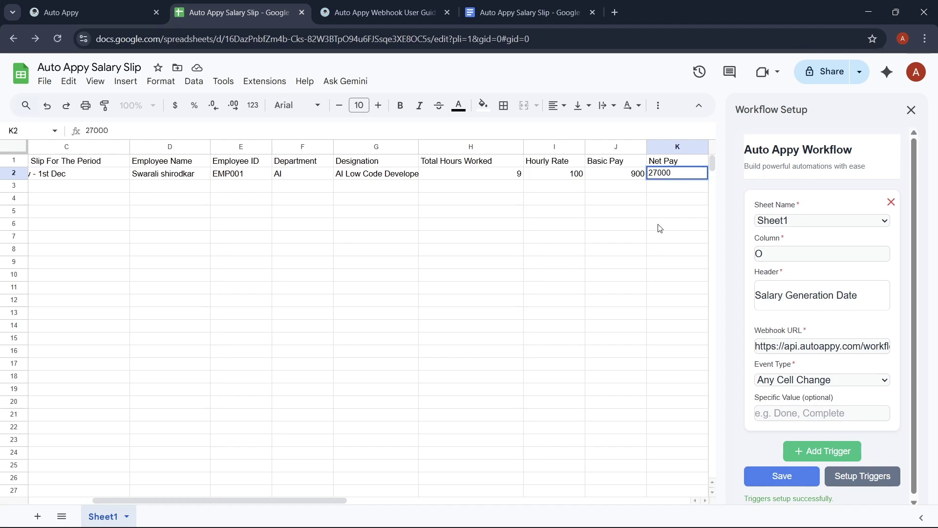
pyautogui.hscroll(5, 658, 227)
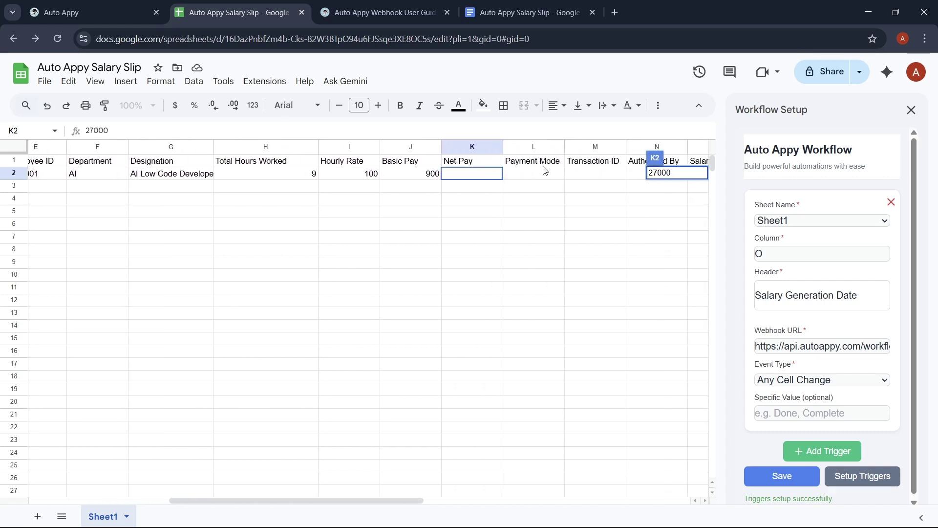
# - Complete row 2 with payment mode BANK TRANSFER, transaction ID TC001, authorised by FINANCE, date 4th December
pyautogui.doubleClick(530, 176)
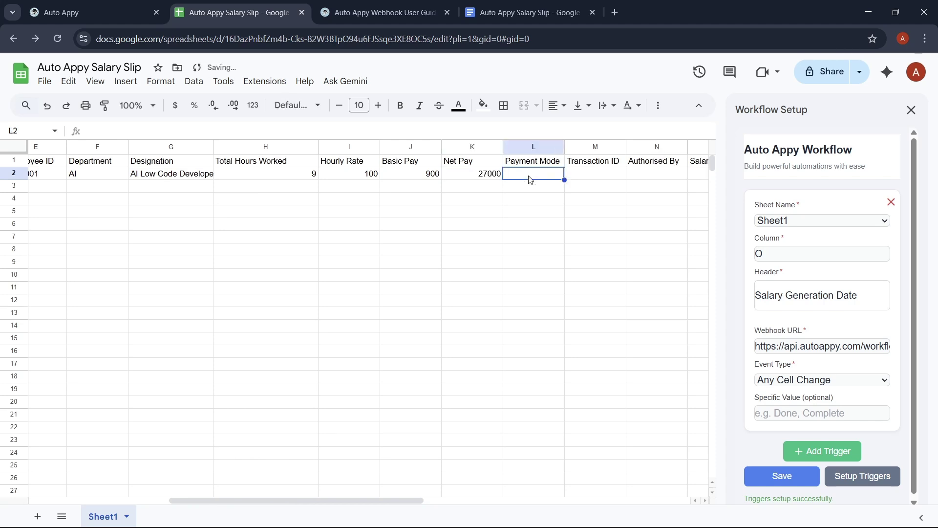
pyautogui.write('BA')
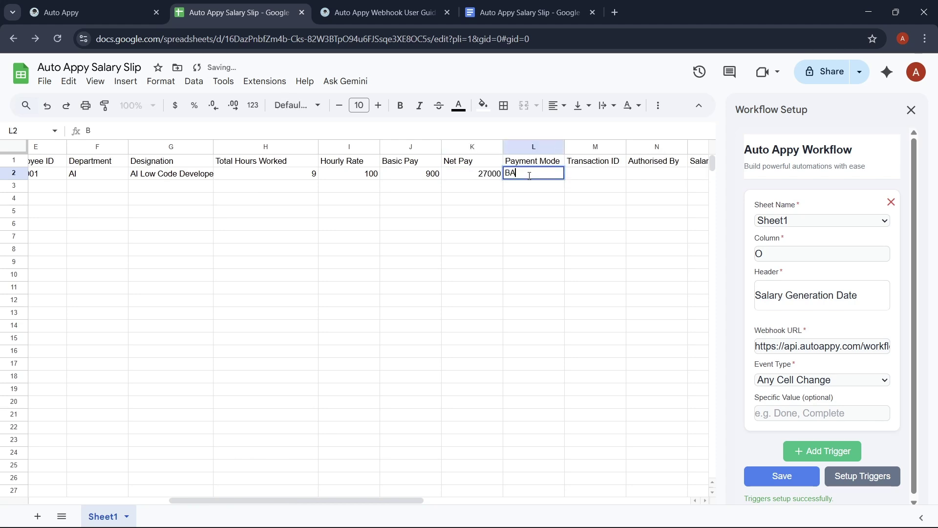
pyautogui.write('NK TR')
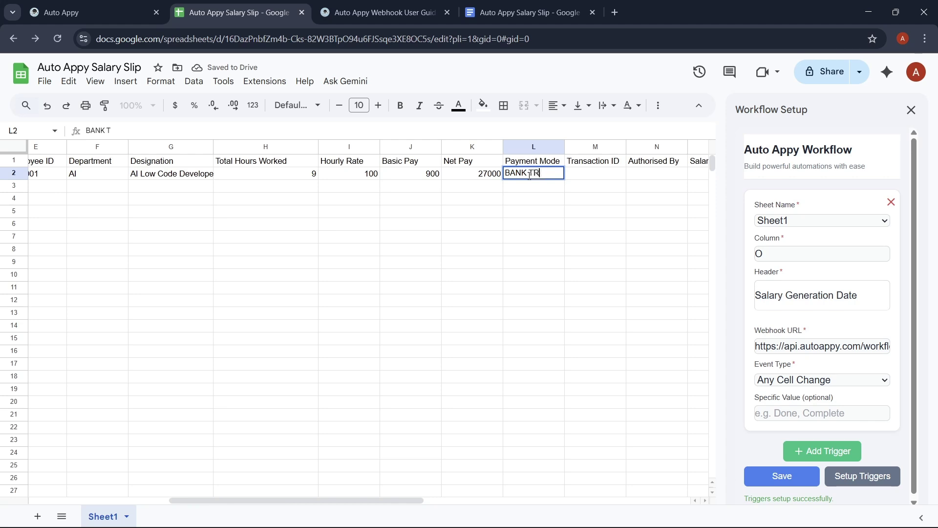
pyautogui.write('ANSFER')
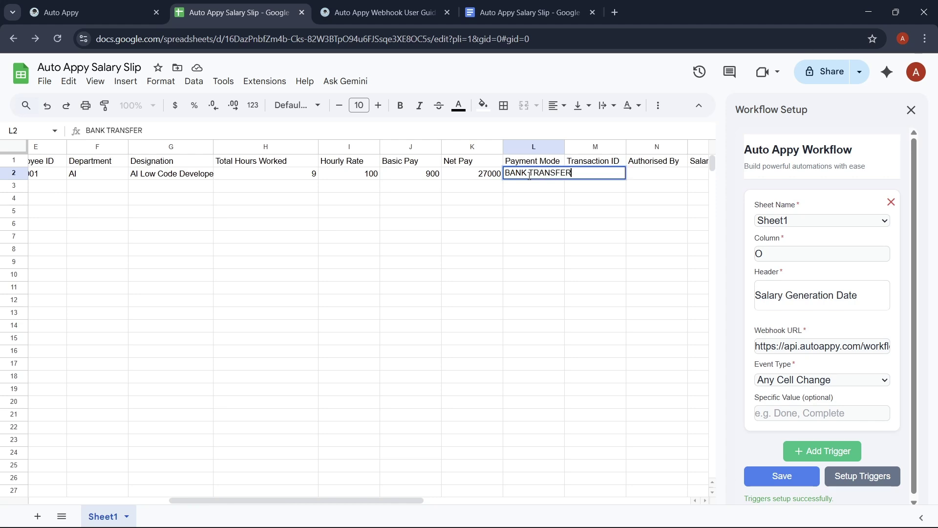
pyautogui.click(611, 162)
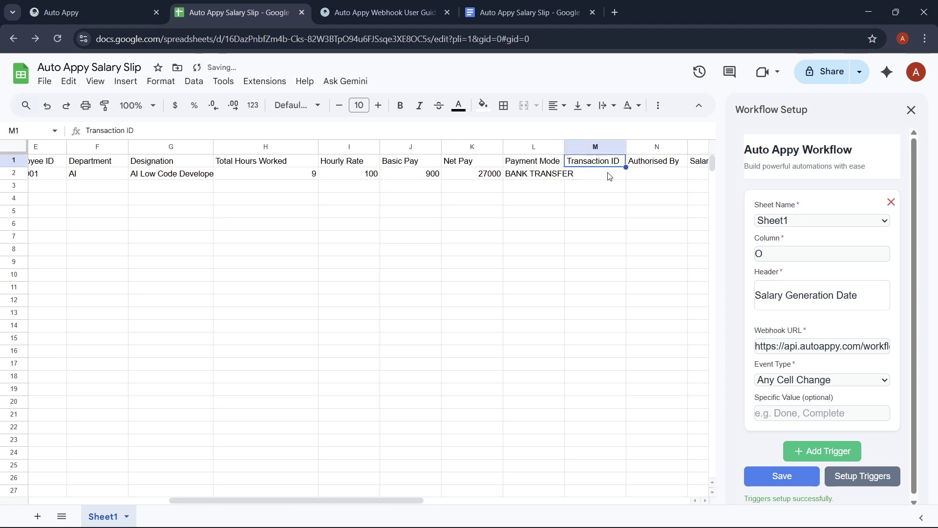
pyautogui.doubleClick(608, 173)
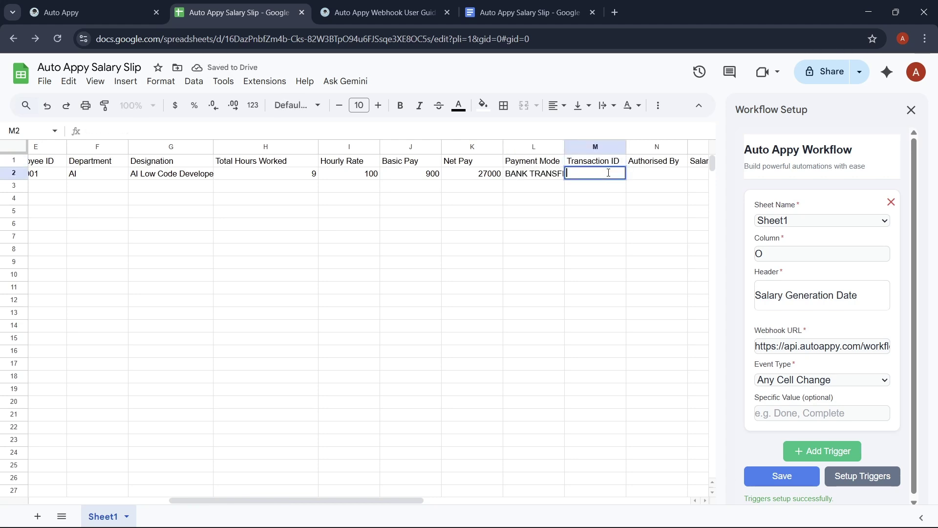
pyautogui.write('TC00')
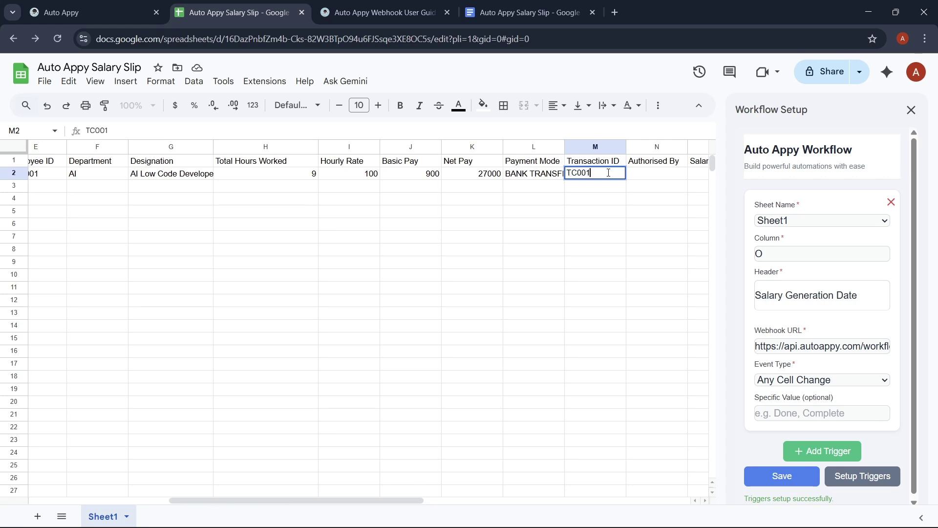
pyautogui.write('1')
pyautogui.doubleClick(646, 174)
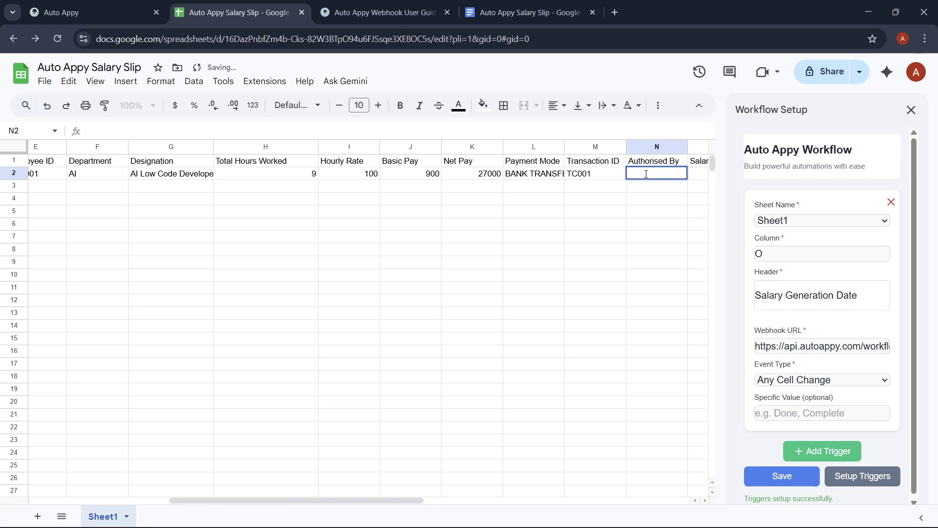
pyautogui.write('Fl')
pyautogui.write('NANCE')
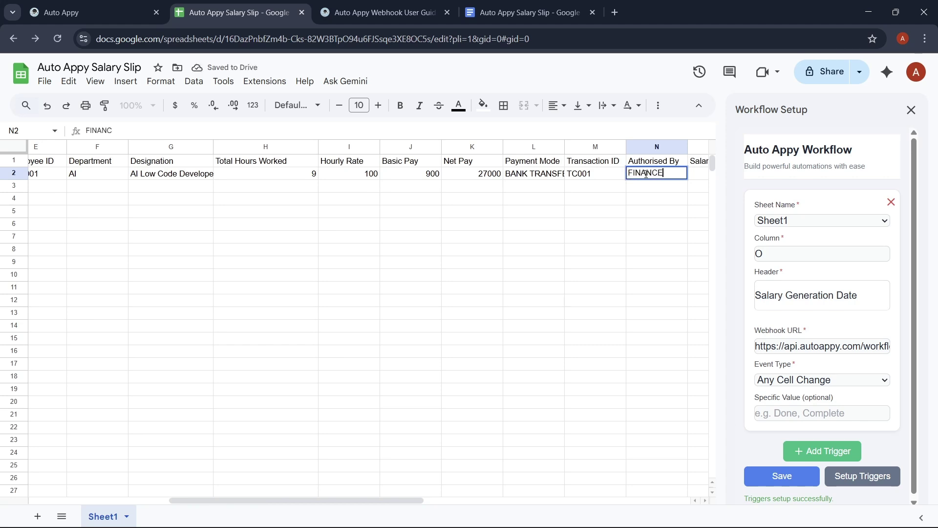
pyautogui.click(704, 176)
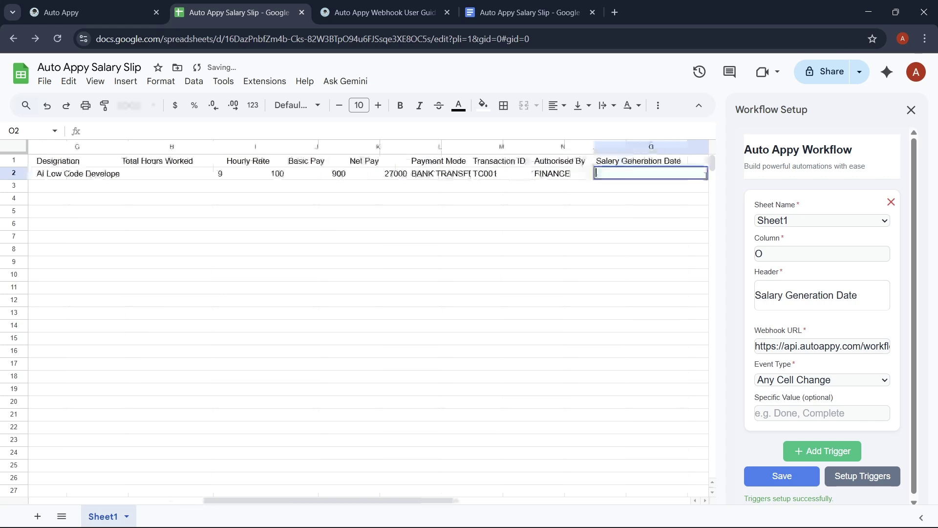
pyautogui.doubleClick(705, 176)
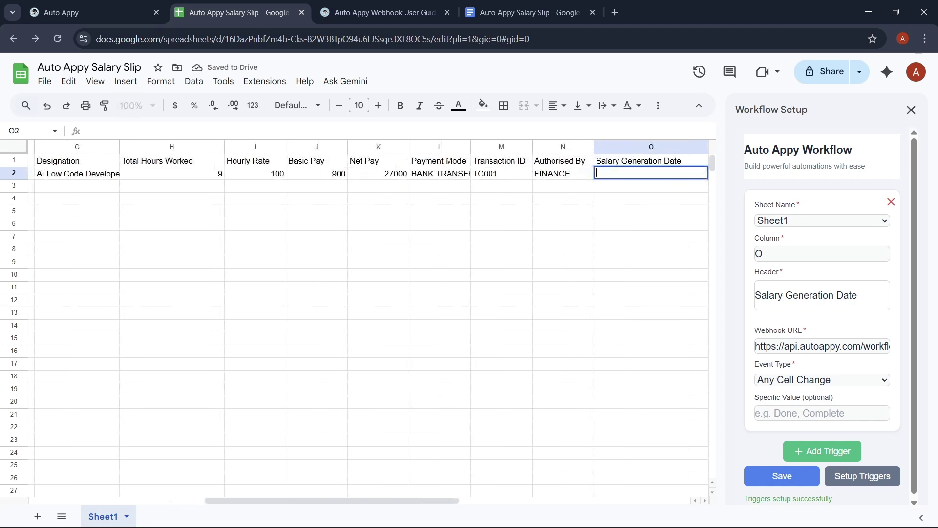
pyautogui.write('4th Decembe')
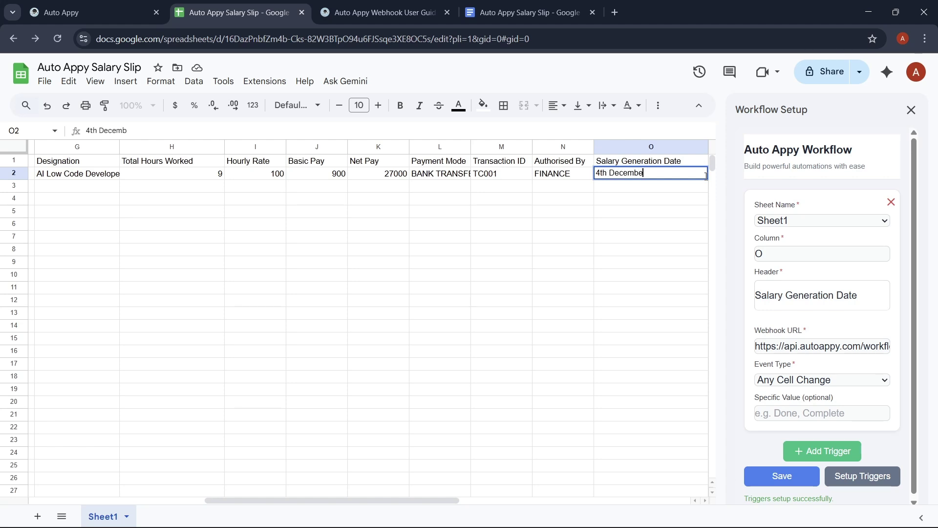
pyautogui.write('r')
pyautogui.click(337, 177)
pyautogui.click(272, 187)
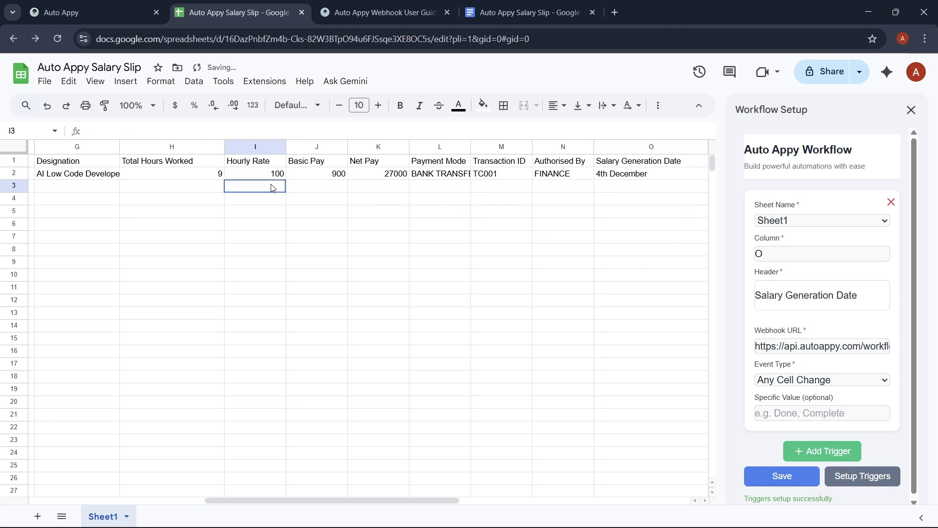
pyautogui.click(50, 21)
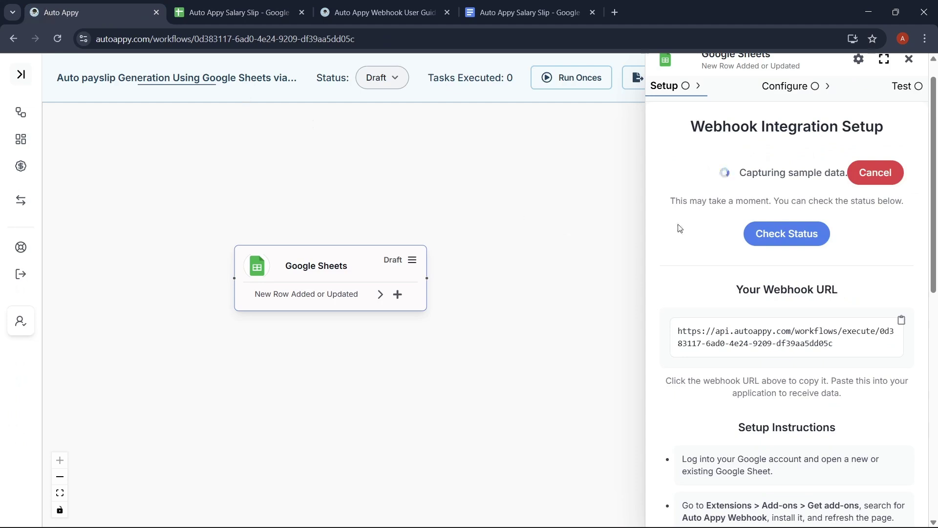
# - Review the captured row 2 sample data and close the Google Sheets trigger panel
pyautogui.scroll(1, 723, 242)
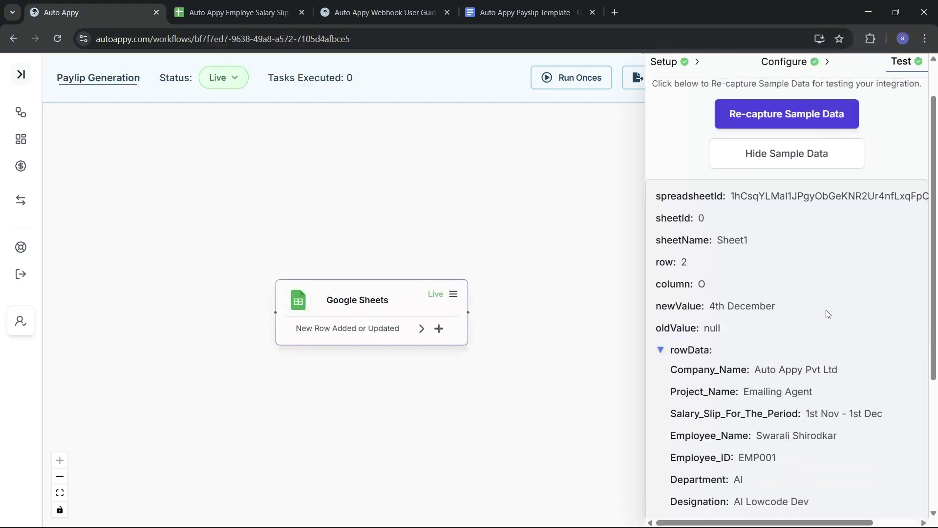
pyautogui.scroll(-3, 826, 311)
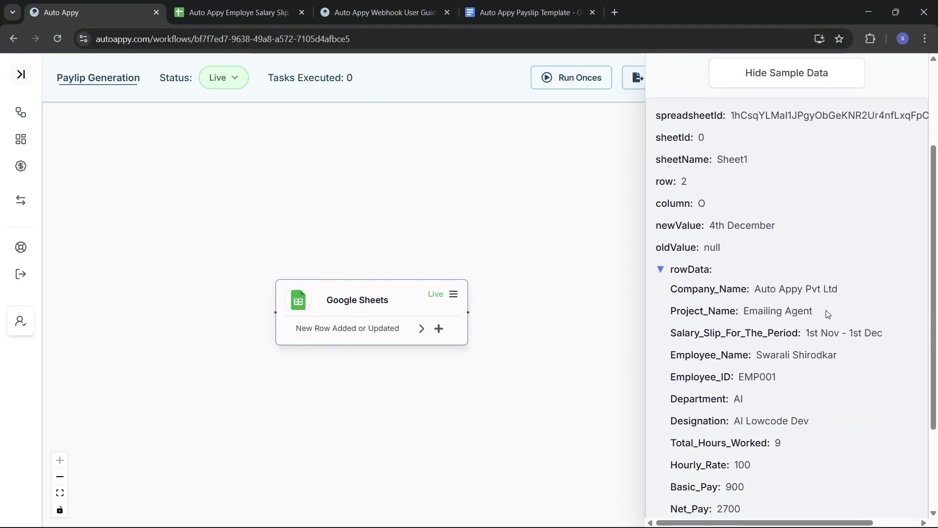
pyautogui.scroll(-2, 828, 313)
pyautogui.scroll(-2, 826, 311)
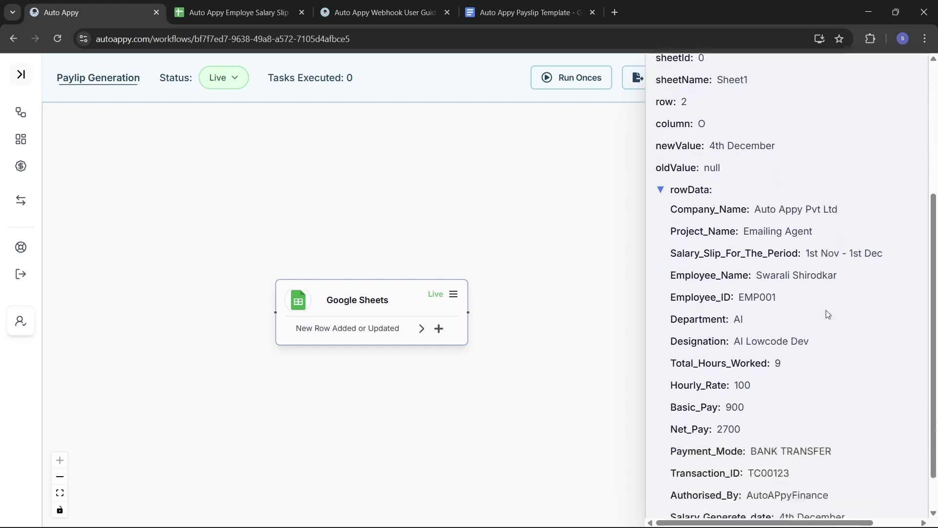
pyautogui.scroll(6, 827, 312)
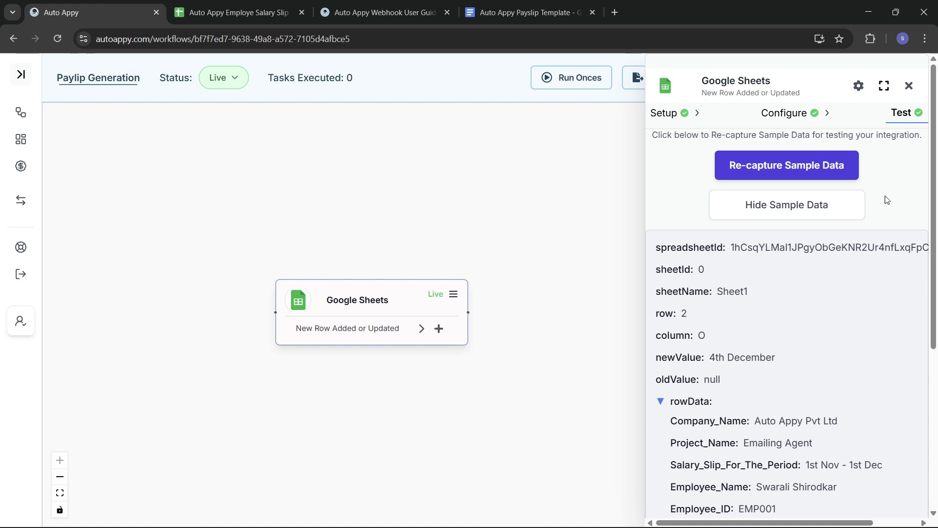
pyautogui.click(908, 86)
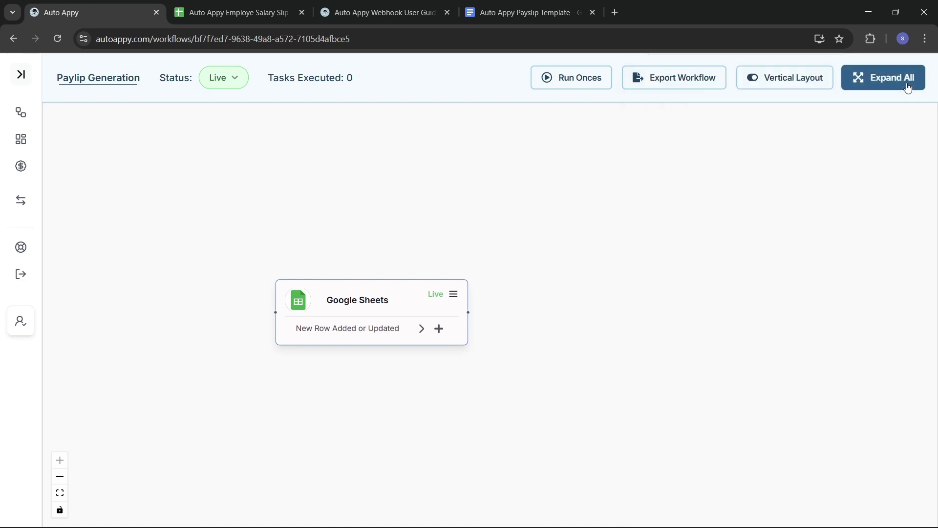
# - Add a Number Formatter step after the trigger using the Perform Math Operation action
pyautogui.click(439, 333)
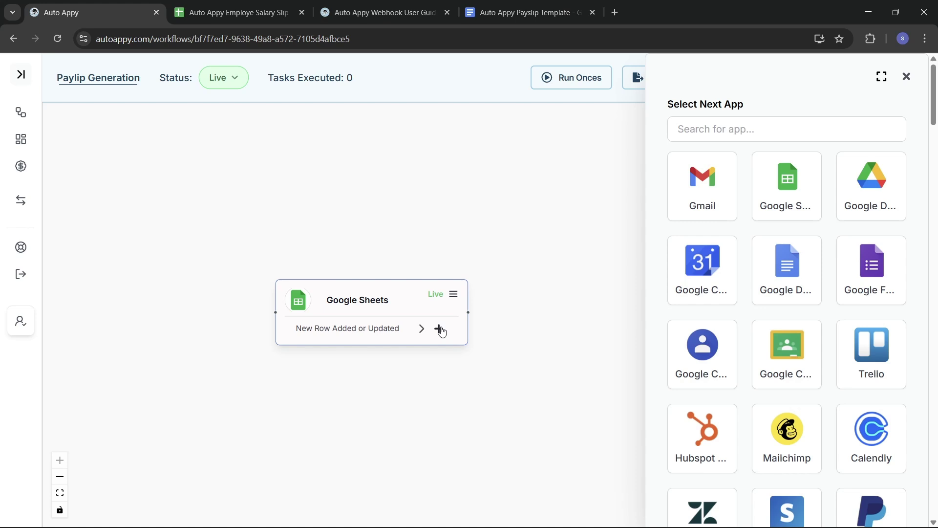
pyautogui.click(768, 131)
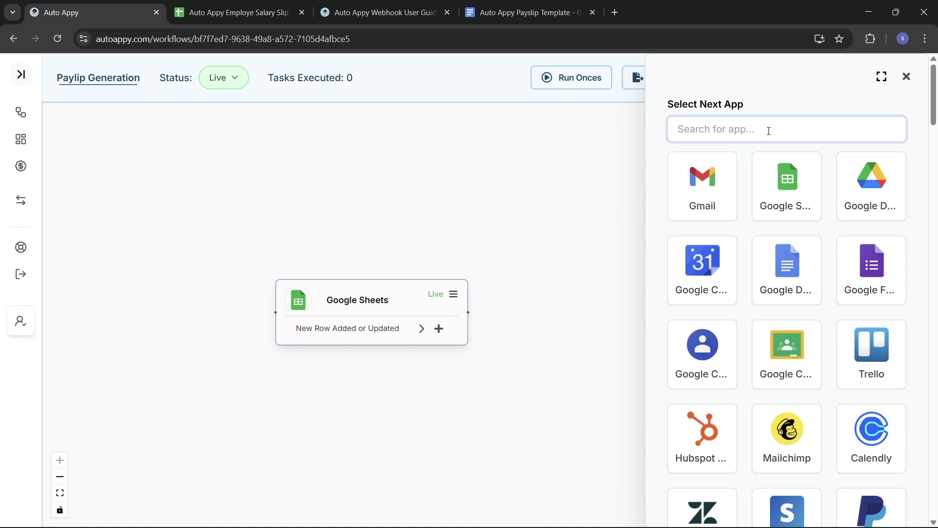
pyautogui.write('num')
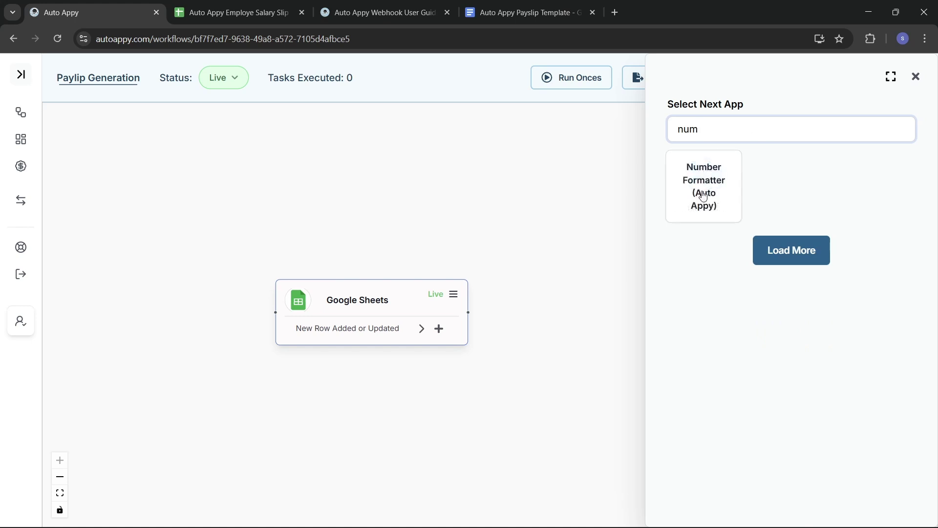
pyautogui.click(704, 196)
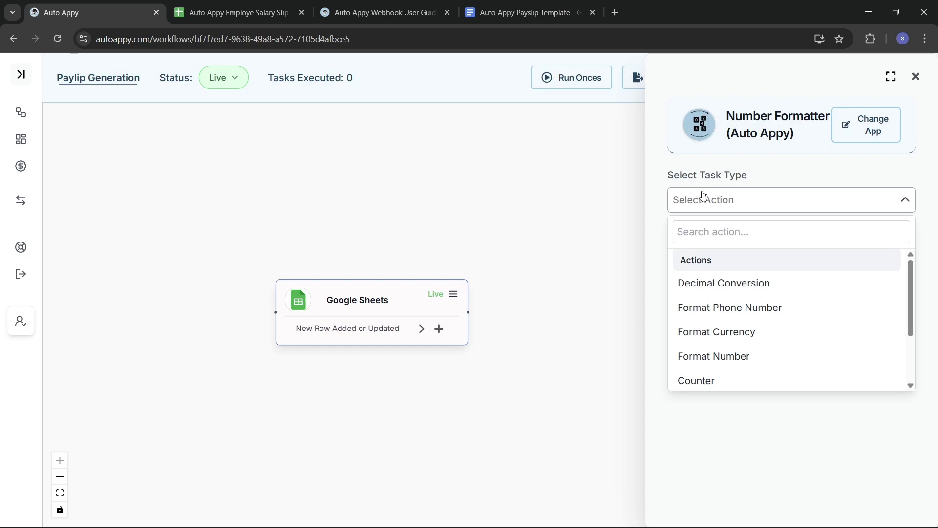
pyautogui.click(729, 234)
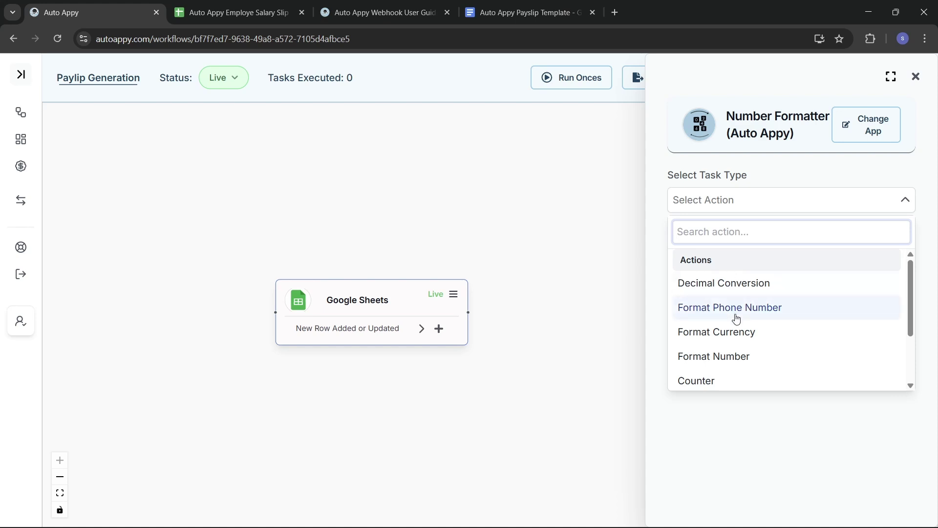
pyautogui.scroll(-2, 728, 338)
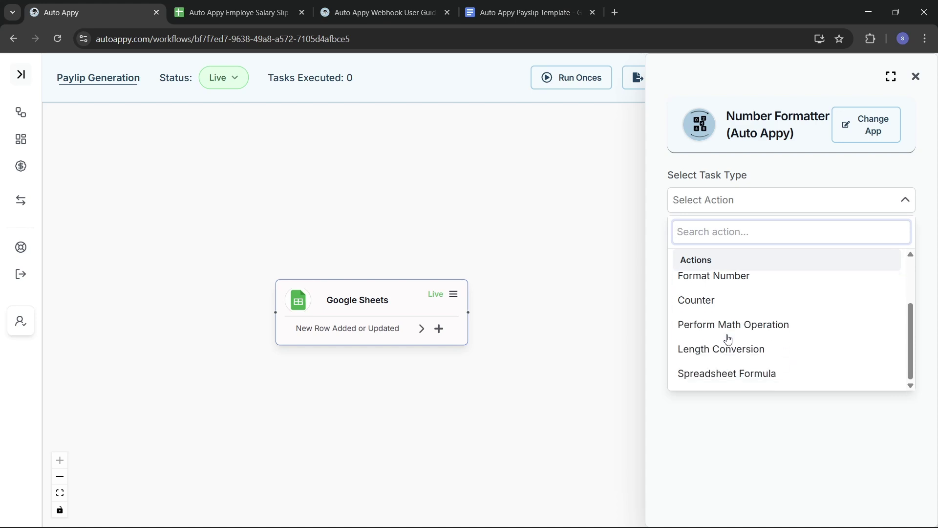
pyautogui.click(728, 335)
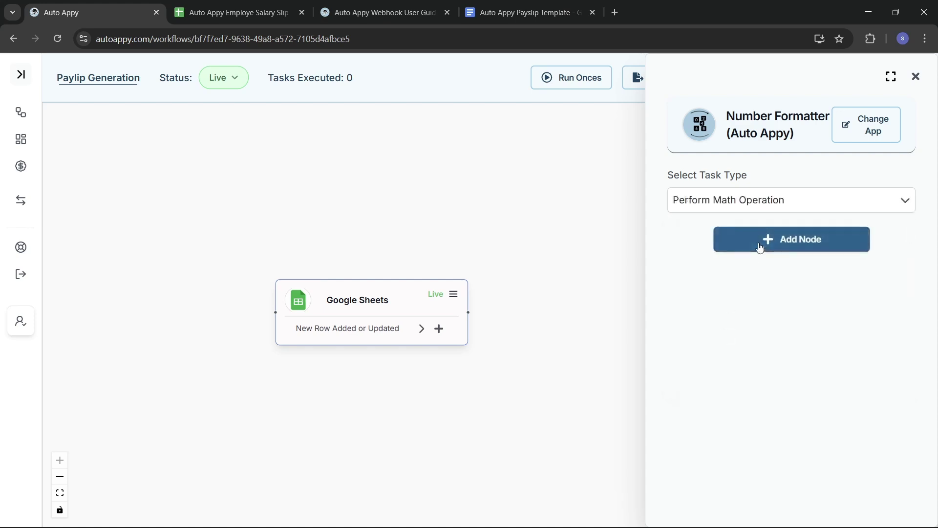
pyautogui.click(726, 239)
pyautogui.click(741, 202)
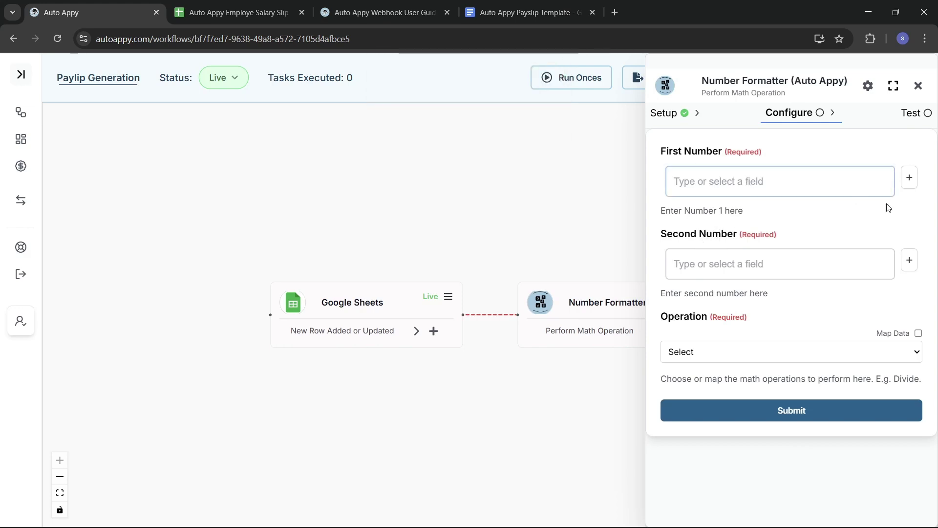
# - Map the Google Sheets field RowData.Basic_Pay into First Number
pyautogui.click(909, 179)
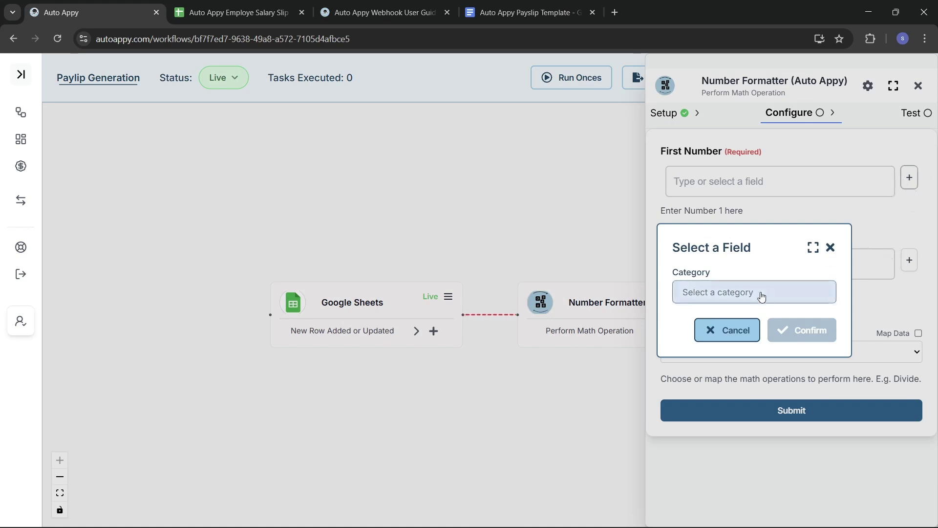
pyautogui.click(739, 293)
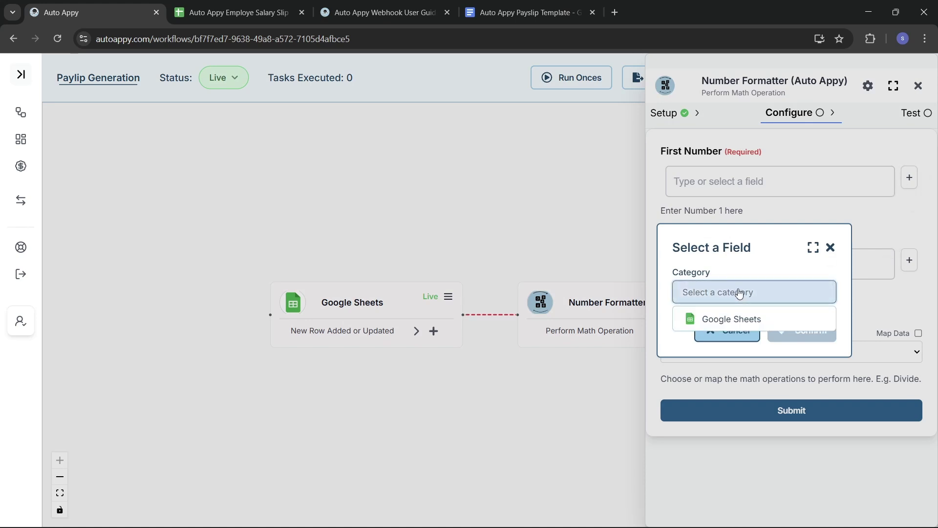
pyautogui.click(745, 318)
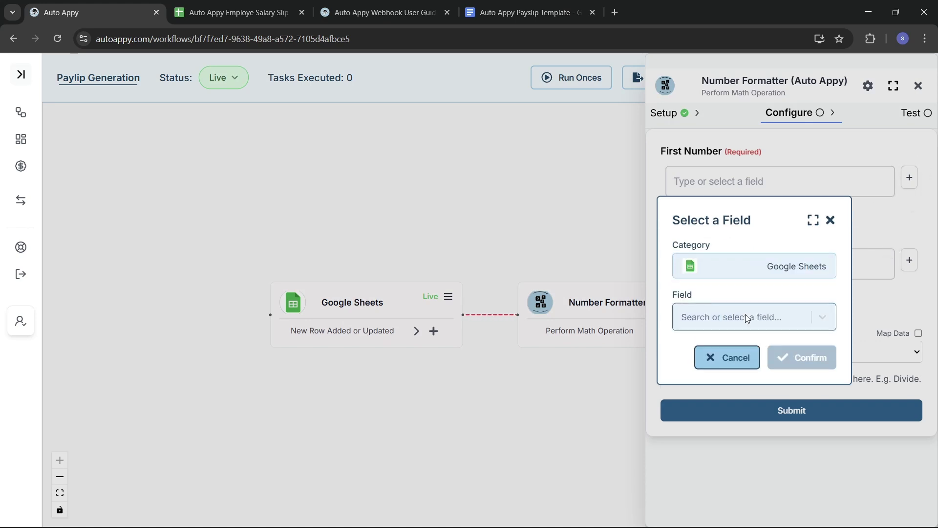
pyautogui.click(775, 317)
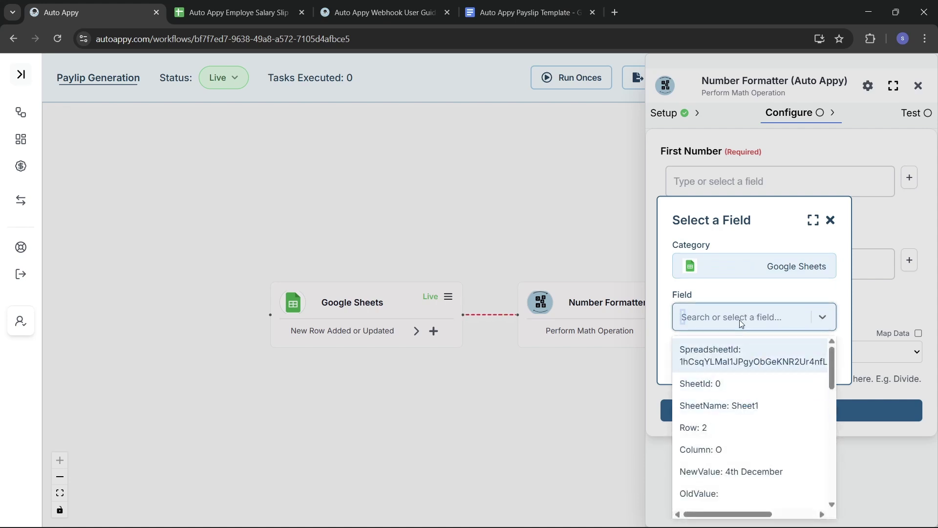
pyautogui.write('900')
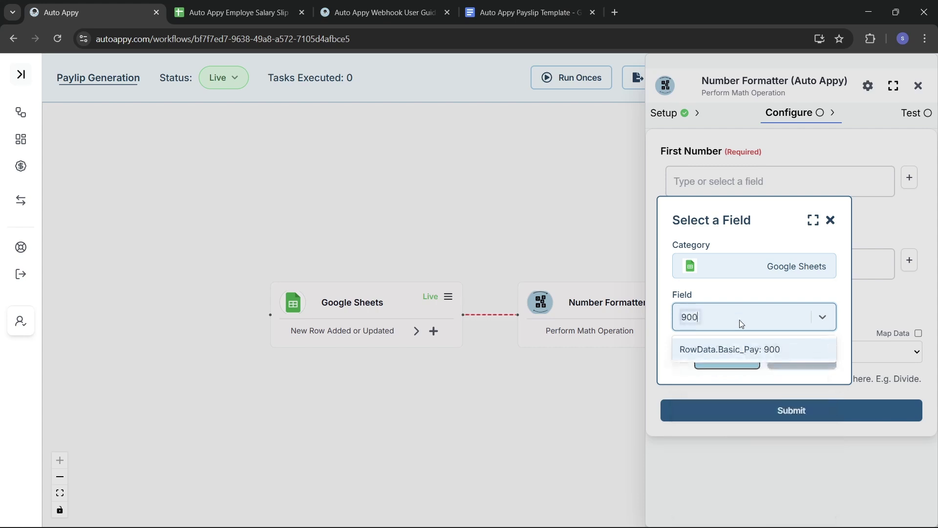
pyautogui.click(722, 350)
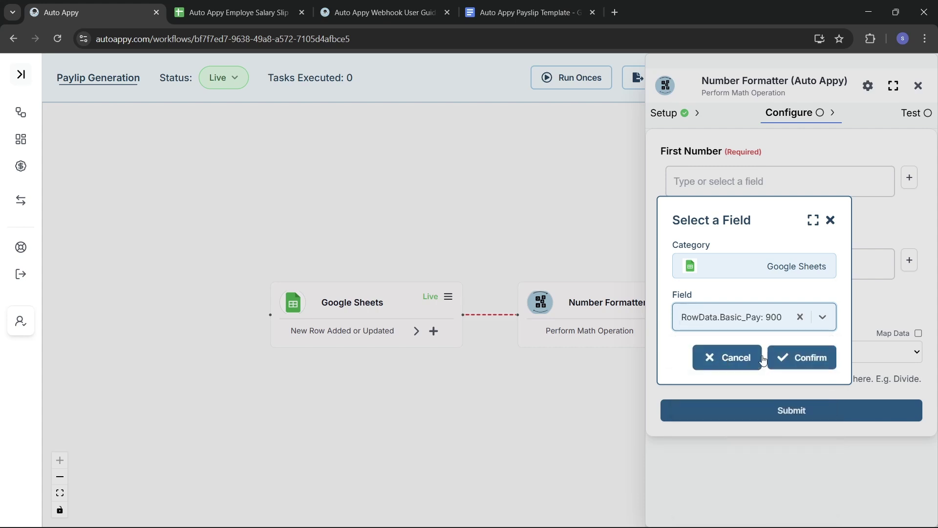
pyautogui.click(792, 360)
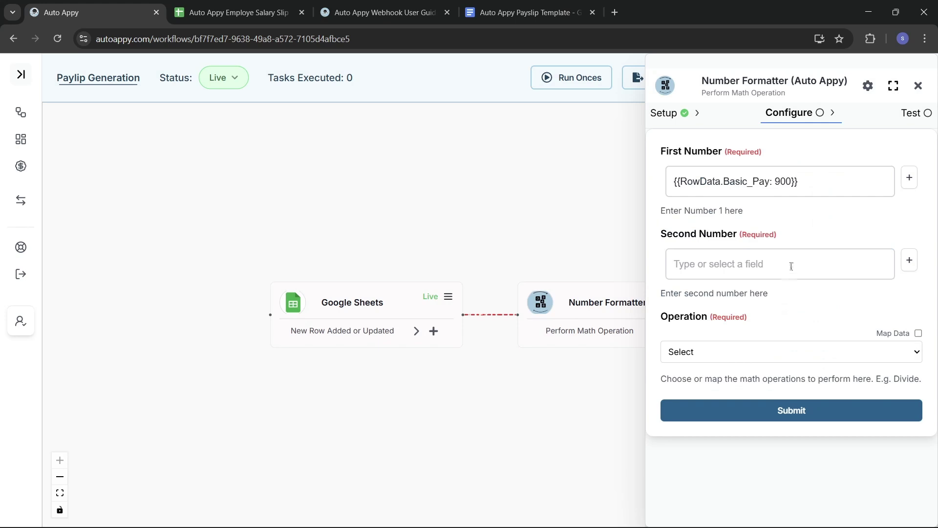
# - Set Second Number to 31 with Multiplication as the operation and submit the step
pyautogui.click(722, 271)
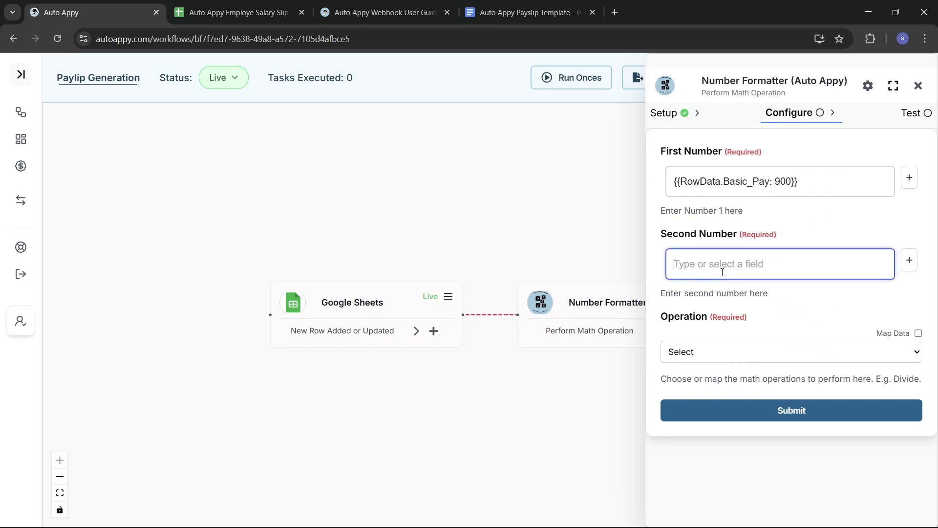
pyautogui.write('31')
pyautogui.click(818, 352)
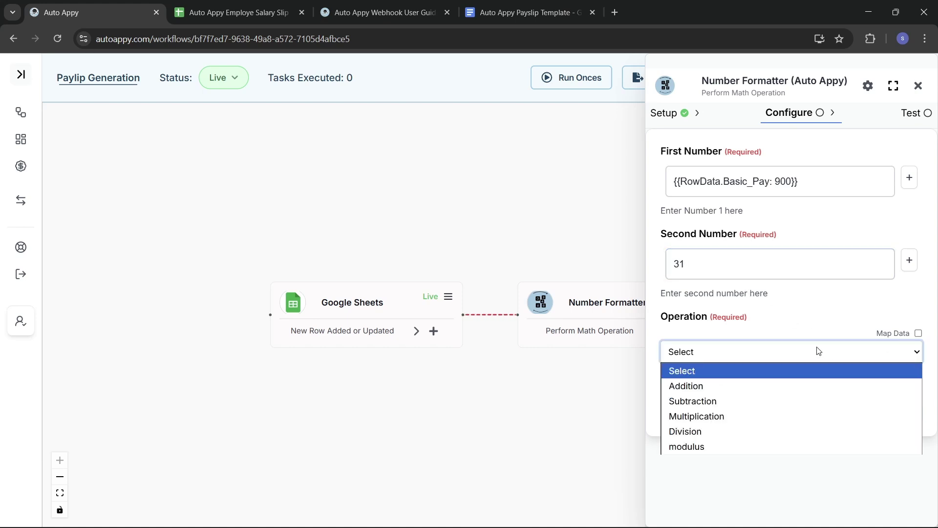
pyautogui.click(757, 417)
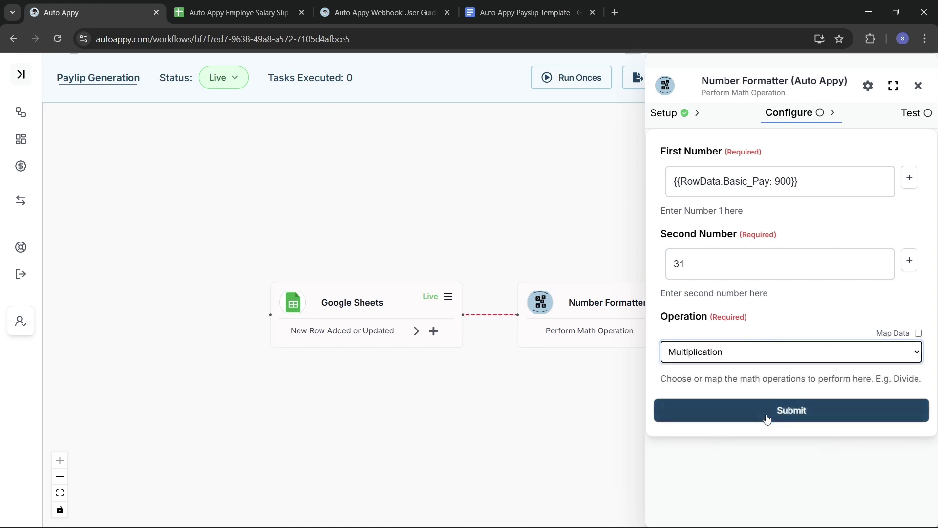
pyautogui.click(766, 419)
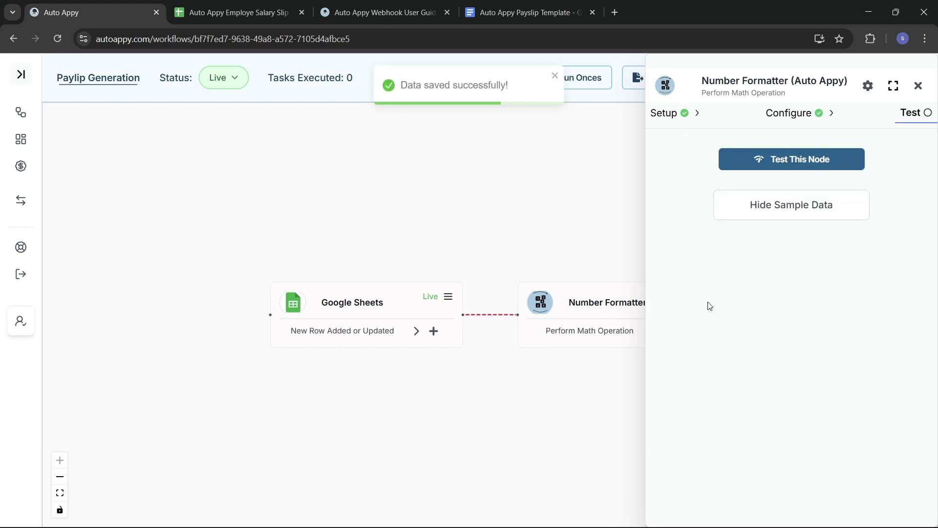
# - Test the math step and view its 27900 result in the sample data
pyautogui.click(771, 160)
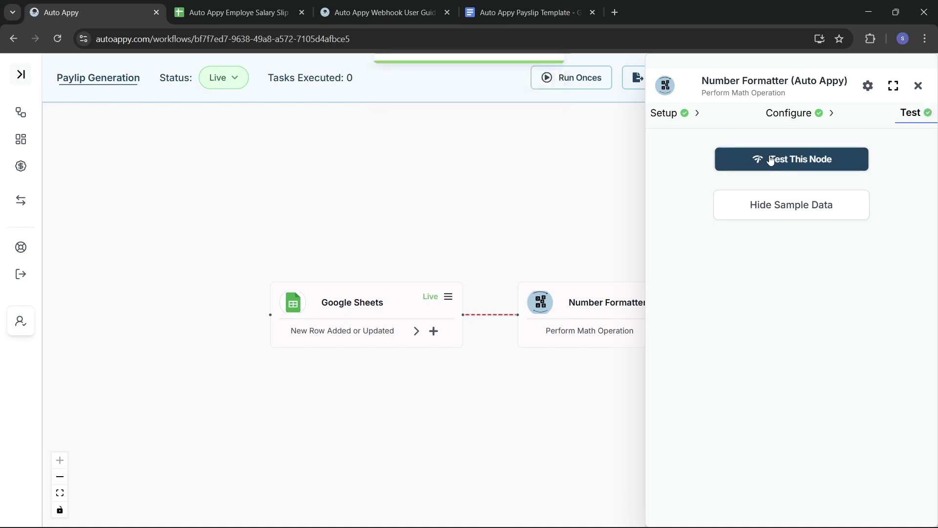
pyautogui.click(786, 210)
pyautogui.click(784, 208)
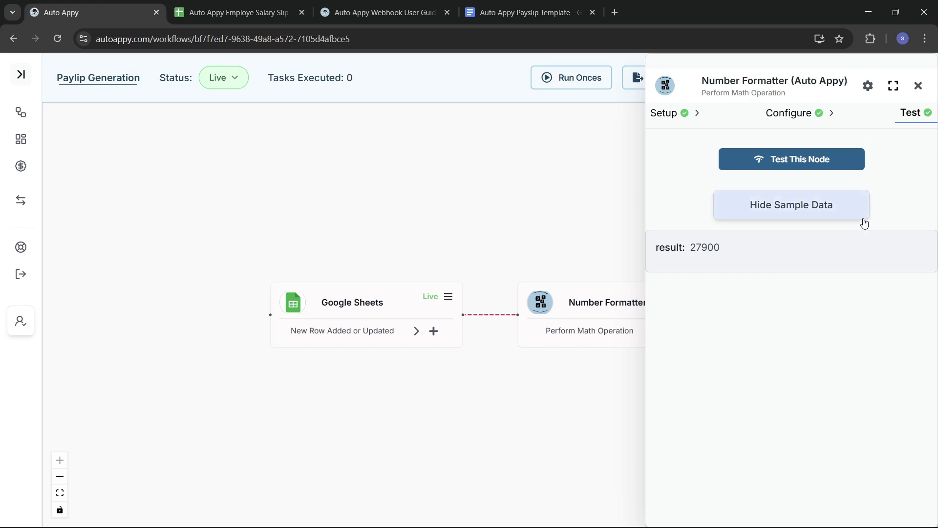
# - Close the Number Formatter panel and move the two nodes closer together on the canvas
pyautogui.click(918, 87)
pyautogui.moveTo(391, 311); pyautogui.dragTo(309, 316)
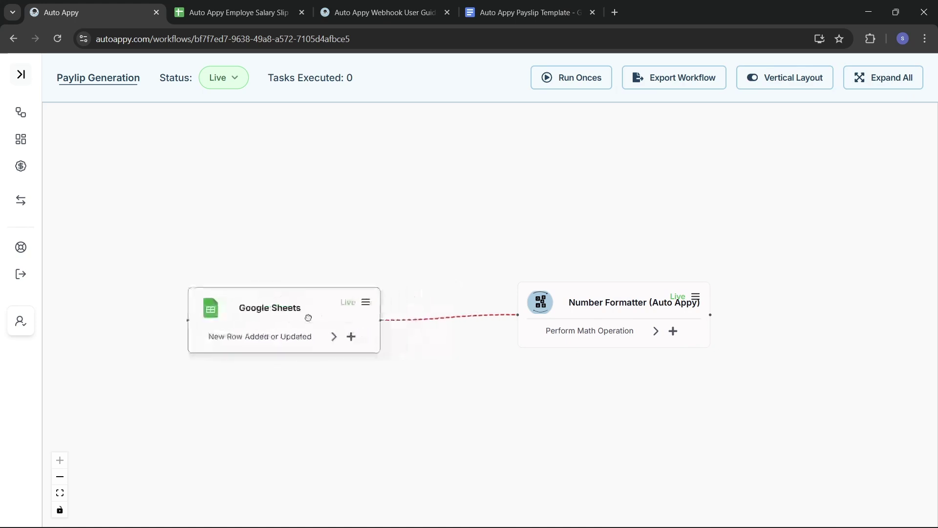
pyautogui.moveTo(570, 303); pyautogui.dragTo(491, 305)
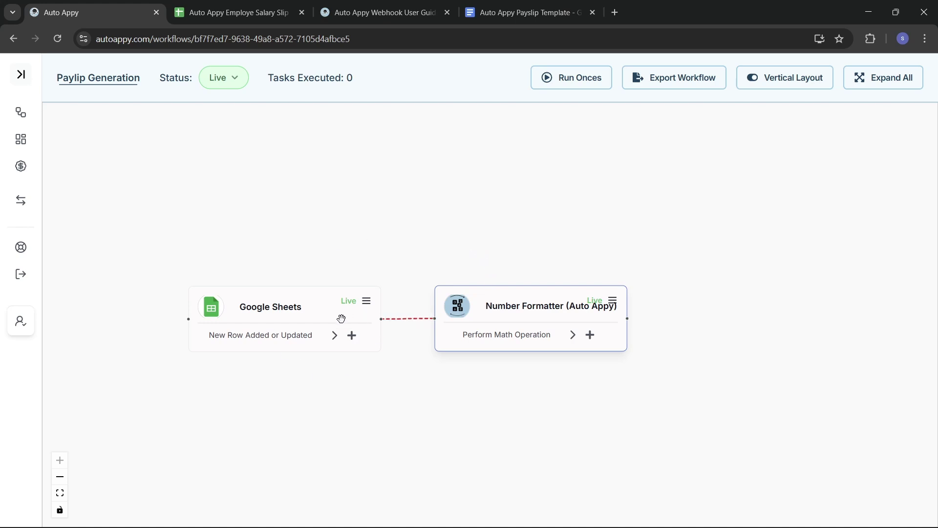
# - Add a Google Docs step after the math node using the Create Google Doc from Text action
pyautogui.click(240, 13)
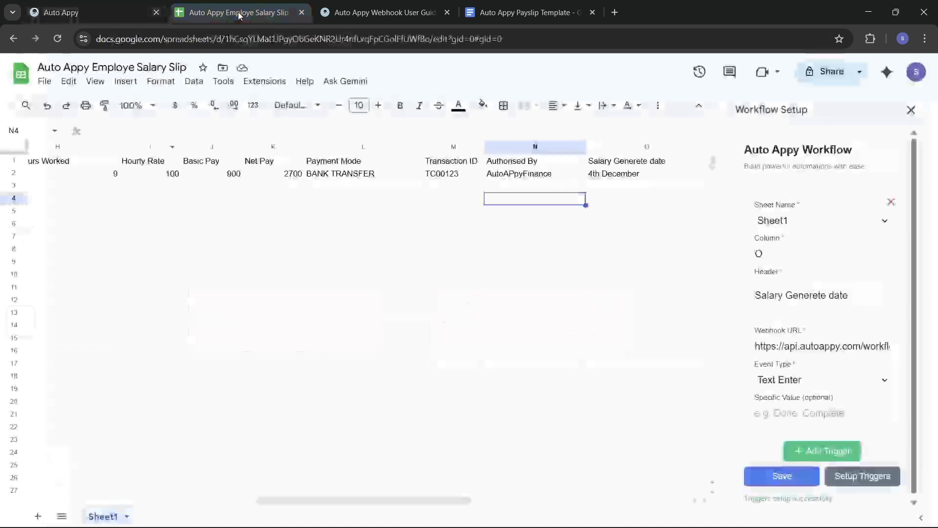
pyautogui.click(112, 7)
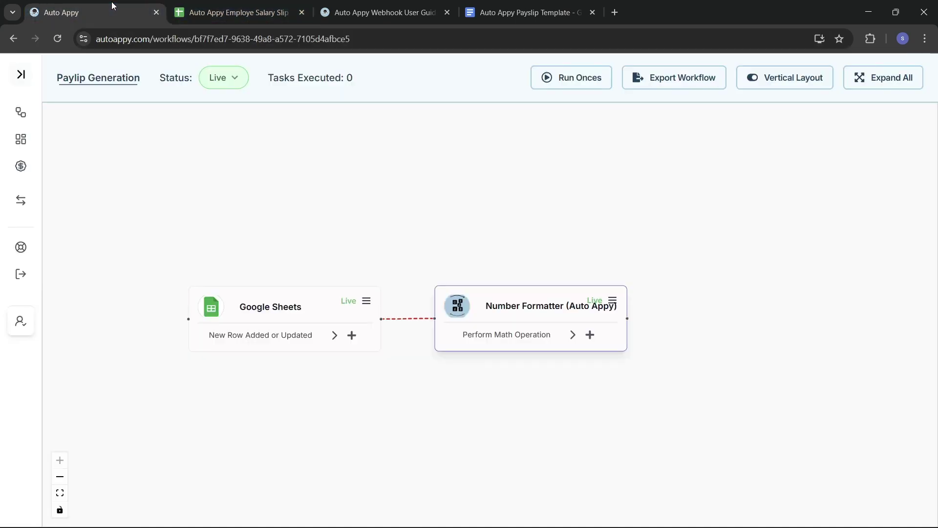
pyautogui.click(590, 336)
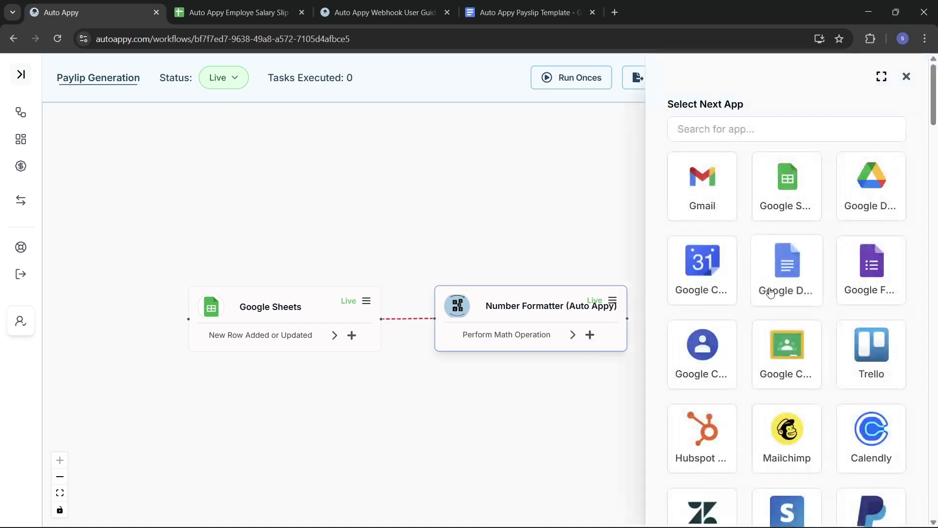
pyautogui.click(788, 274)
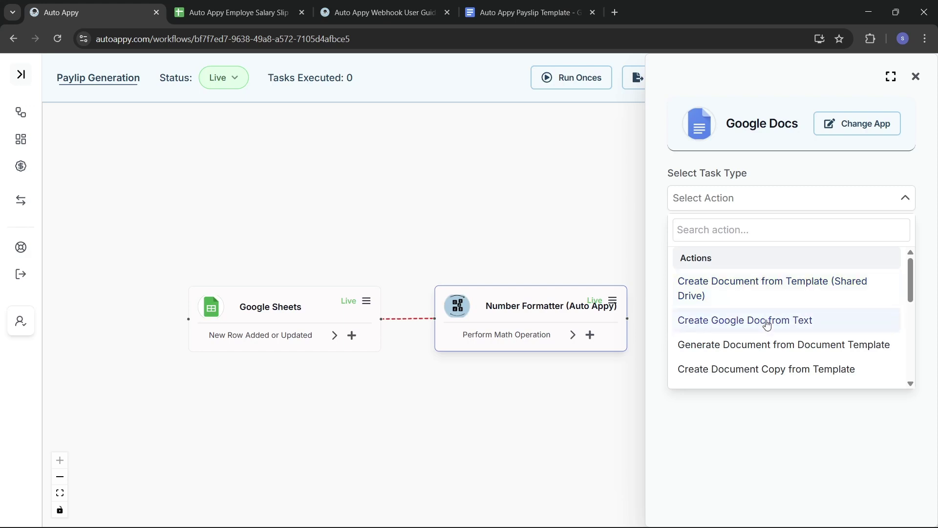
pyautogui.click(767, 324)
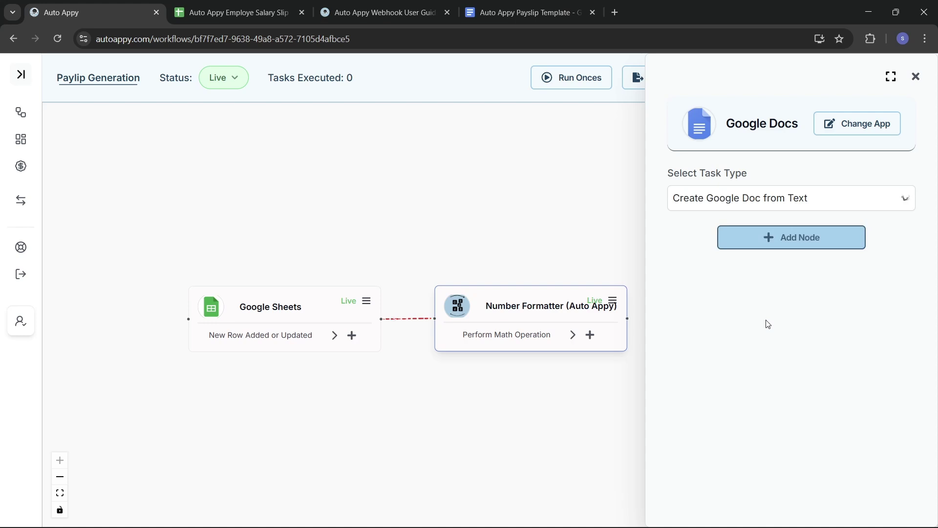
pyautogui.click(756, 241)
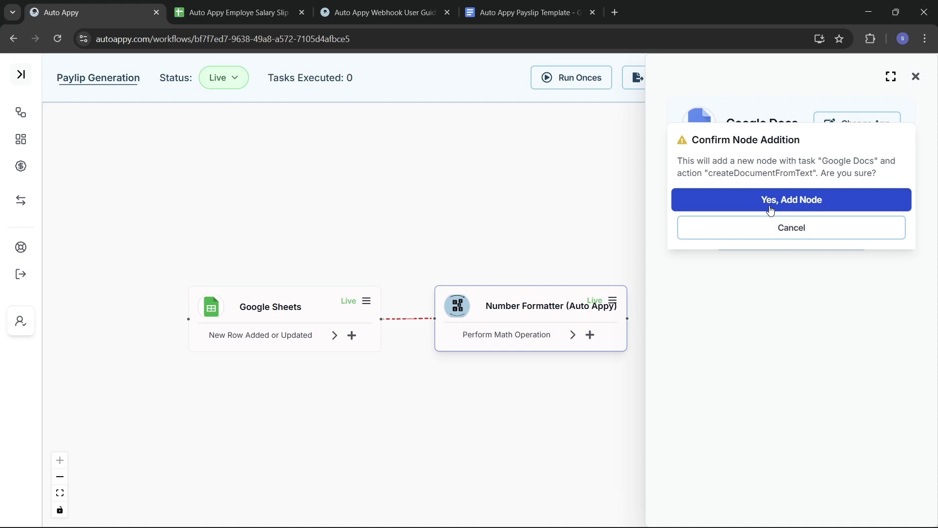
pyautogui.click(770, 208)
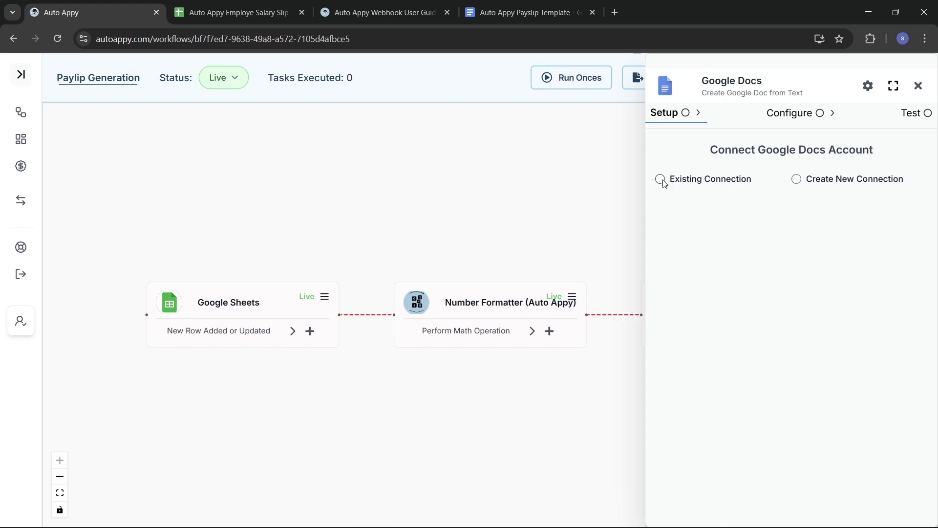
# - Link the Google Docs step to the existing Google Docs #1 connection and save it
pyautogui.click(661, 179)
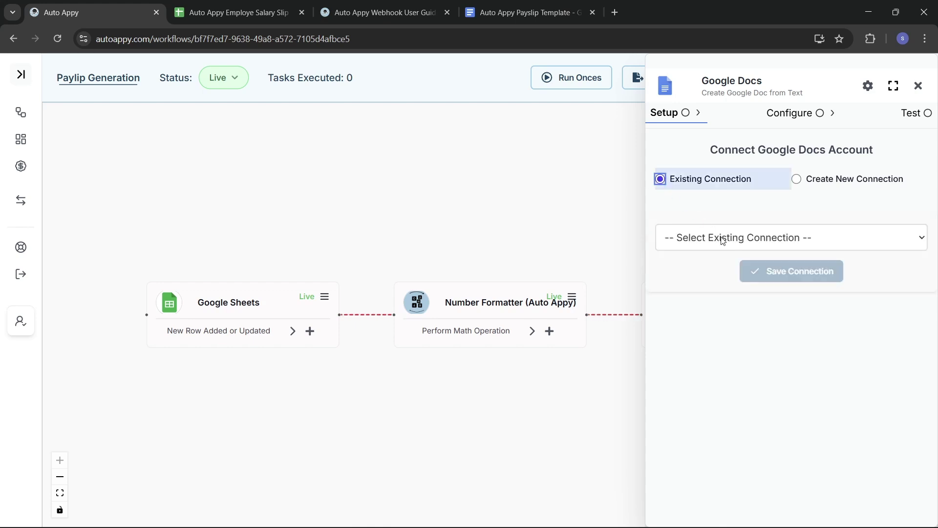
pyautogui.click(722, 240)
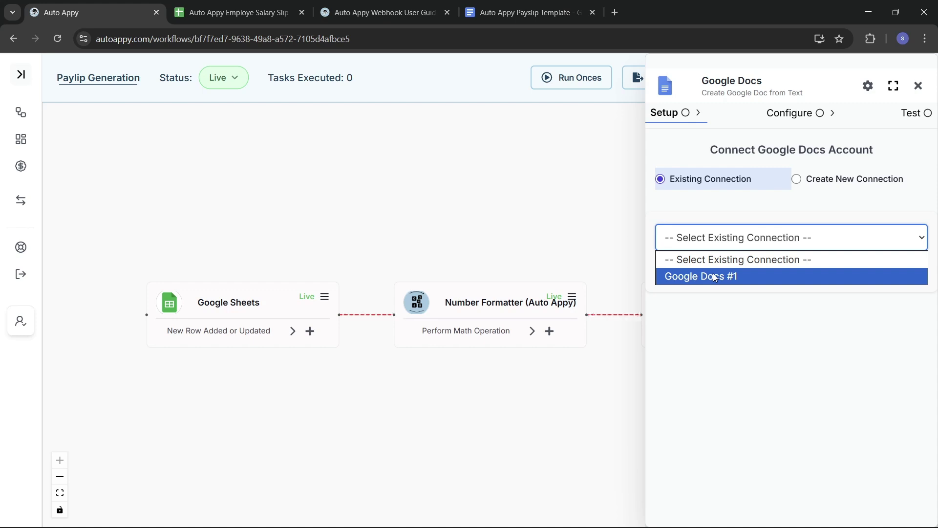
pyautogui.click(713, 276)
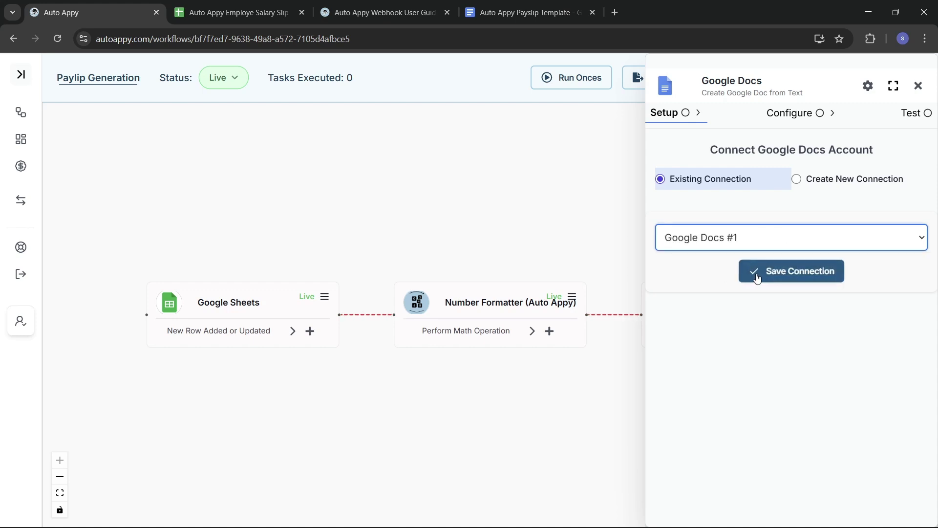
pyautogui.click(793, 274)
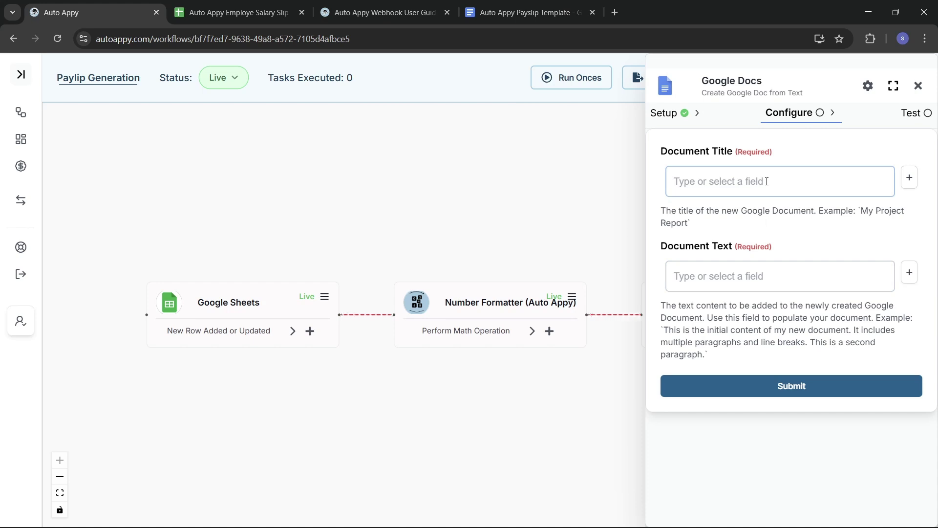
# - Set Document Title to 'Payslip Template Design', then bring up the payslip template Google Doc
pyautogui.click(738, 179)
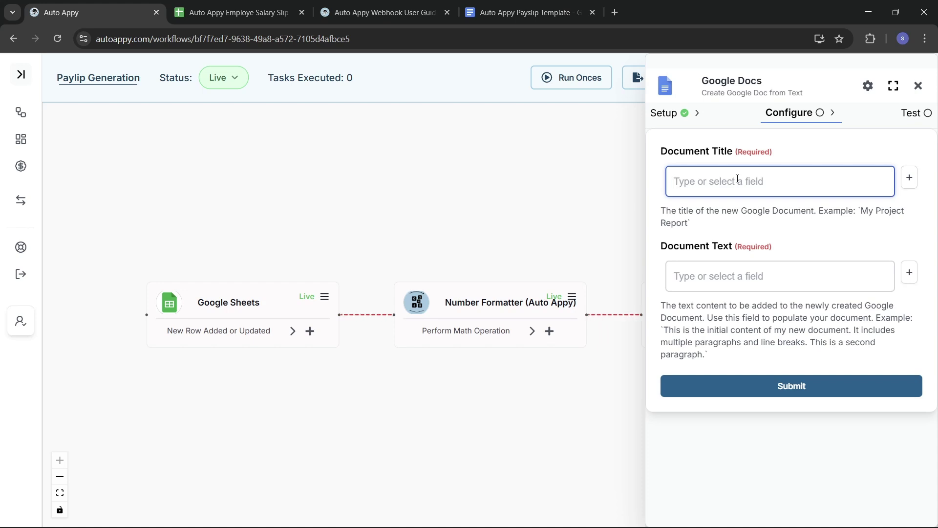
pyautogui.write('Payslip Template Design')
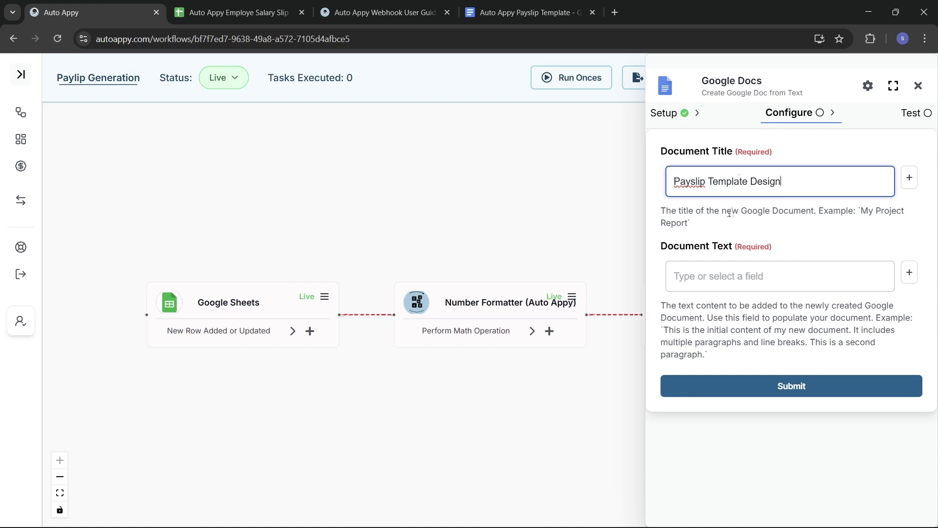
pyautogui.click(748, 282)
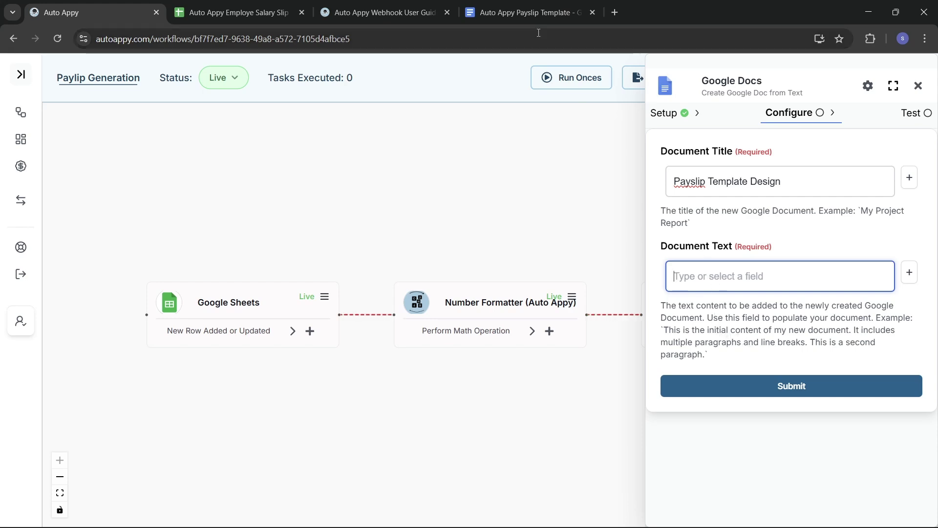
pyautogui.click(511, 13)
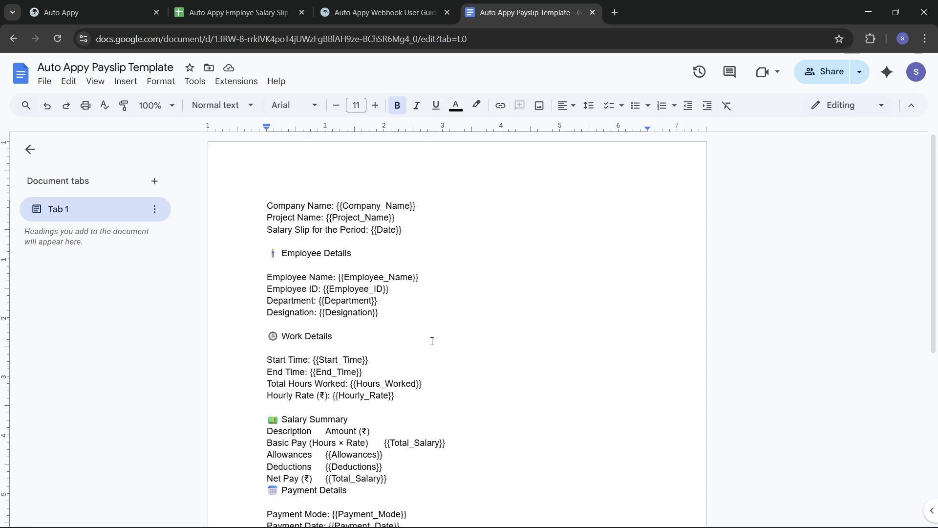
# - Review the payslip template's placeholders, then return to the Auto Appy workflow page
pyautogui.scroll(-2, 432, 341)
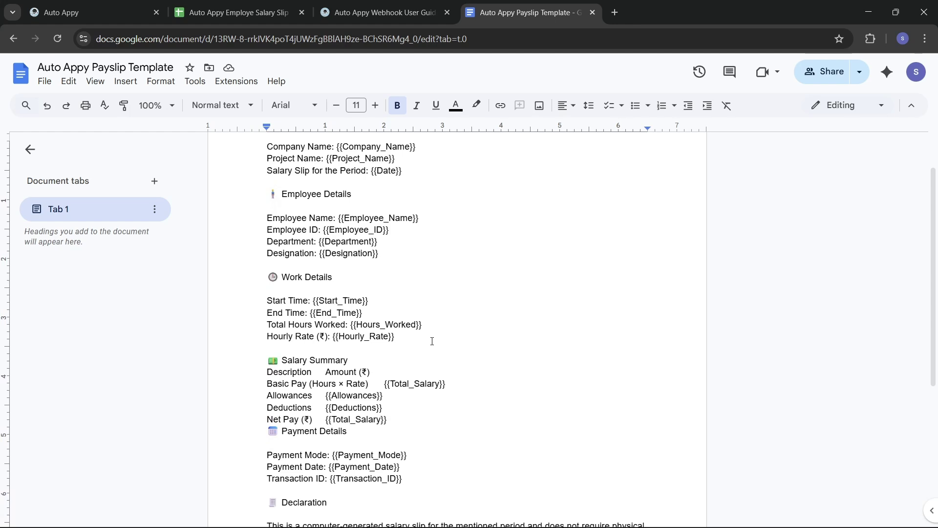
pyautogui.scroll(-3, 432, 341)
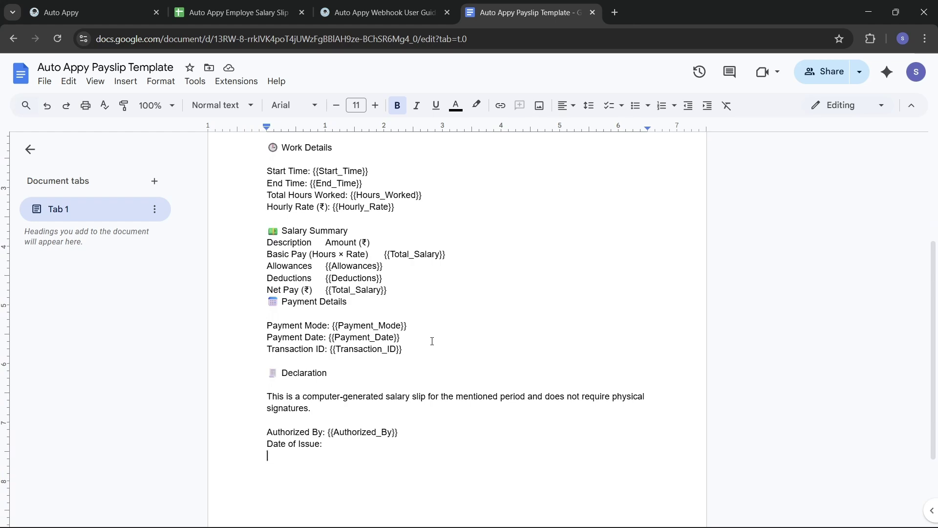
pyautogui.scroll(4, 432, 341)
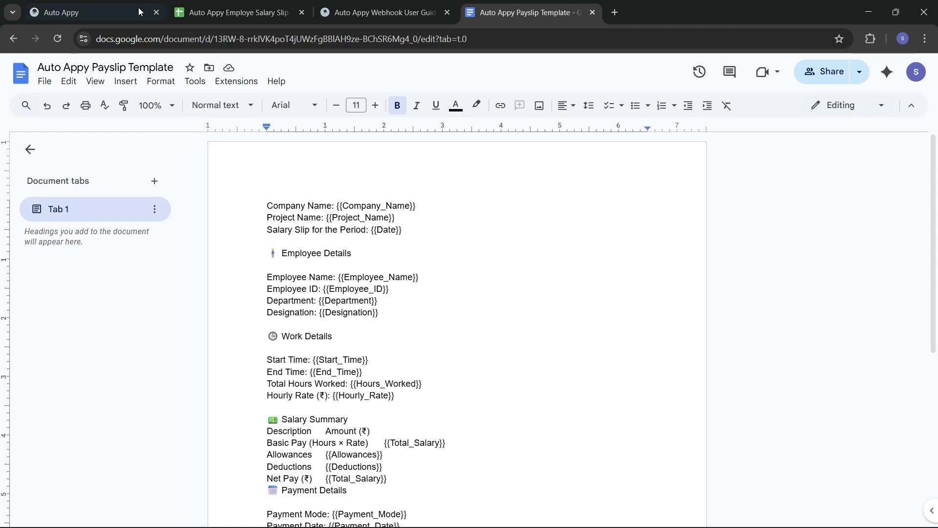
pyautogui.click(108, 6)
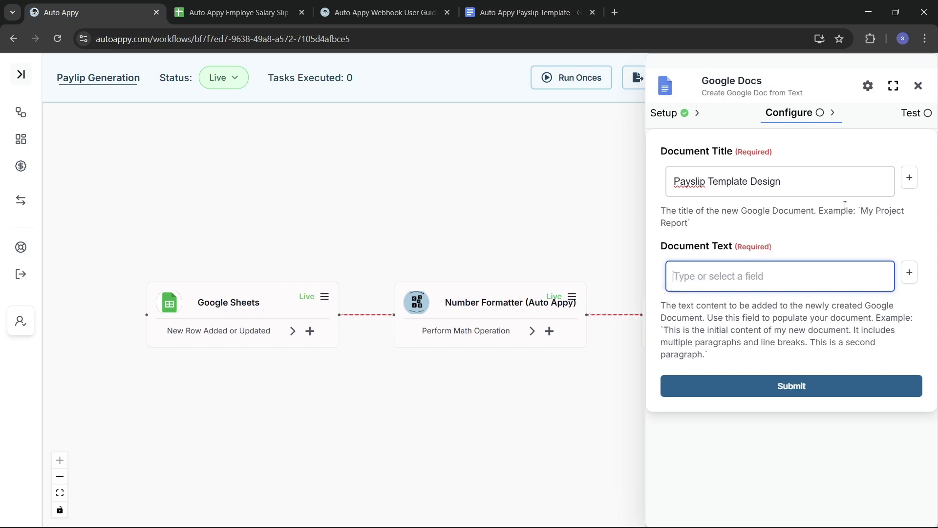
# - Insert the Google Sheets field RowData.Company_Name into Document Text and select the token
pyautogui.click(909, 272)
pyautogui.click(765, 293)
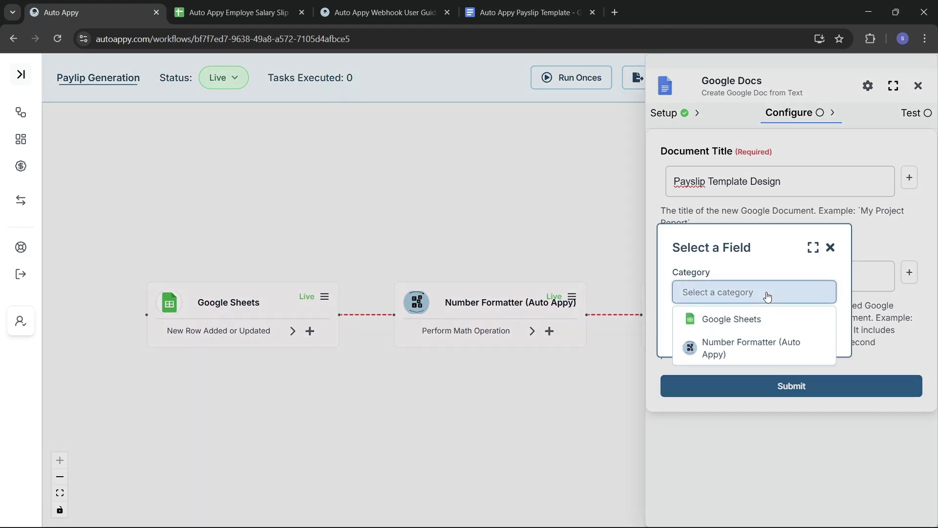
pyautogui.click(728, 320)
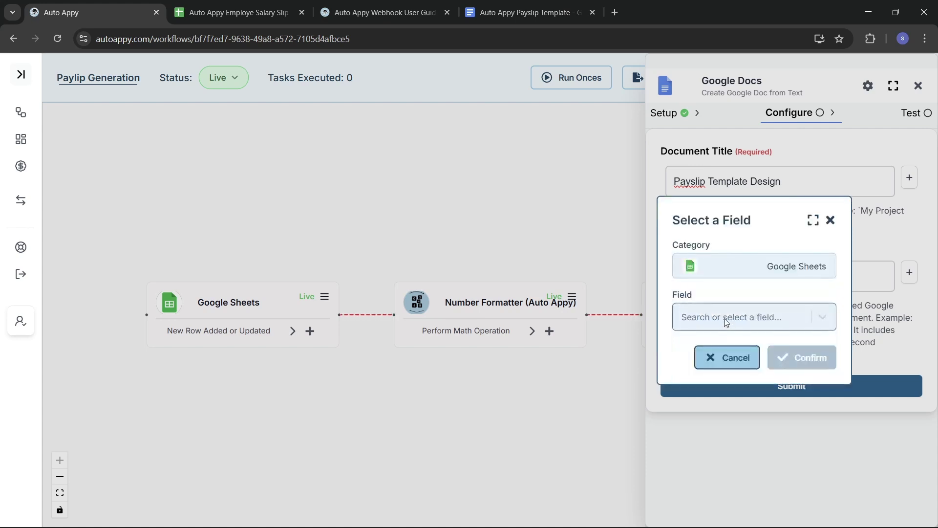
pyautogui.click(726, 322)
pyautogui.write('auto')
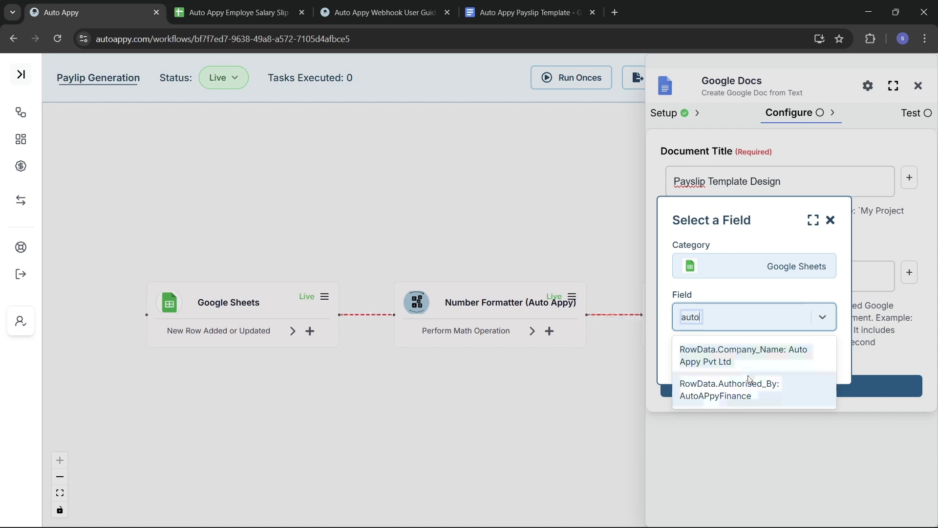
pyautogui.click(737, 357)
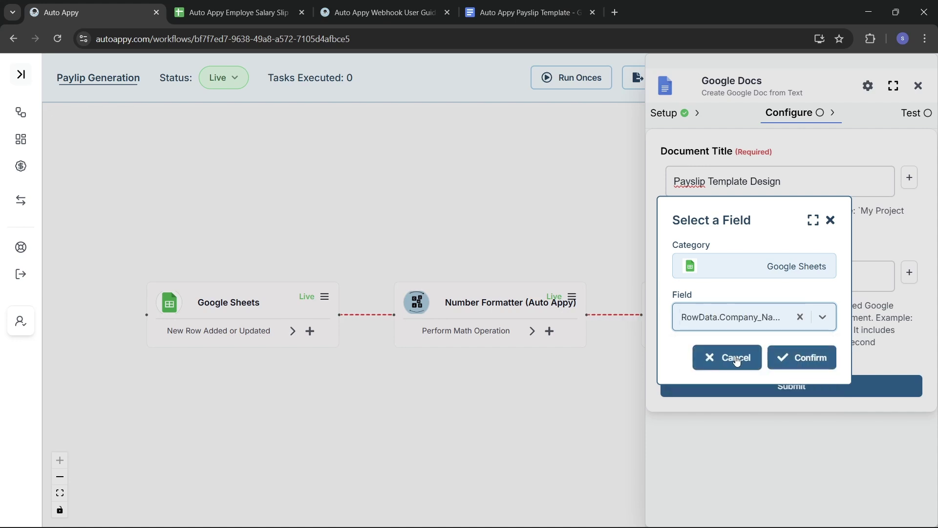
pyautogui.click(781, 357)
pyautogui.click(825, 276)
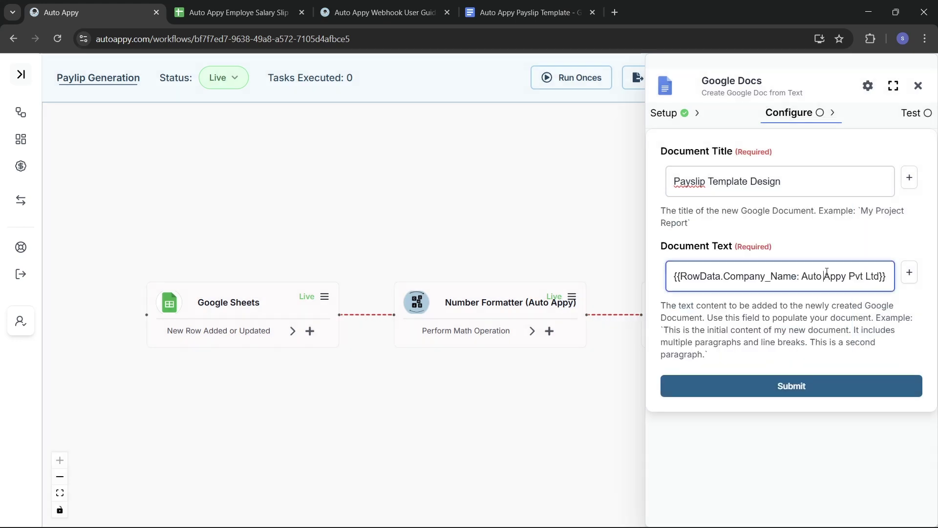
pyautogui.hotkey('ctrl', 'a')
pyautogui.hotkey('ctrl', 'c')
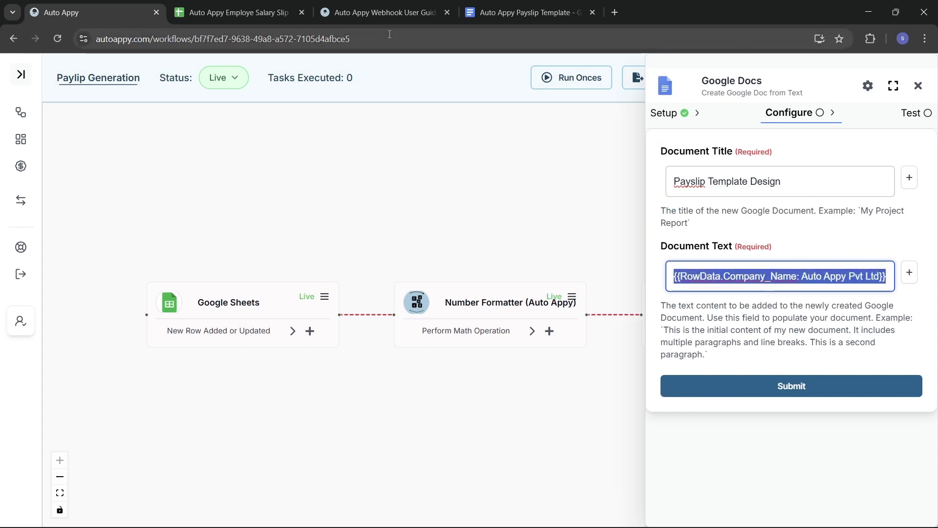
# - Paste the company-name token over {{Company_Name}} in the template and select {{Project_Name}}
pyautogui.click(510, 10)
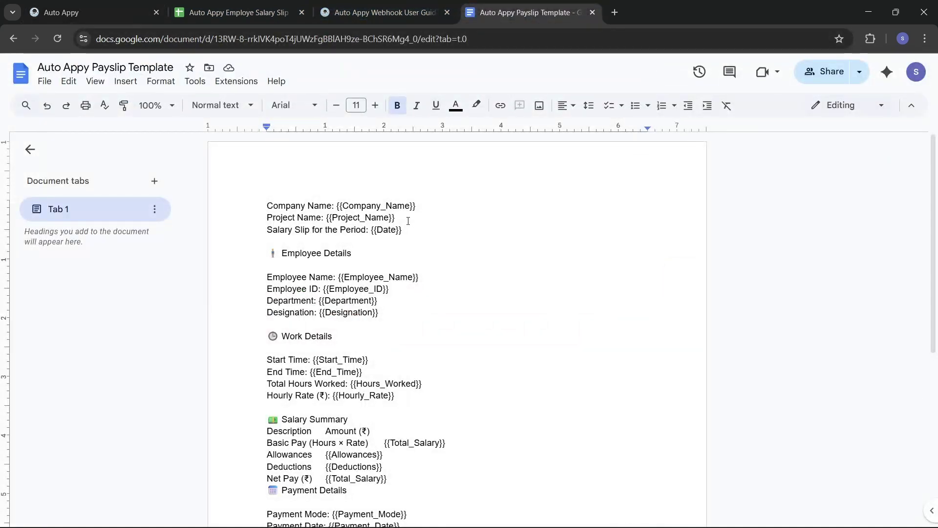
pyautogui.moveTo(424, 206); pyautogui.dragTo(337, 201)
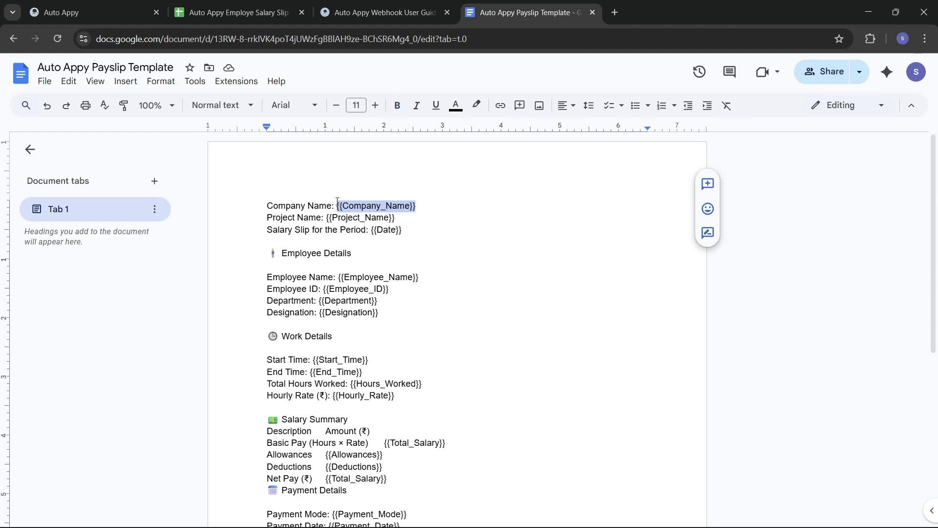
pyautogui.hotkey('ctrl', 'v')
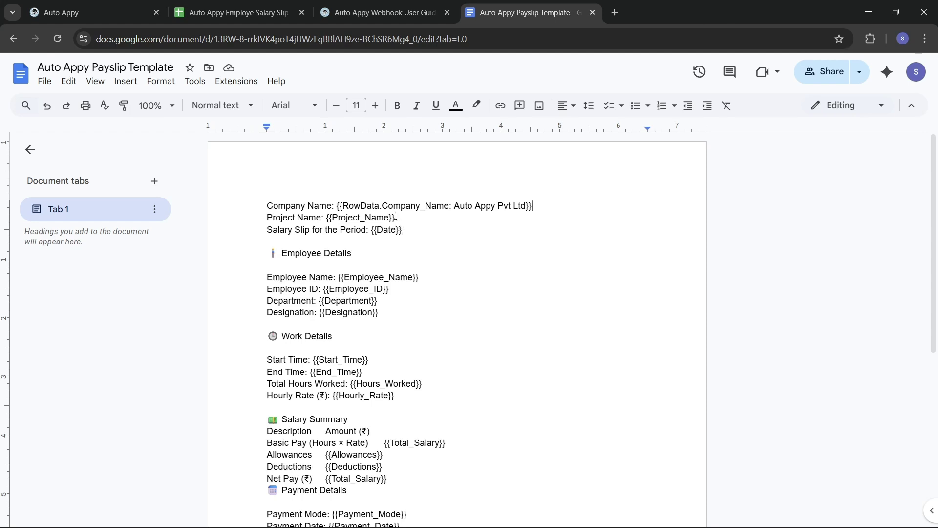
pyautogui.moveTo(395, 218); pyautogui.dragTo(329, 217)
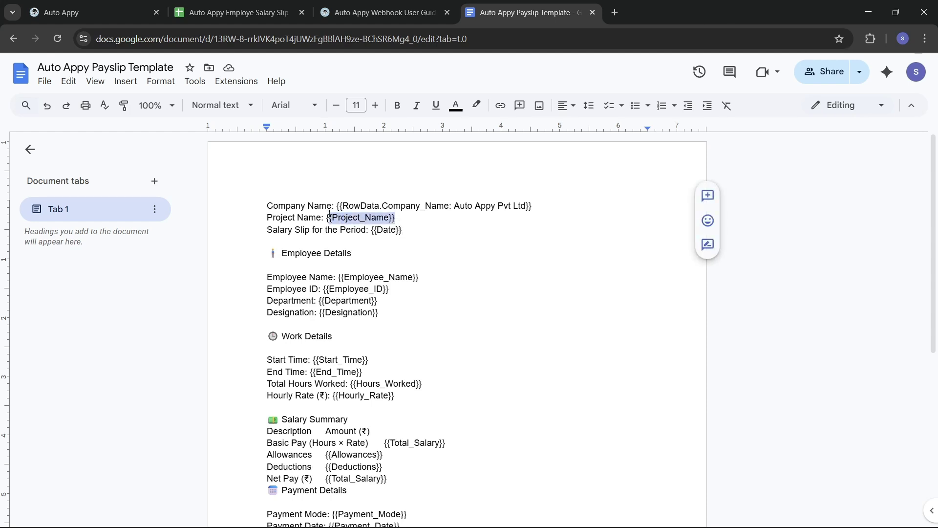
pyautogui.click(127, 13)
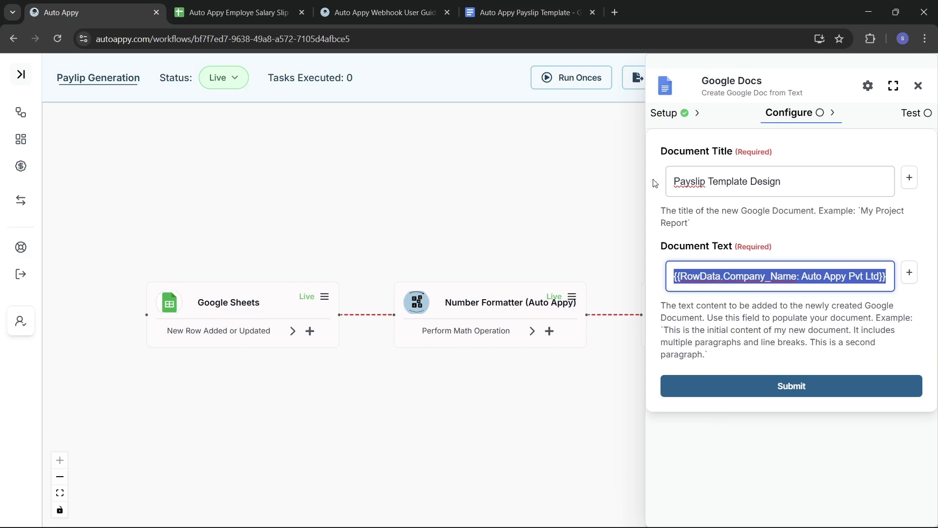
# - Replace Document Text with the RowData.Project_Name token (Emailing Agent) and select it
pyautogui.press('BackSpace')
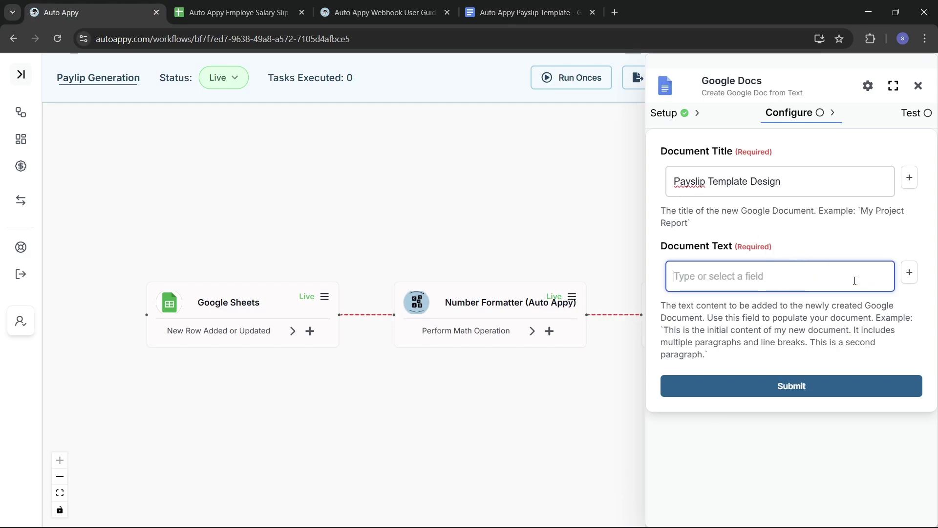
pyautogui.click(909, 274)
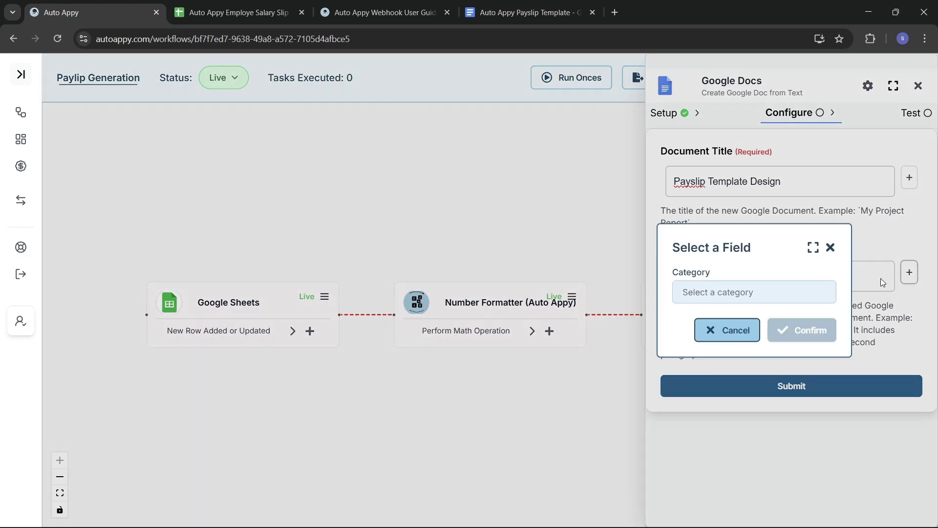
pyautogui.click(779, 288)
pyautogui.click(705, 319)
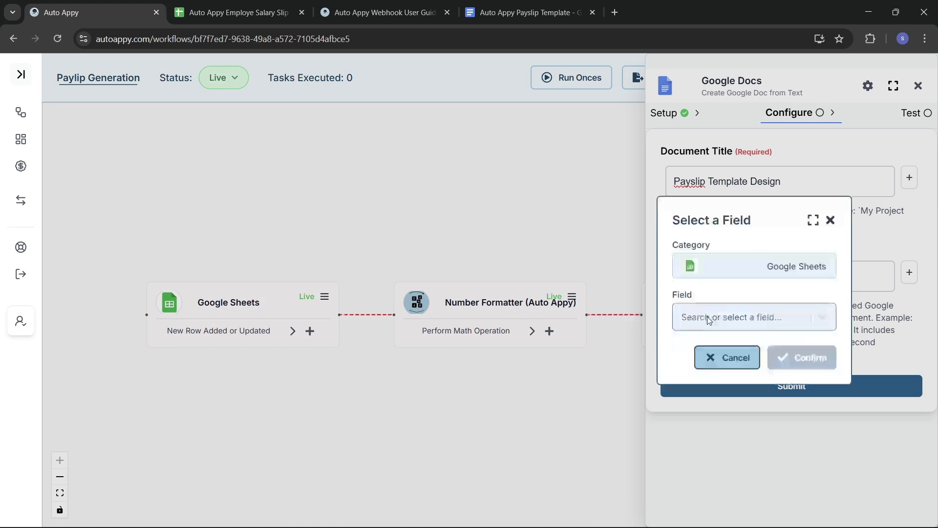
pyautogui.click(718, 320)
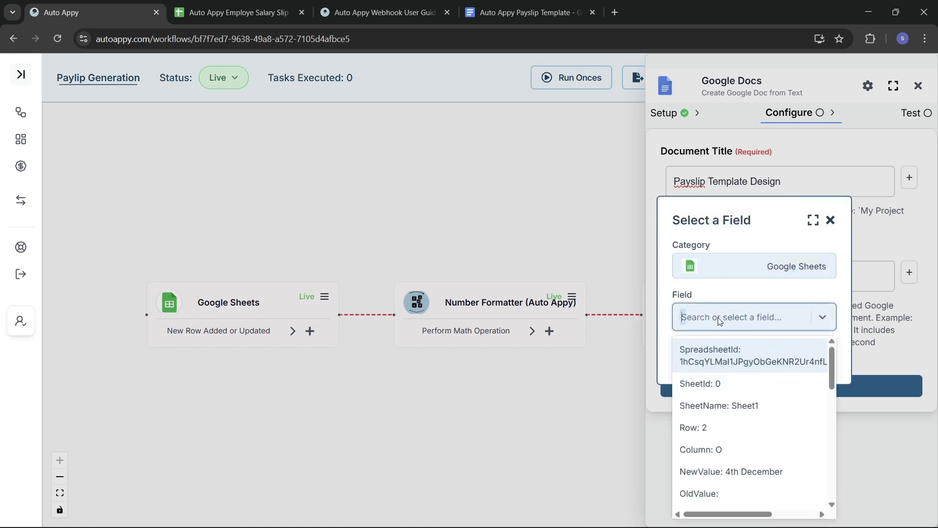
pyautogui.write('emai')
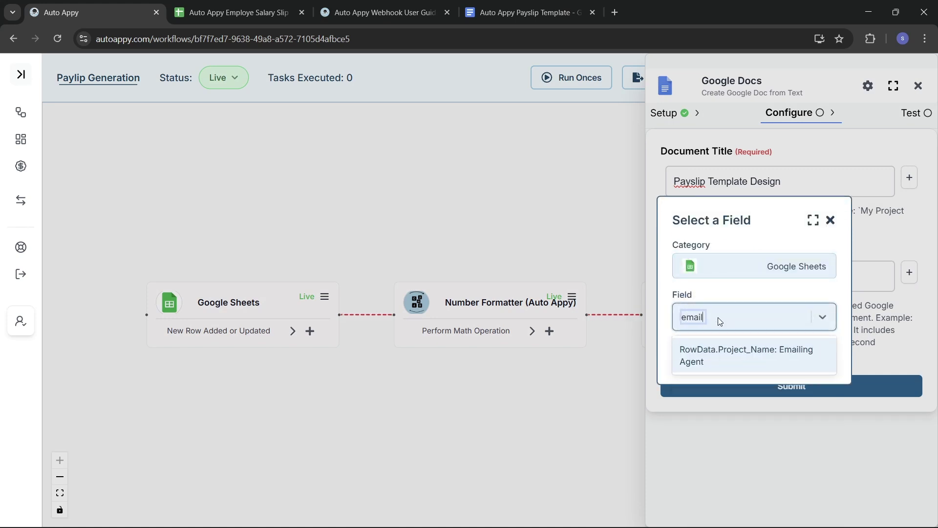
pyautogui.write('l')
pyautogui.click(734, 350)
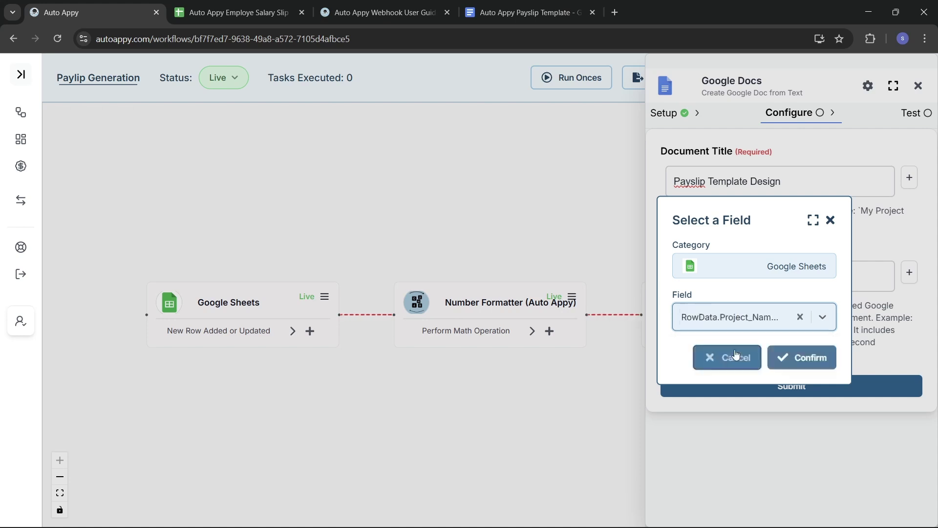
pyautogui.click(781, 360)
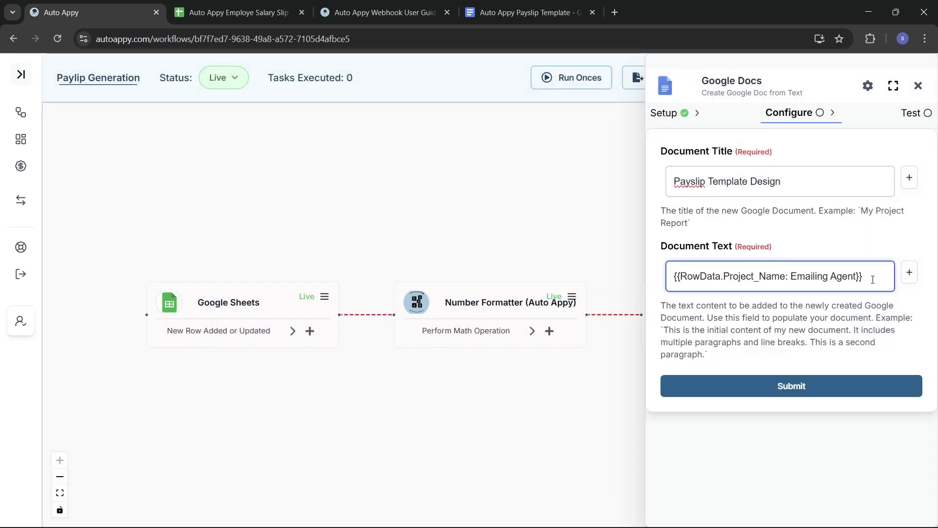
pyautogui.hotkey('ctrl', 'a')
pyautogui.hotkey('ctrl', 'c')
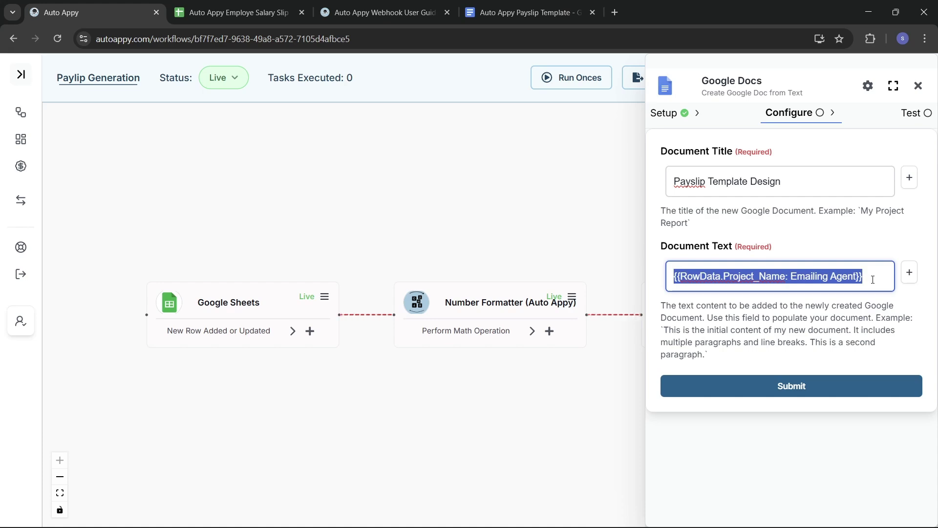
# - Paste the Project_Name token over {{Project_Name}} in the template and remove the {{Date}} placeholder
pyautogui.click(528, 12)
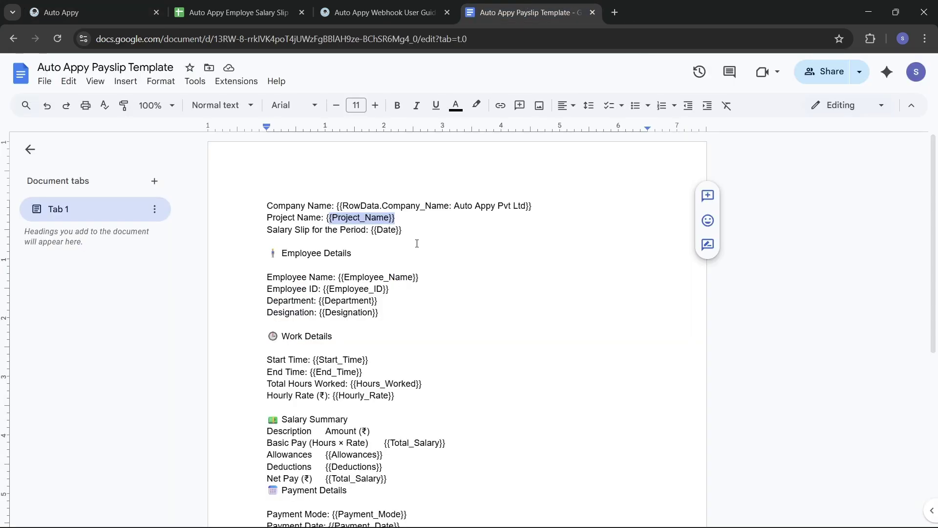
pyautogui.hotkey('ctrl', 'v')
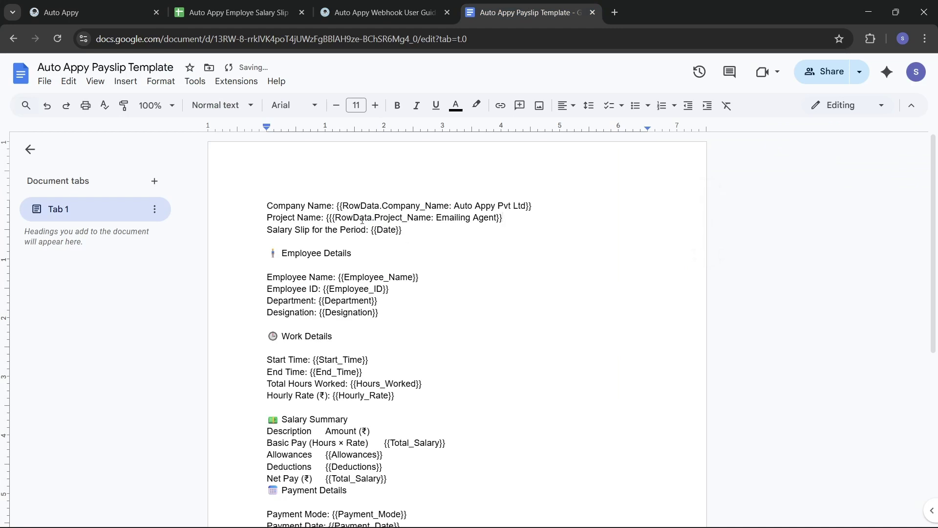
pyautogui.click(327, 217)
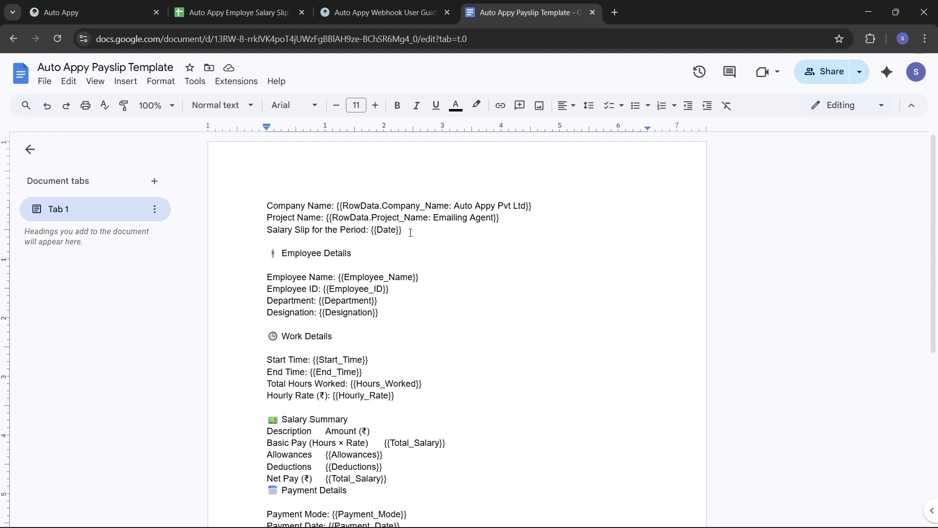
pyautogui.moveTo(402, 230); pyautogui.dragTo(373, 231)
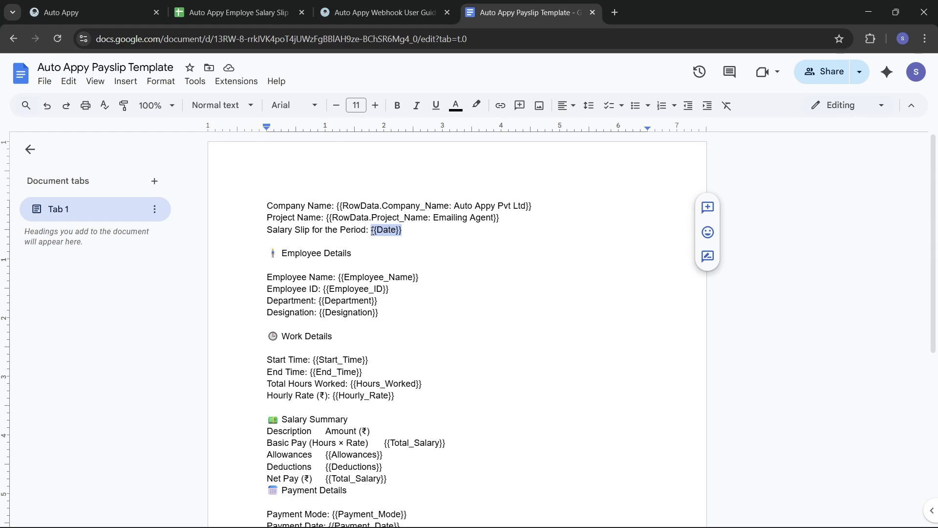
pyautogui.hotkey('ctrl', 'x')
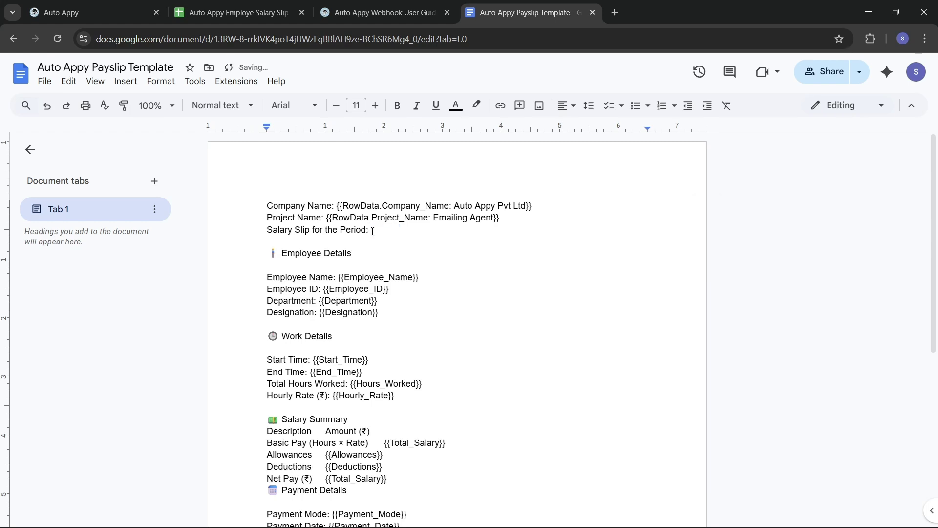
pyautogui.click(111, 6)
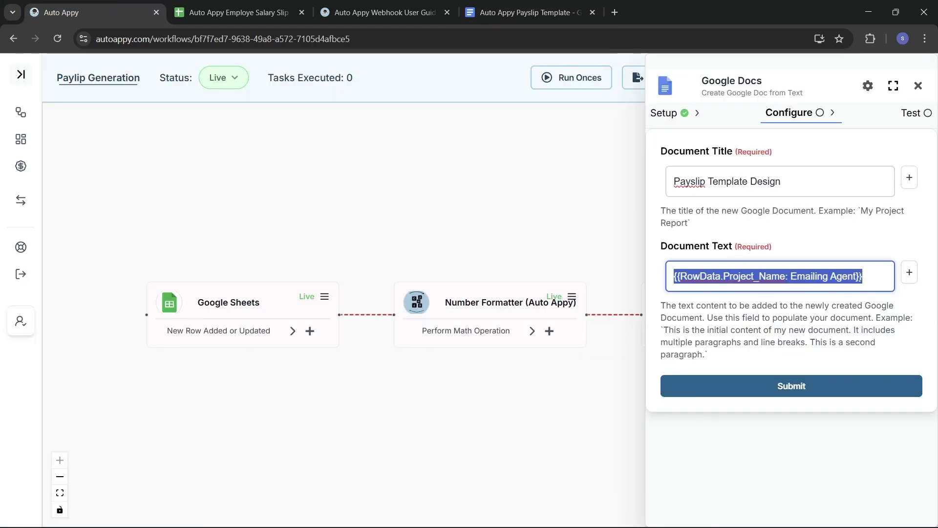
# - Replace Document Text with the Salary_Slip_For_The_Period token (1st Nov - 1st Dec) and select it
pyautogui.press('BackSpace')
pyautogui.click(910, 272)
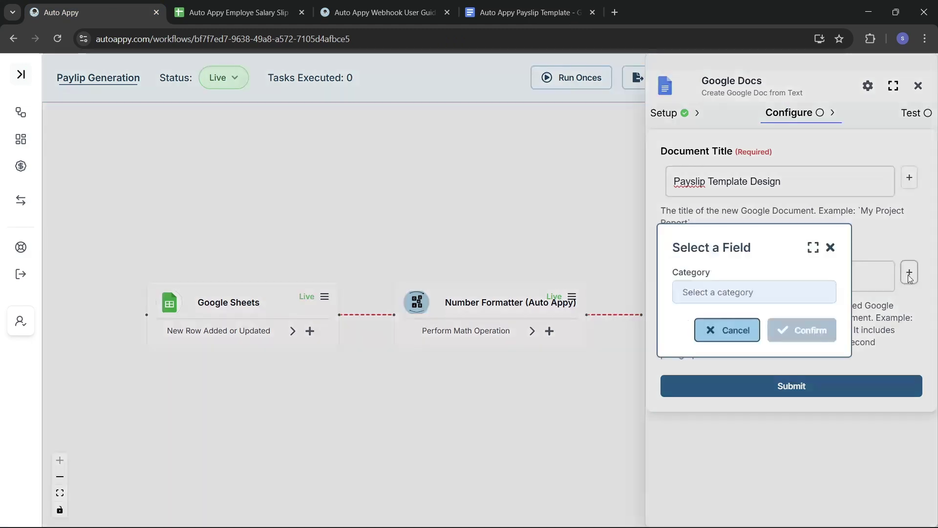
pyautogui.click(765, 292)
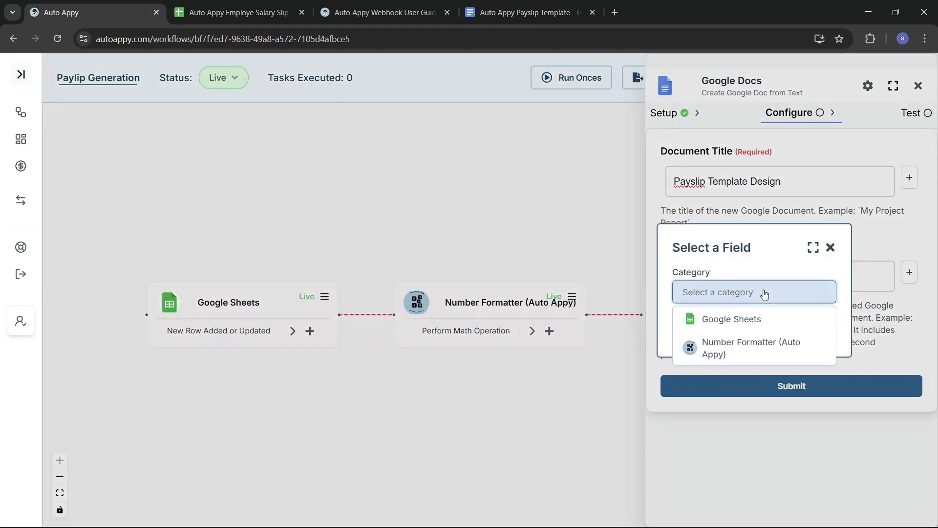
pyautogui.click(731, 319)
pyautogui.click(731, 317)
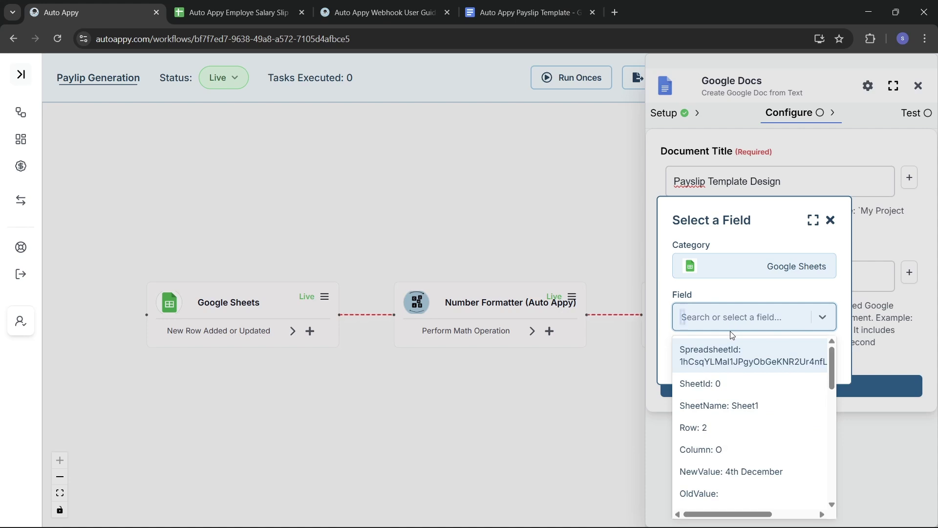
pyautogui.write('1st')
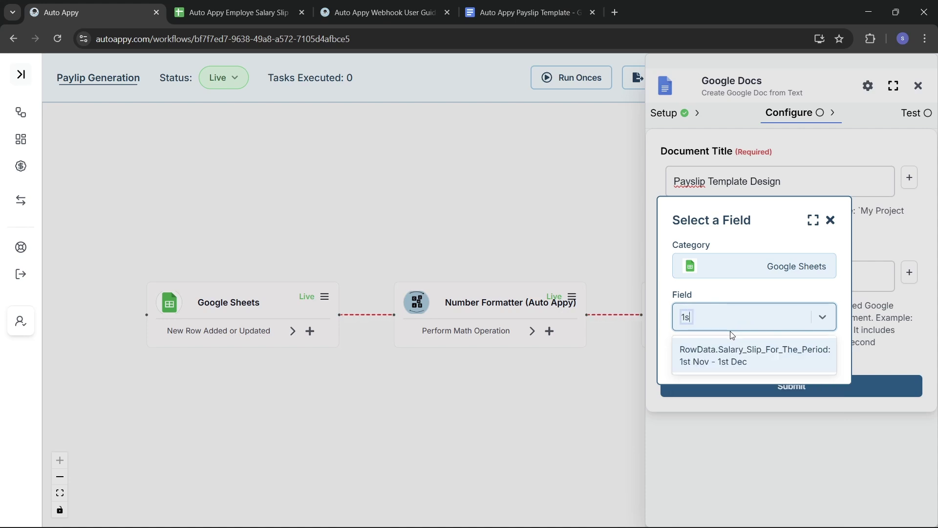
pyautogui.click(743, 357)
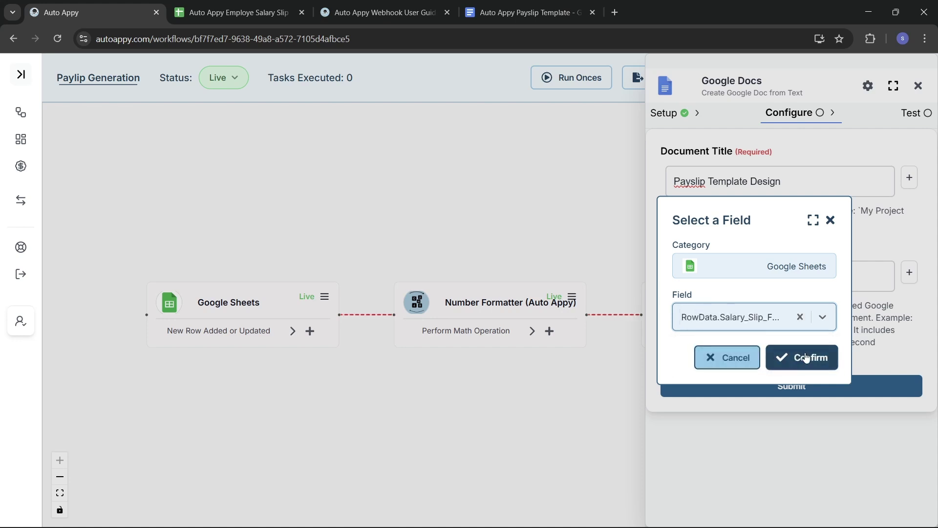
pyautogui.click(806, 359)
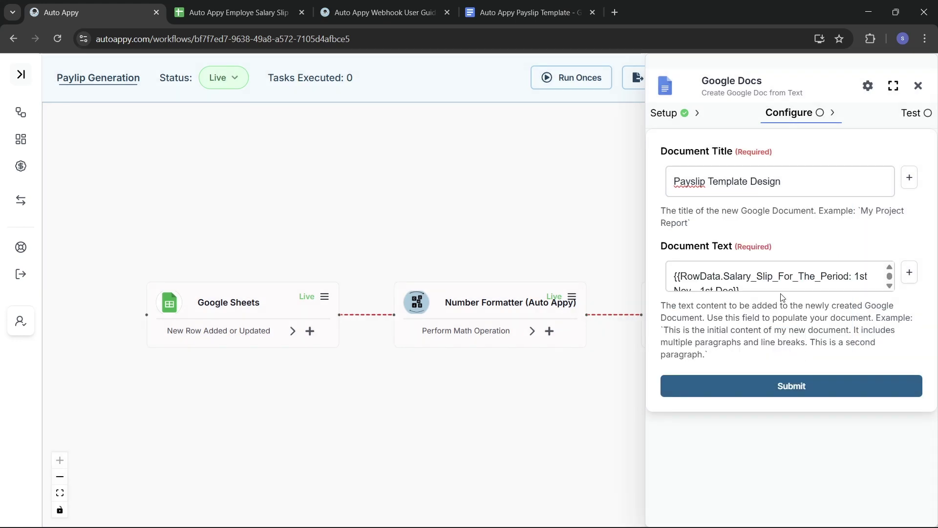
pyautogui.click(766, 285)
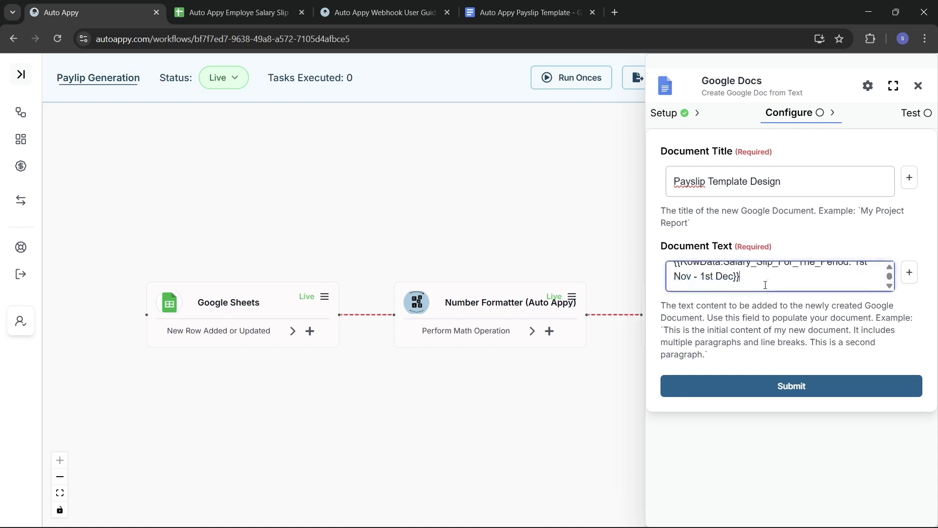
pyautogui.hotkey('ctrl', 'a')
pyautogui.hotkey('ctrl', 'c')
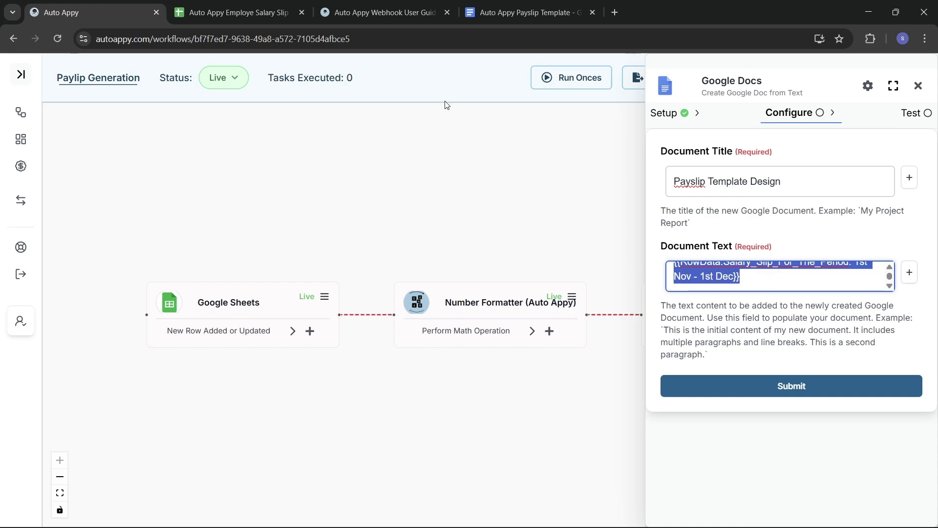
pyautogui.click(512, 4)
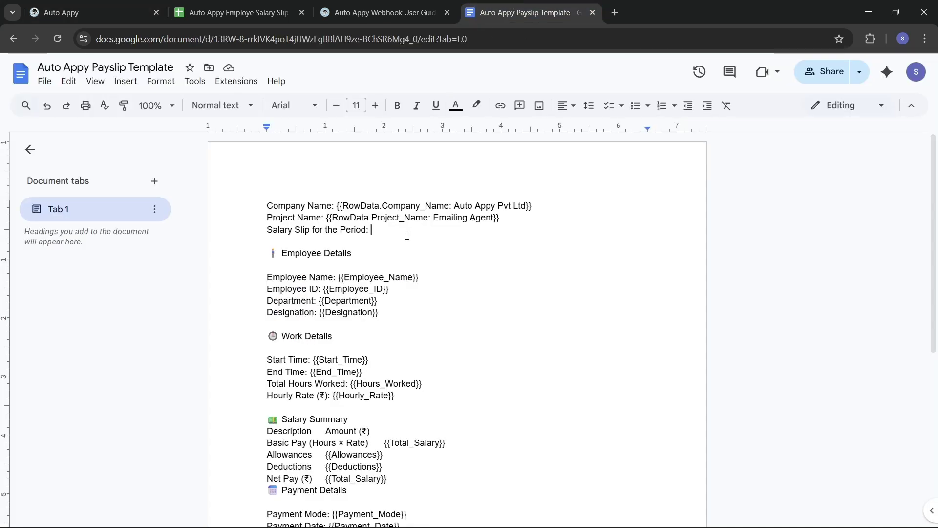
# - Paste the period token after 'Salary Slip for the Period:' and delete {{Employee_Name}}, keeping Employee ID separate
pyautogui.hotkey('ctrl', 'v')
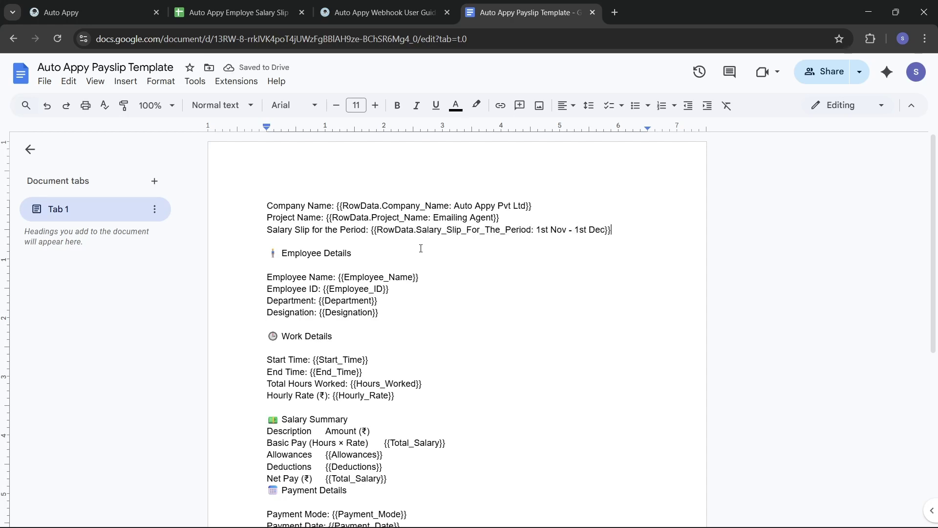
pyautogui.scroll(-1, 420, 249)
pyautogui.click(421, 256)
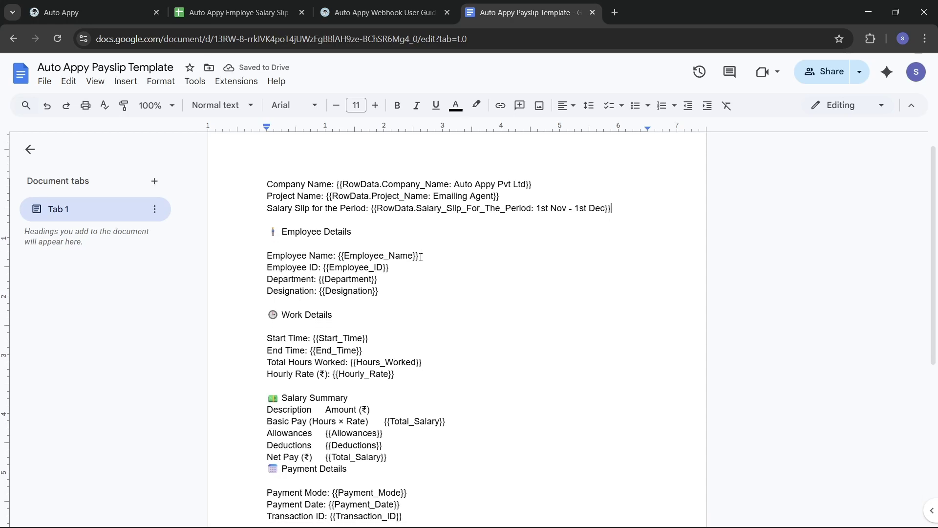
pyautogui.doubleClick(346, 255)
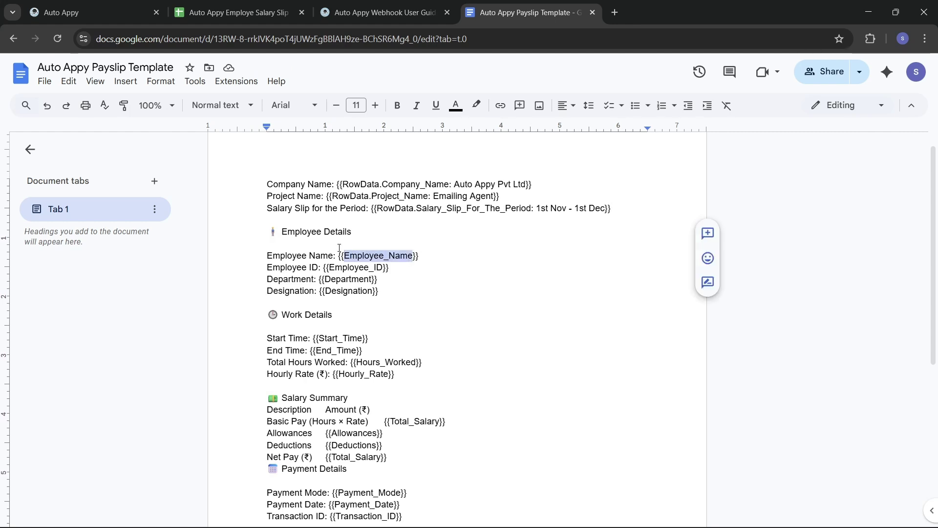
pyautogui.moveTo(338, 255); pyautogui.dragTo(447, 255)
pyautogui.press('BackSpace')
pyautogui.press('Return')
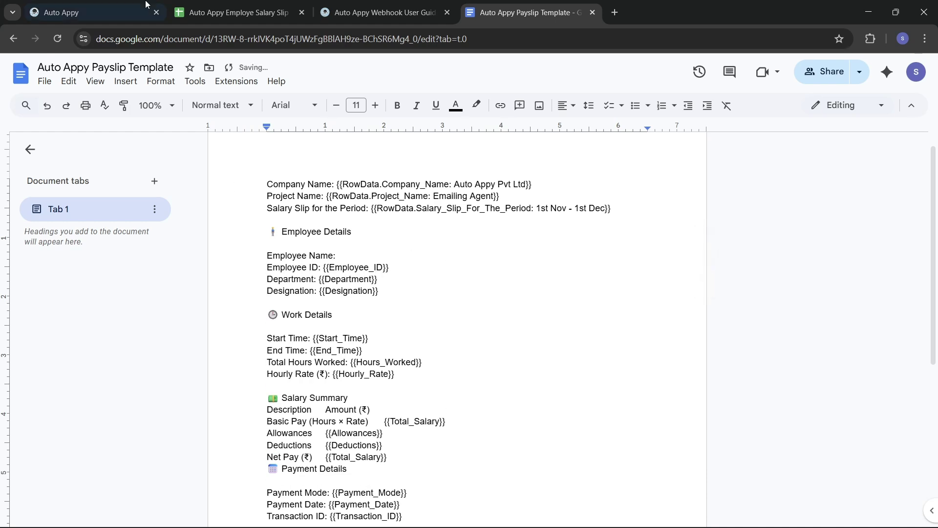
# - Clear the Document Text value in Auto Appy and go back to the template
pyautogui.click(122, 12)
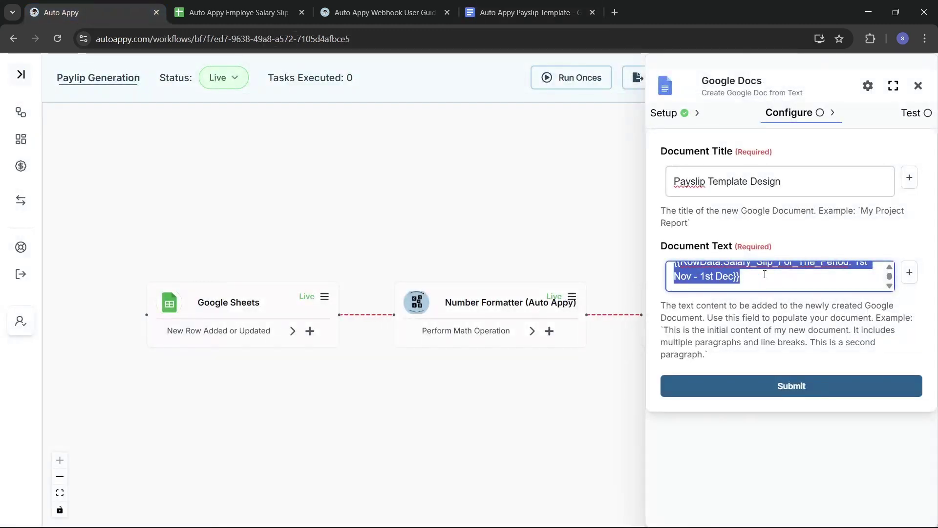
pyautogui.press('BackSpace')
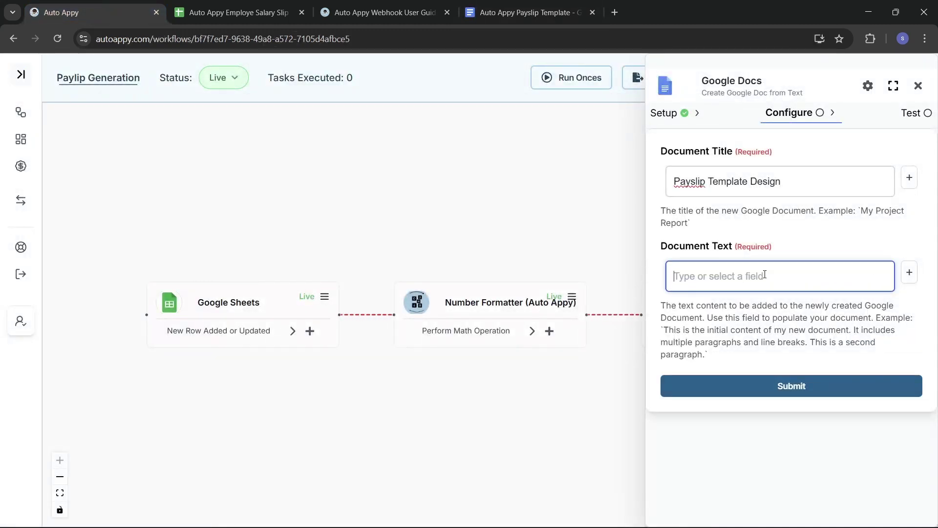
pyautogui.hotkey('ctrl', '4')
pyautogui.scroll(2, 550, 316)
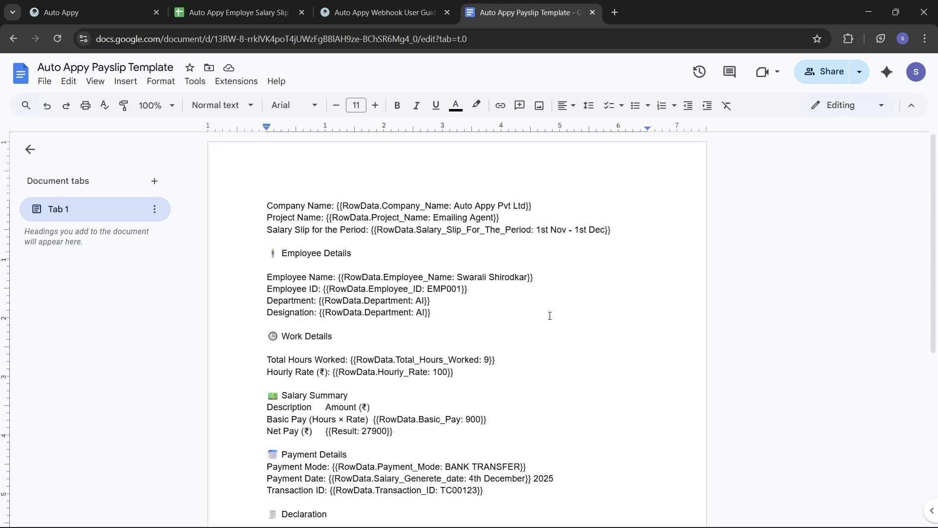
# - Review the tokenised payslip template top to bottom and select all its text
pyautogui.scroll(-3, 549, 315)
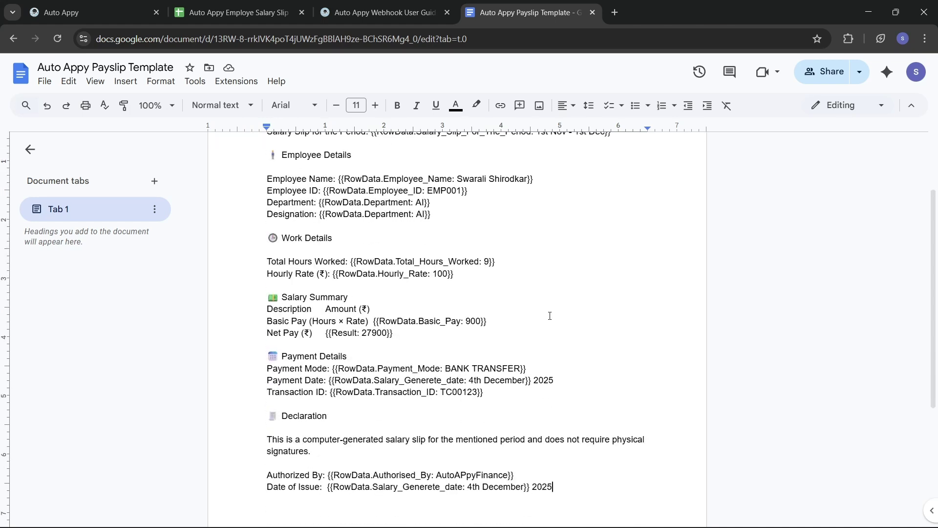
pyautogui.scroll(-3, 550, 316)
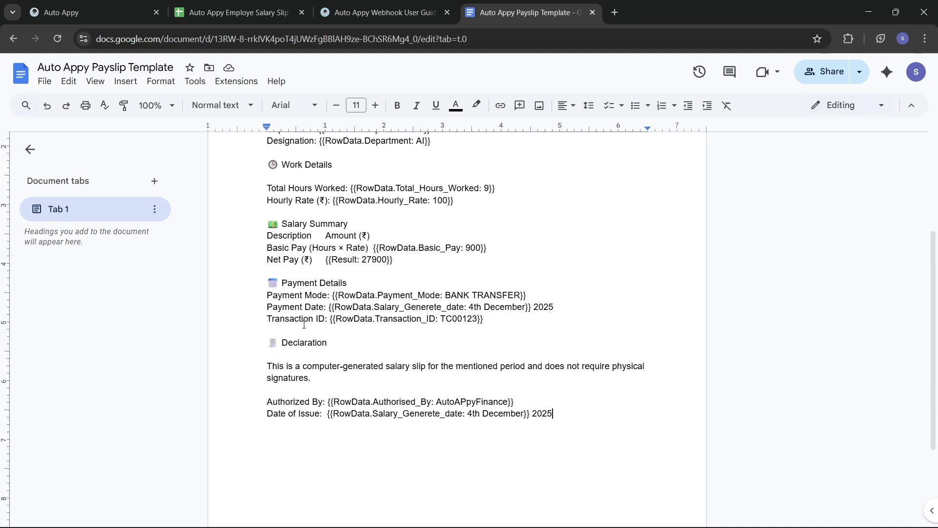
pyautogui.scroll(3, 398, 250)
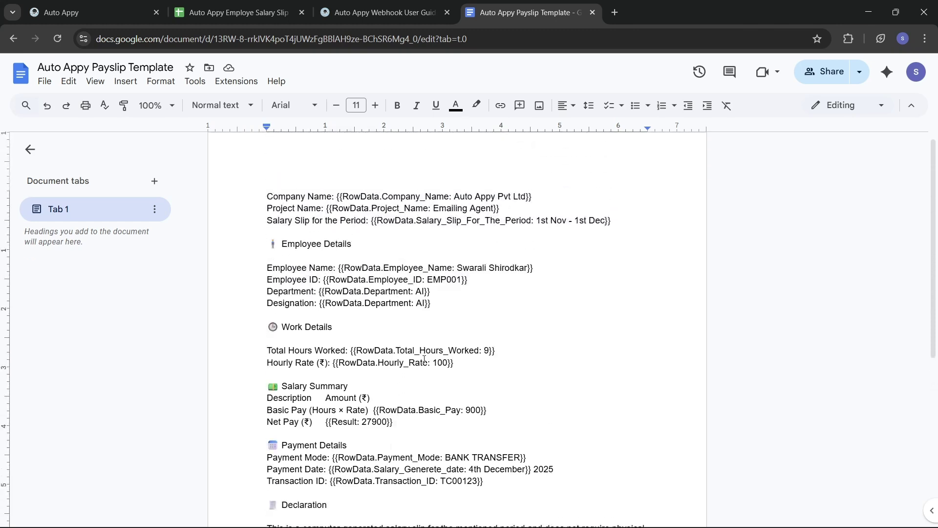
pyautogui.scroll(-3, 424, 359)
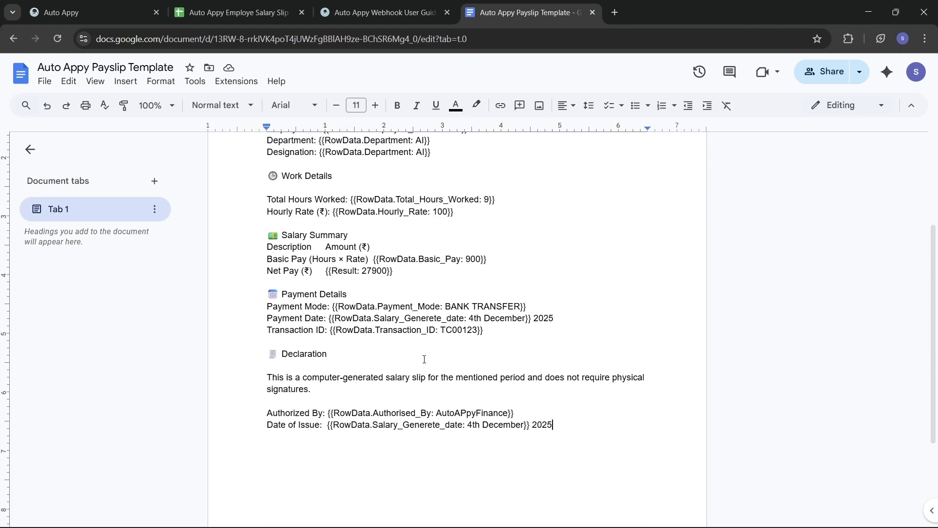
pyautogui.scroll(2, 424, 359)
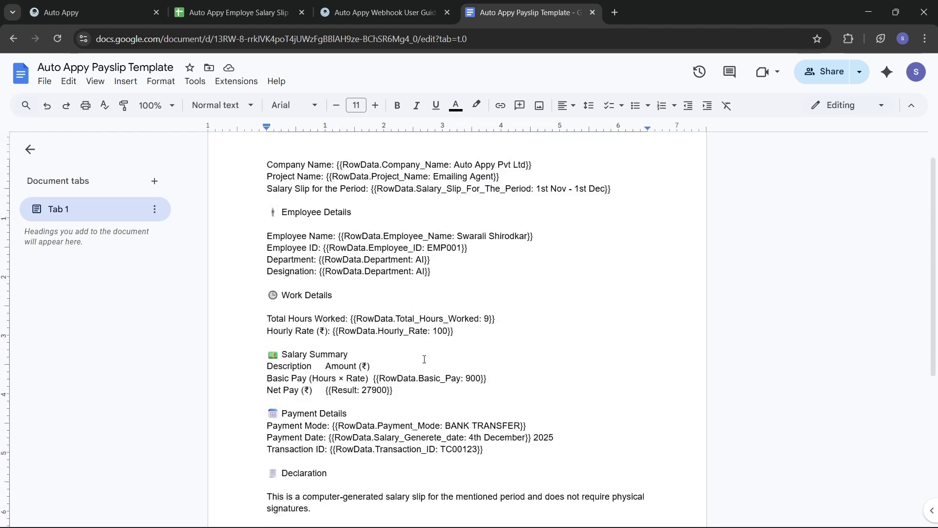
pyautogui.hotkey('ctrl', 'a')
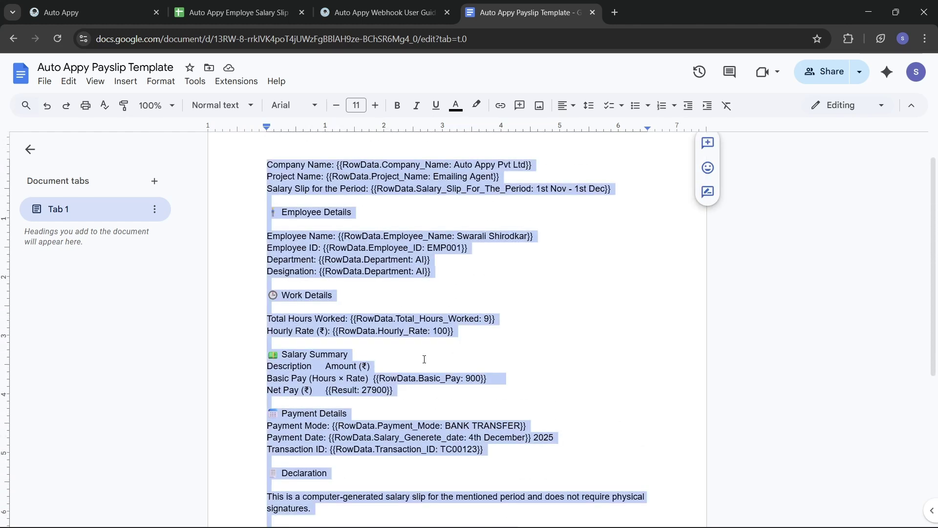
# - Replace Document Text with the copied tokenised payslip text and submit the Google Docs step
pyautogui.click(81, 9)
pyautogui.press('BackSpace')
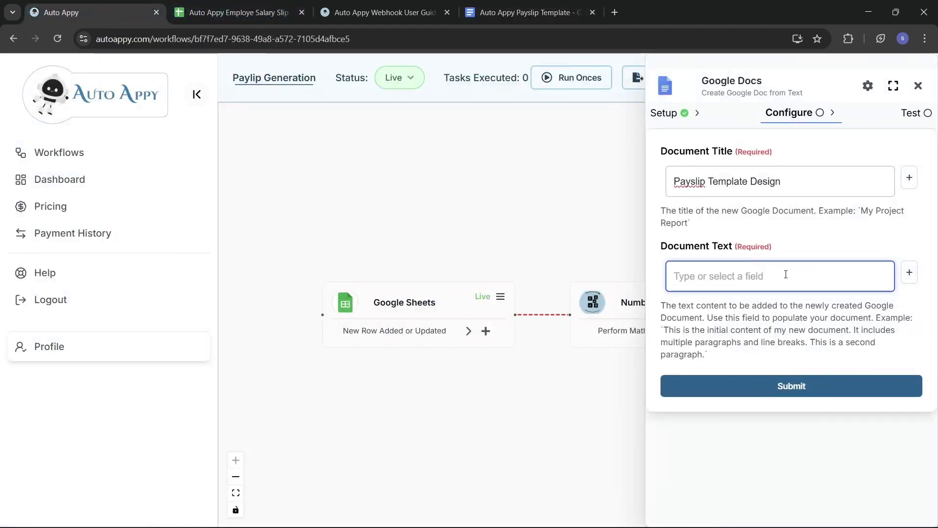
pyautogui.hotkey('ctrl', 'v')
pyautogui.scroll(-5, 785, 274)
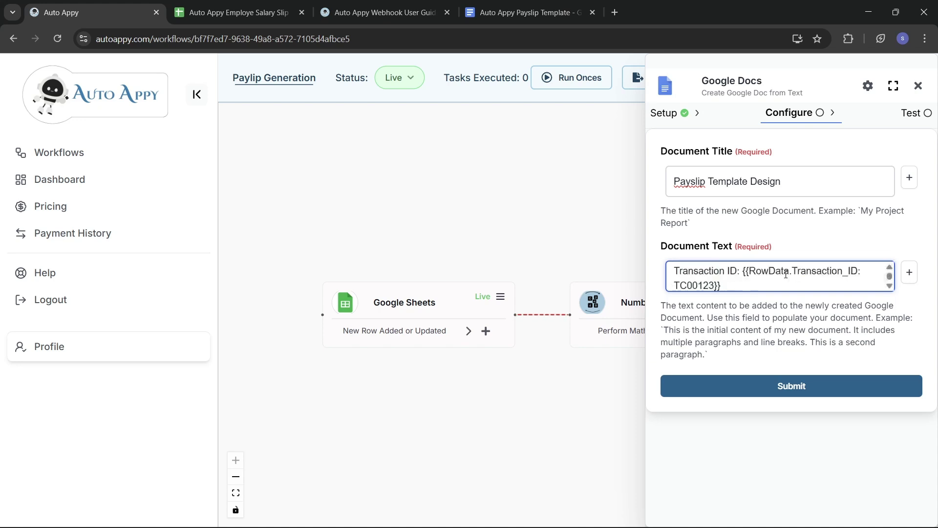
pyautogui.scroll(3, 786, 274)
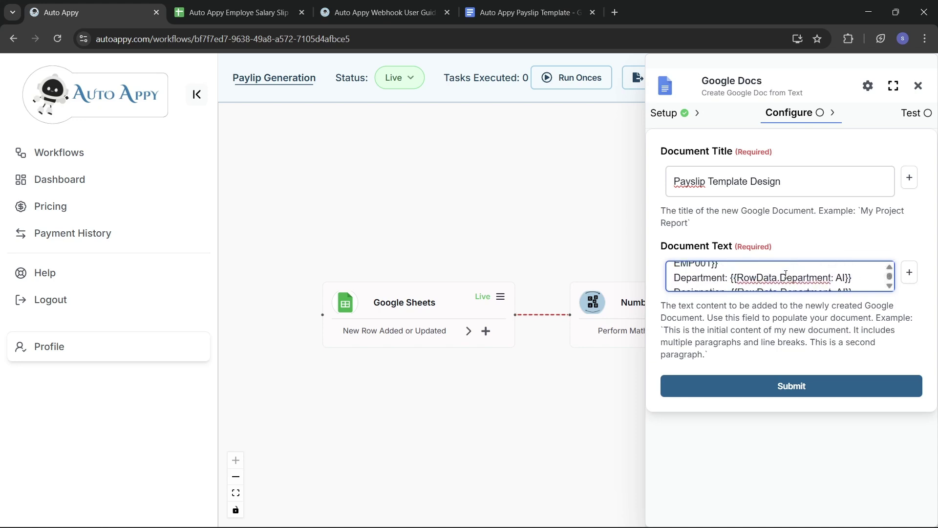
pyautogui.click(808, 389)
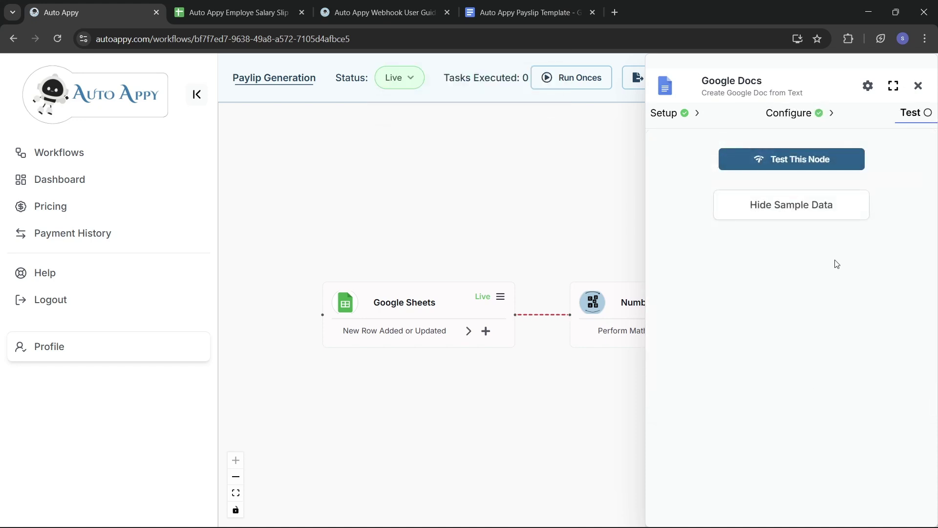
# - Test the Google Docs step and inspect the sample data showing the new document ID
pyautogui.click(812, 162)
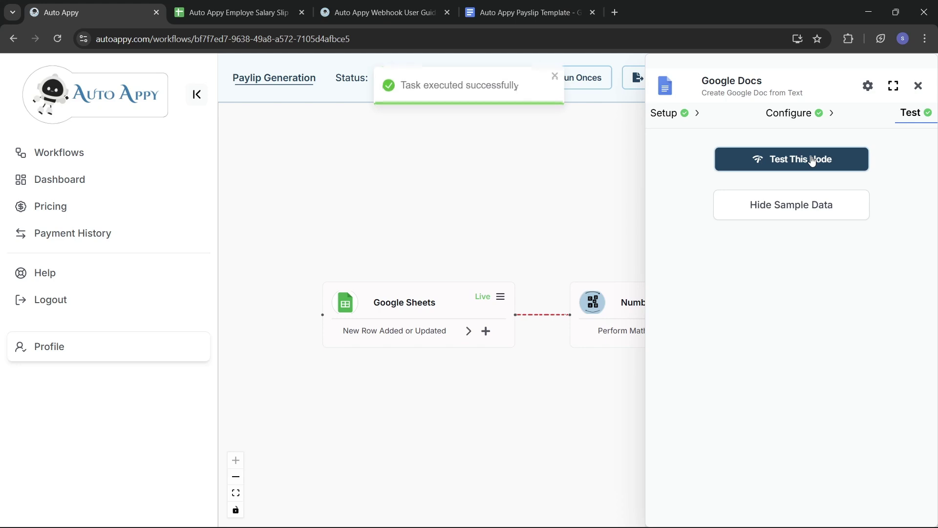
pyautogui.click(782, 206)
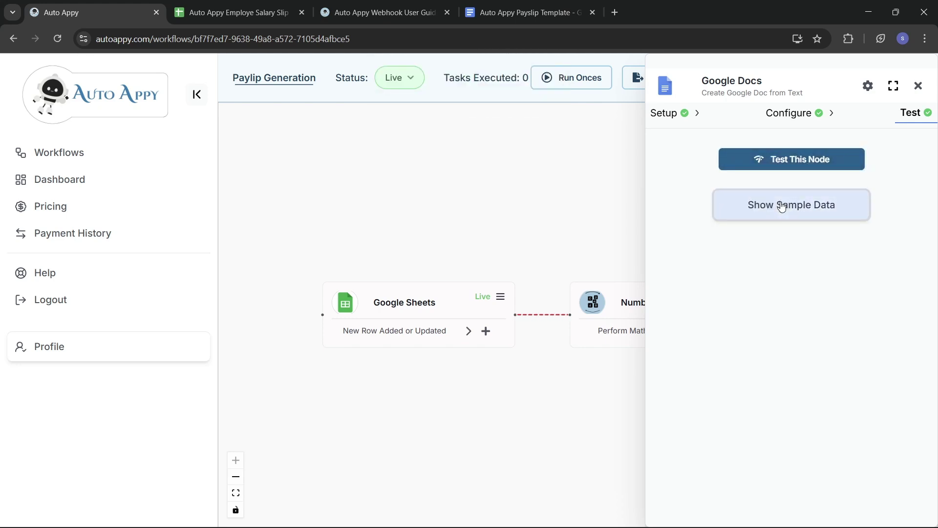
pyautogui.click(781, 206)
pyautogui.hscroll(1, 822, 356)
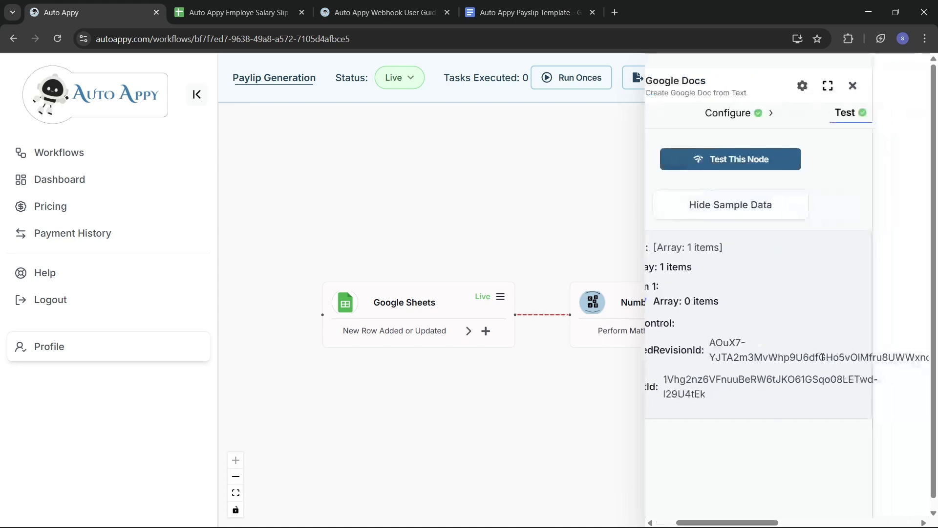
pyautogui.hscroll(-1, 822, 357)
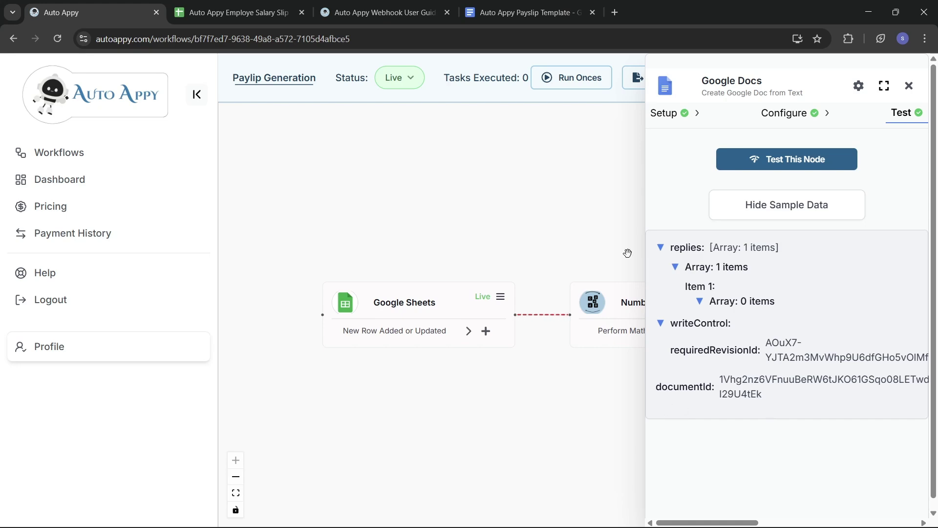
pyautogui.click(521, 12)
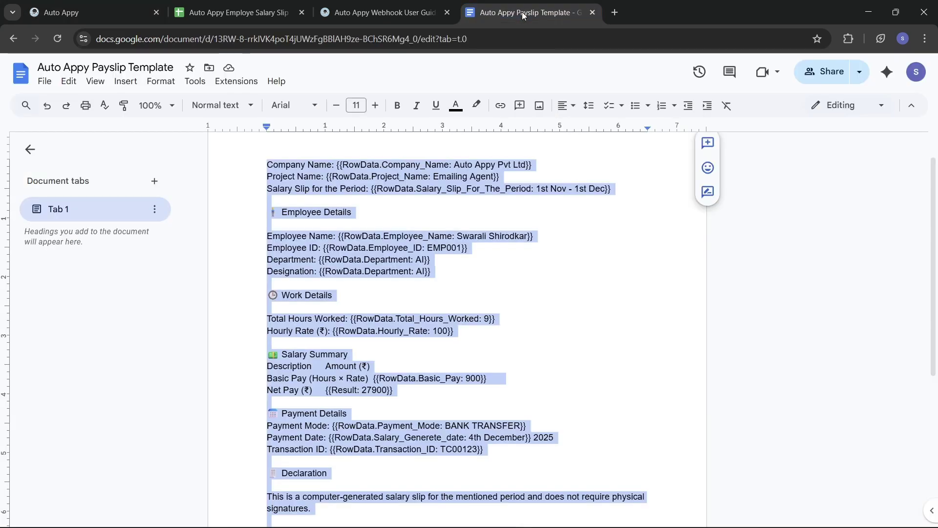
# - Open the generated Payslip Template Design document from the recent files
pyautogui.click(45, 83)
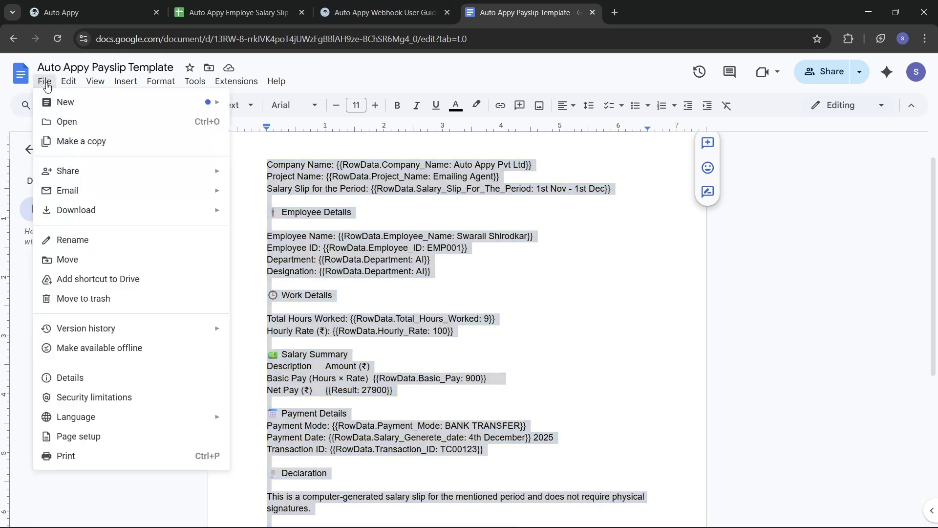
pyautogui.click(78, 126)
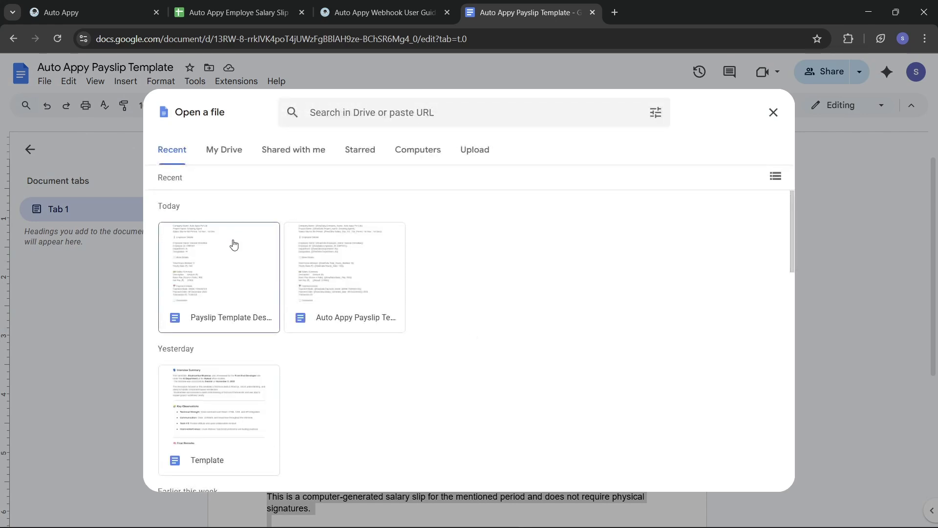
pyautogui.click(216, 289)
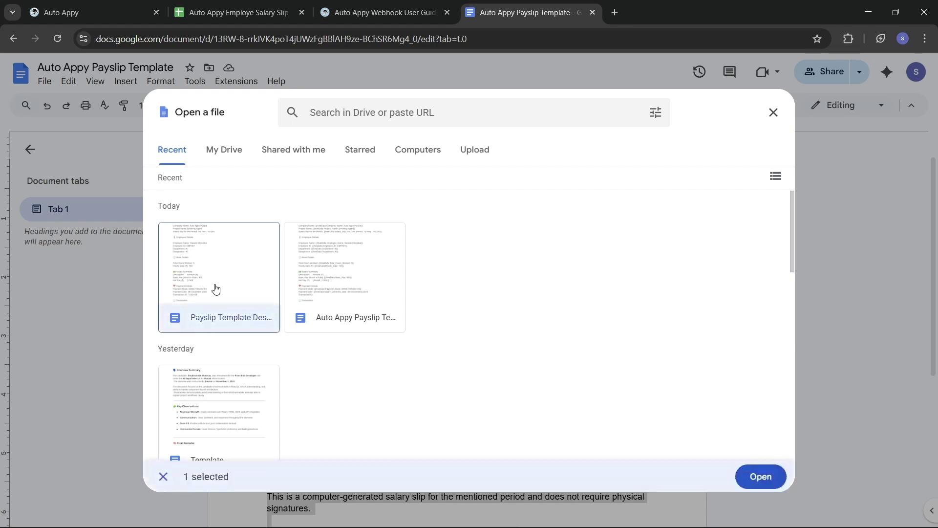
pyautogui.click(759, 476)
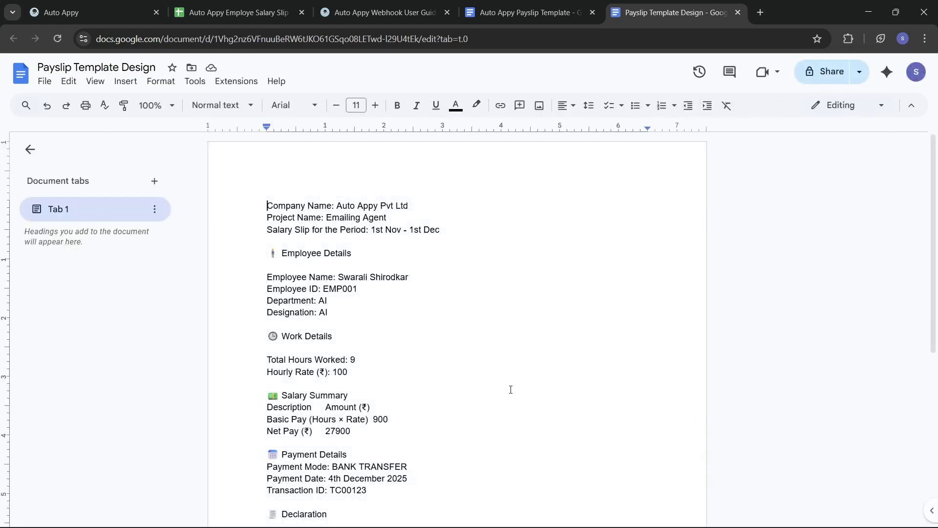
# - Check the generated payslip's filled values down to Date of Issue, then return to Auto Appy
pyautogui.scroll(-2, 510, 390)
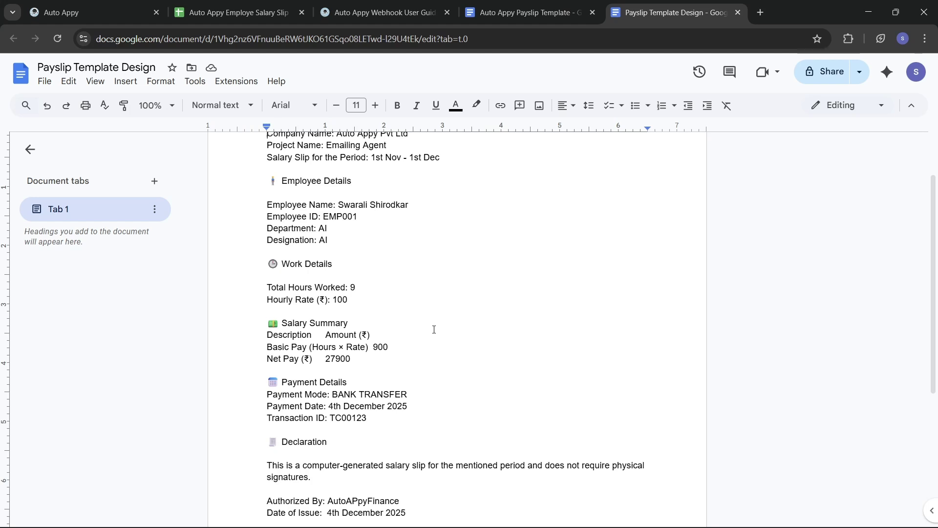
pyautogui.scroll(-1, 434, 329)
pyautogui.scroll(-1, 434, 329)
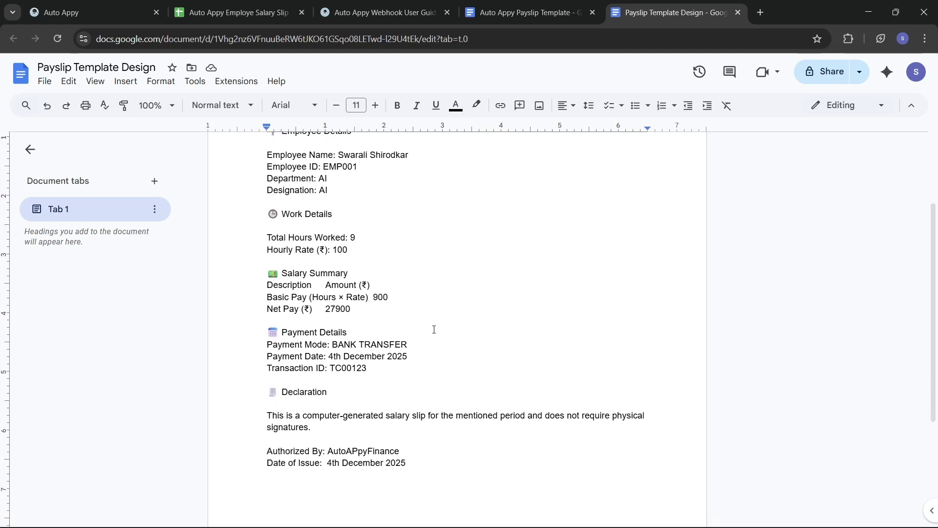
pyautogui.scroll(-1, 434, 329)
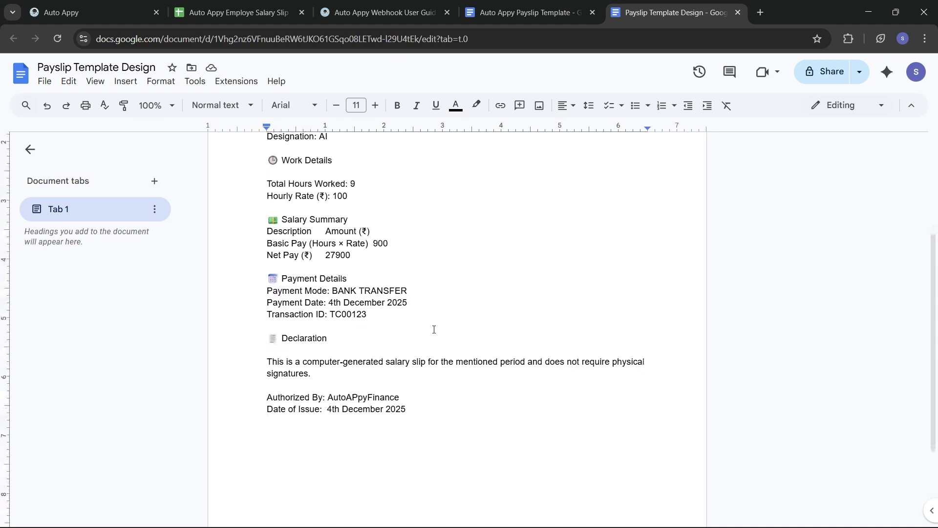
pyautogui.scroll(3, 434, 329)
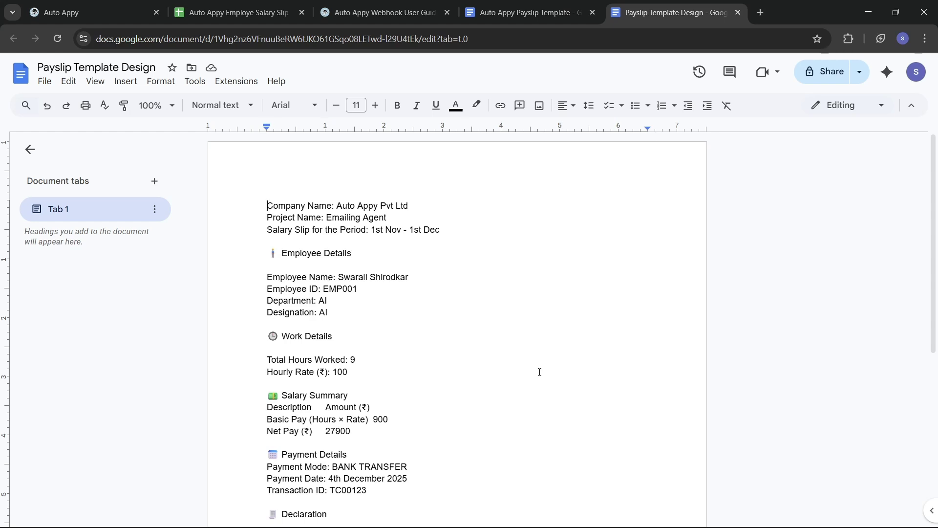
pyautogui.click(88, 12)
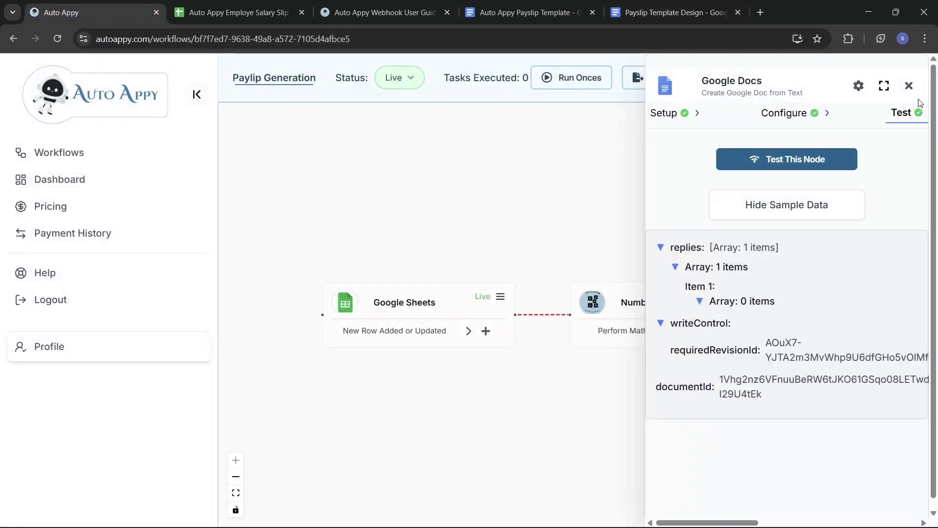
# - Close the Google Docs panel to show all three steps, review the generated payslip, then return to the salary spreadsheet
pyautogui.click(909, 86)
pyautogui.moveTo(689, 377); pyautogui.dragTo(606, 391)
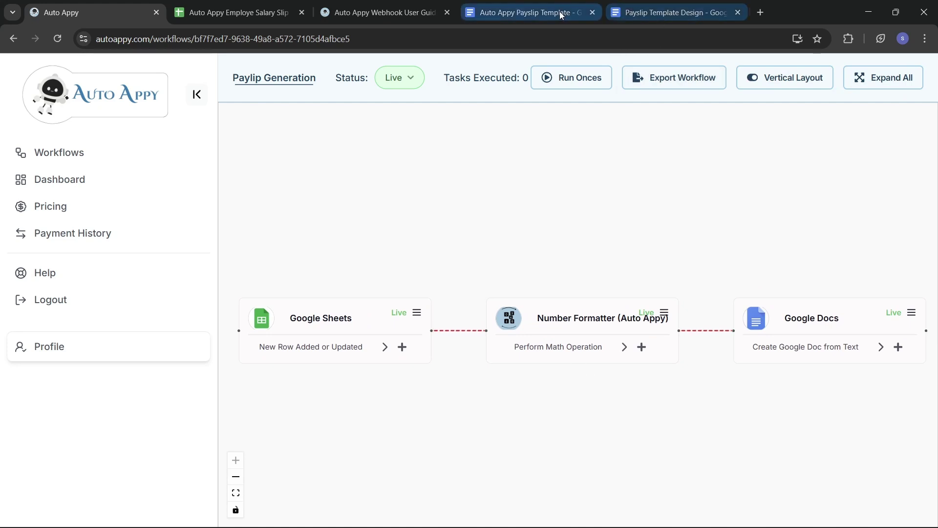
pyautogui.click(643, 16)
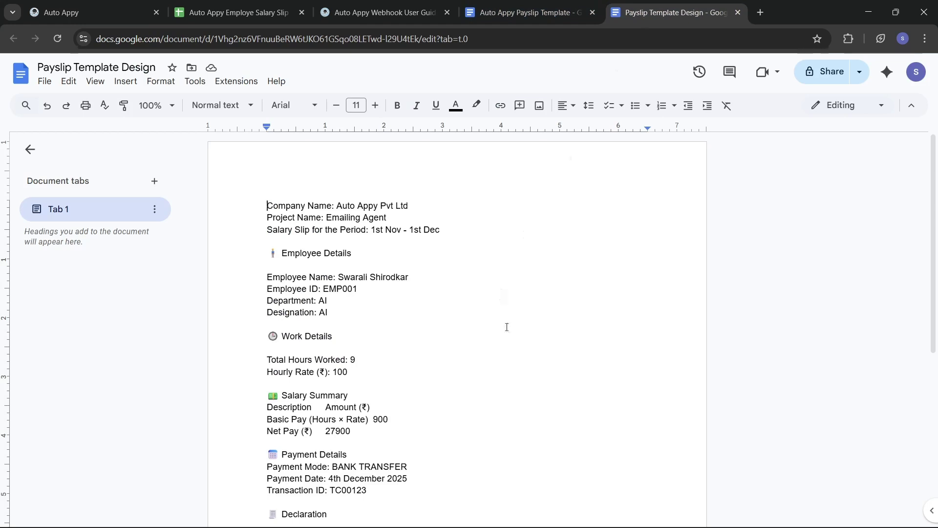
pyautogui.scroll(-3, 506, 326)
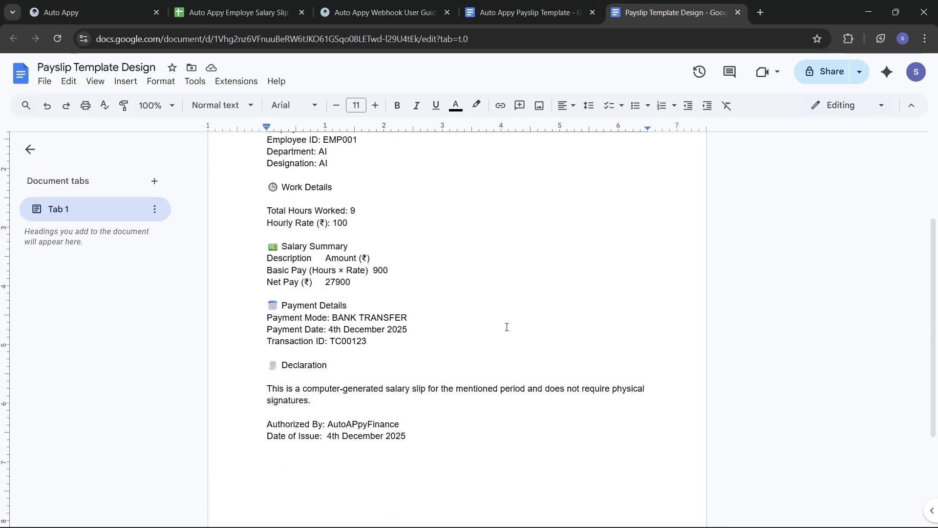
pyautogui.click(231, 14)
# - Scroll the salary sheet back to column A, then return to the Auto Appy Payslip Template document
pyautogui.hscroll(-10, 190, 250)
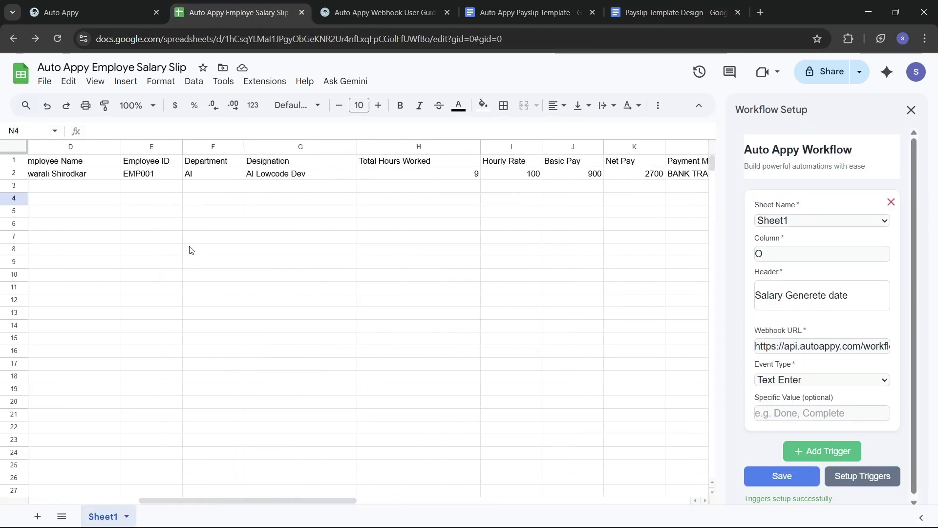
pyautogui.hscroll(-1, 191, 250)
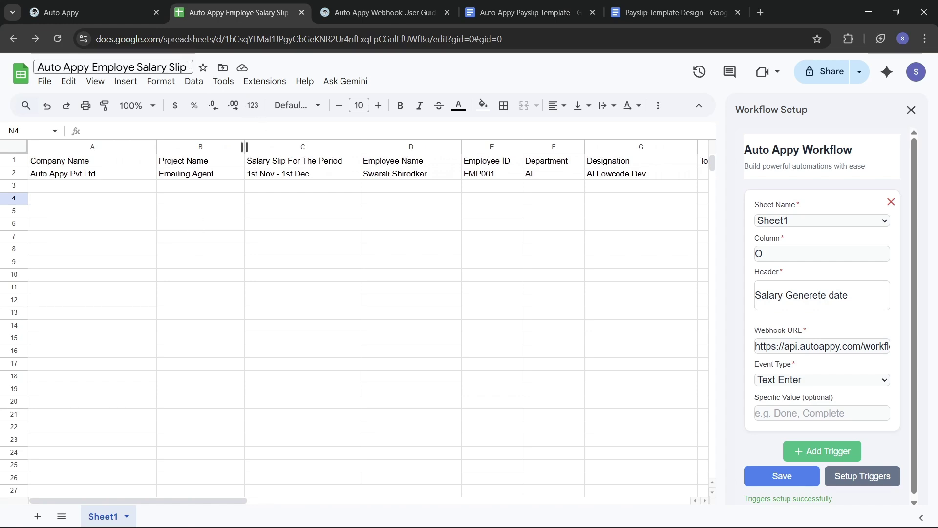
pyautogui.click(105, 16)
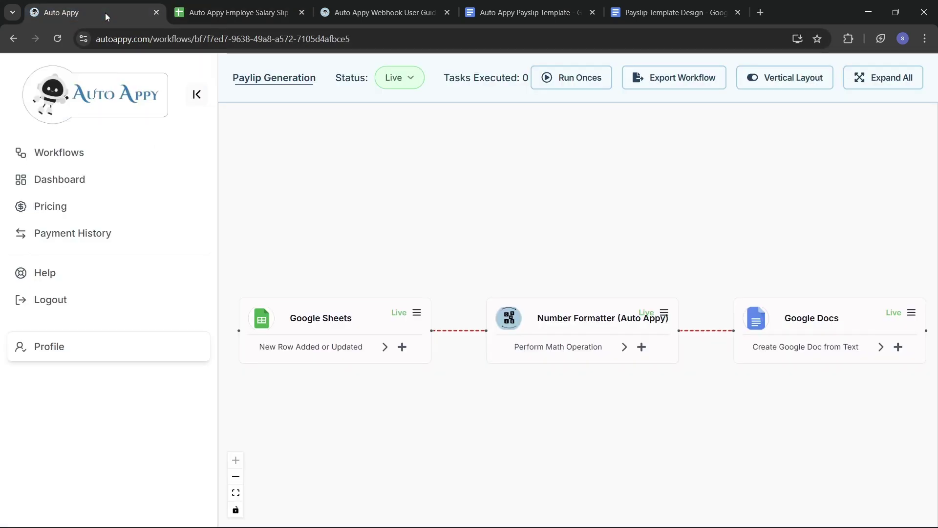
pyautogui.click(523, 13)
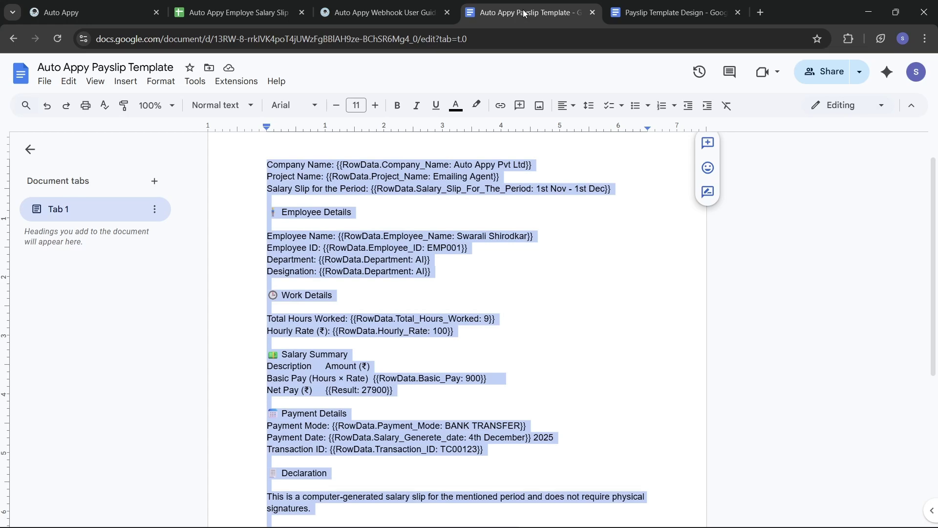
# - Bring up the filled Payslip Template Design doc showing Auto Appy Pvt Ltd and Net Pay 27900
pyautogui.click(674, 13)
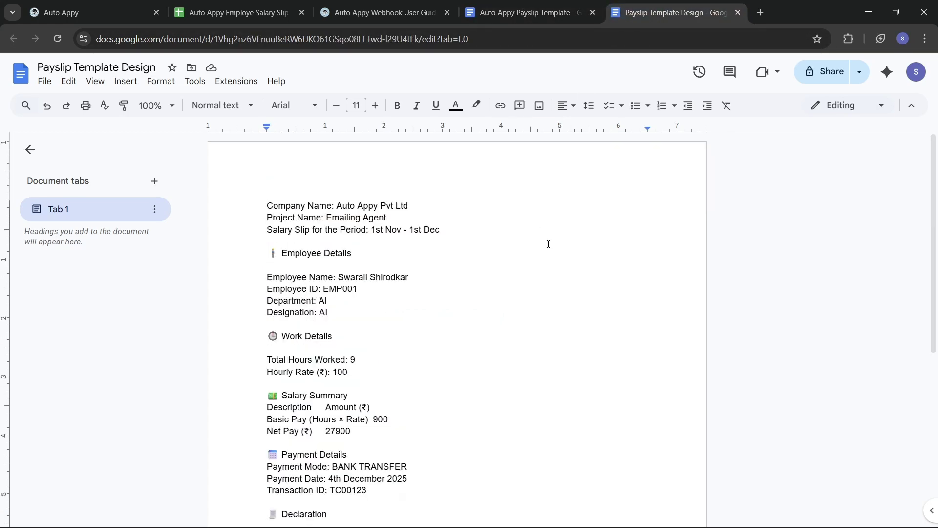